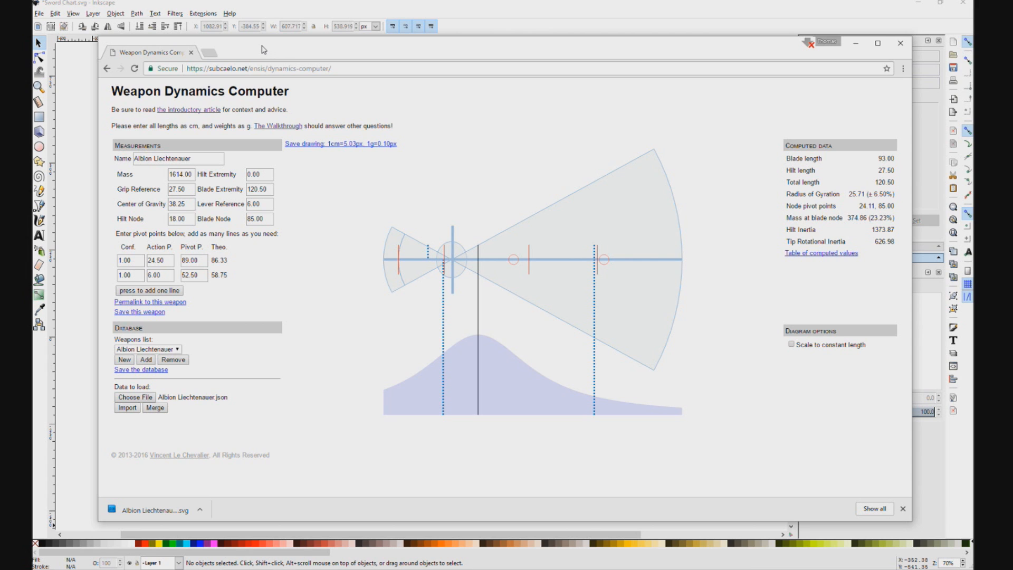
Step: Move the browser window off the Sword Chart.svg drawing in Inkscape so the chart and reference diagram are uncovered
left_click_drag(251, 52, 1012, 37)
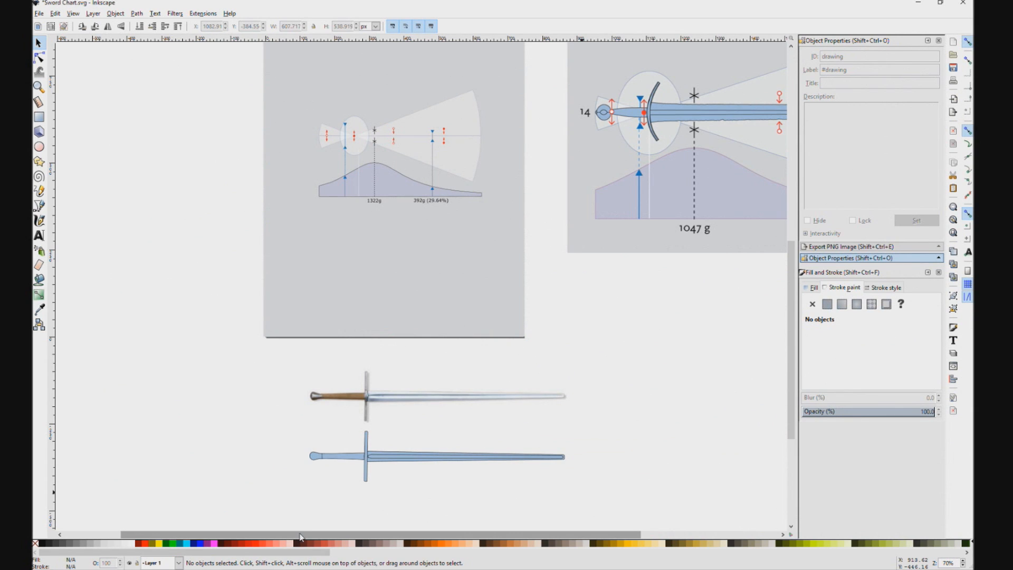
scroll(388, 409, "right", 4)
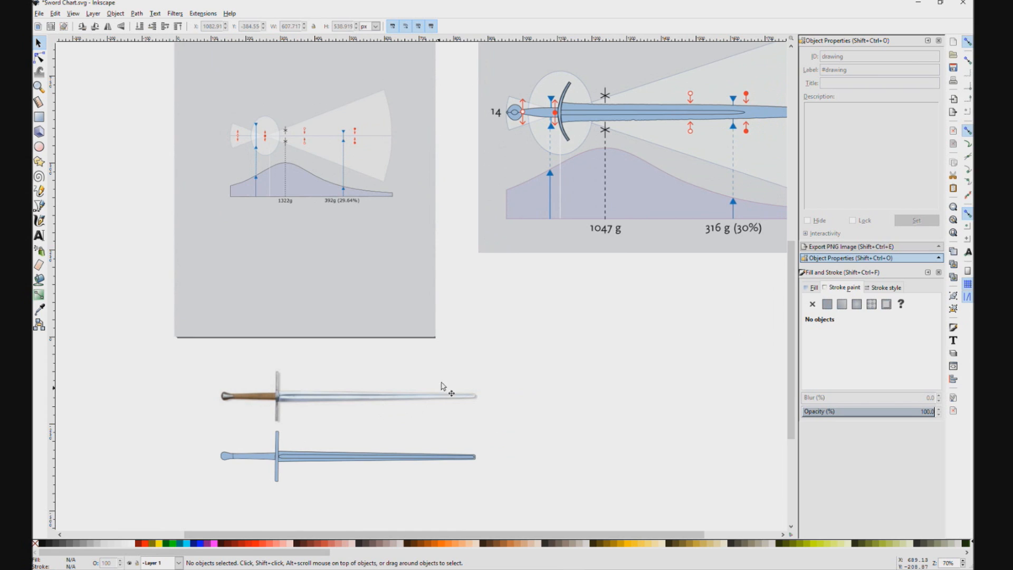
scroll(507, 341, "down", 1)
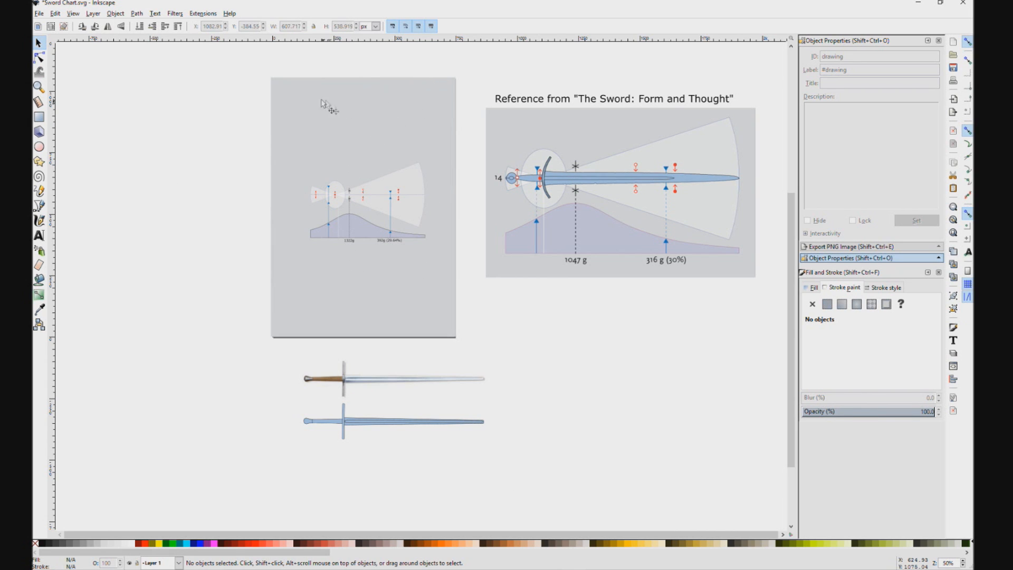
Step: Shift the grey background rectangle off the page and place it back over the page
left_click(425, 103)
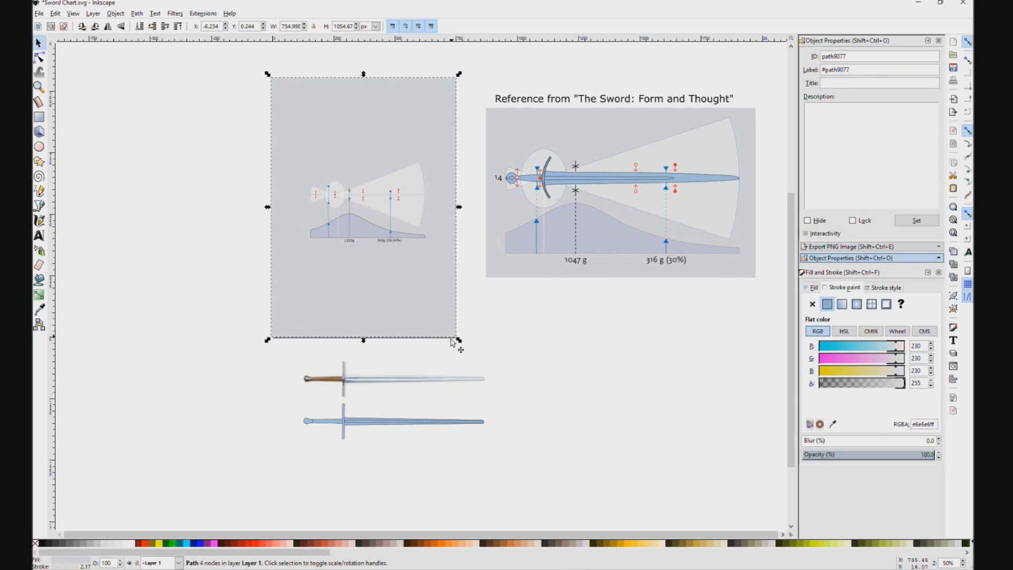
left_click_drag(373, 101, 182, 101)
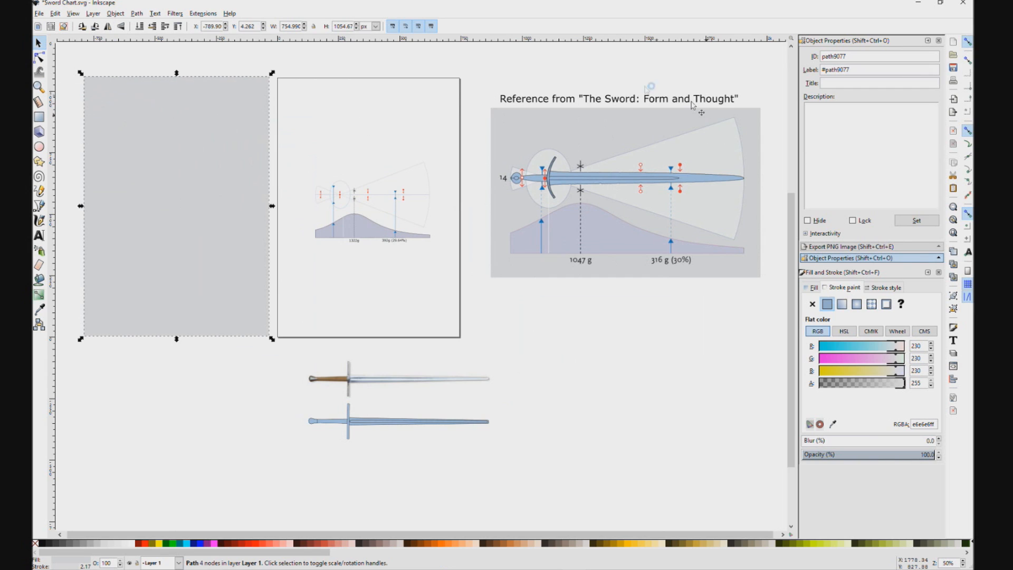
left_click_drag(228, 146, 418, 151)
mouse_move(348, 123)
left_mouse_down()
mouse_move(387, 109)
mouse_move(356, 115)
left_mouse_up()
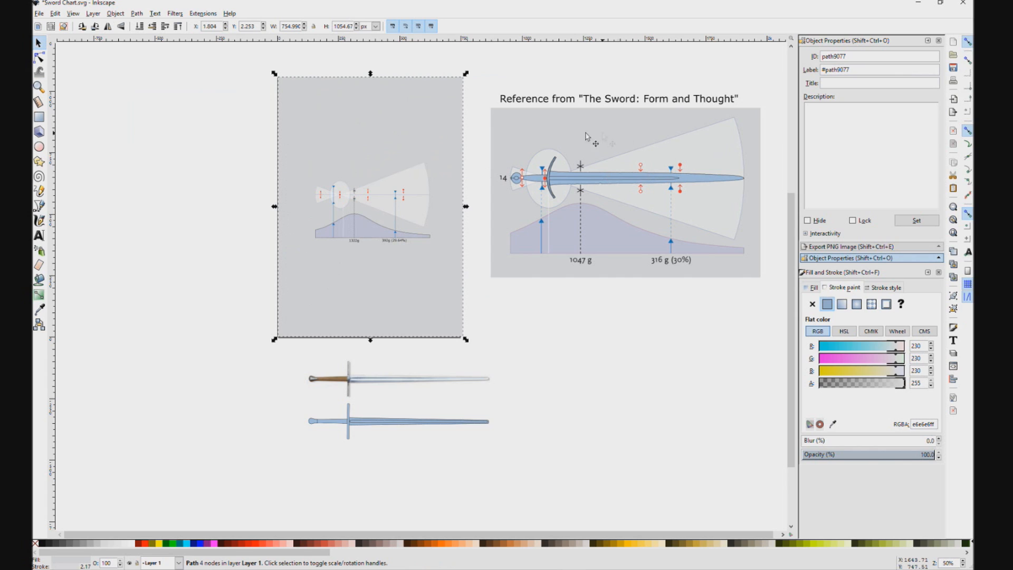
Step: Examine the reference diagram, the sword photo and the blue vector sword traced from it
left_click(542, 137)
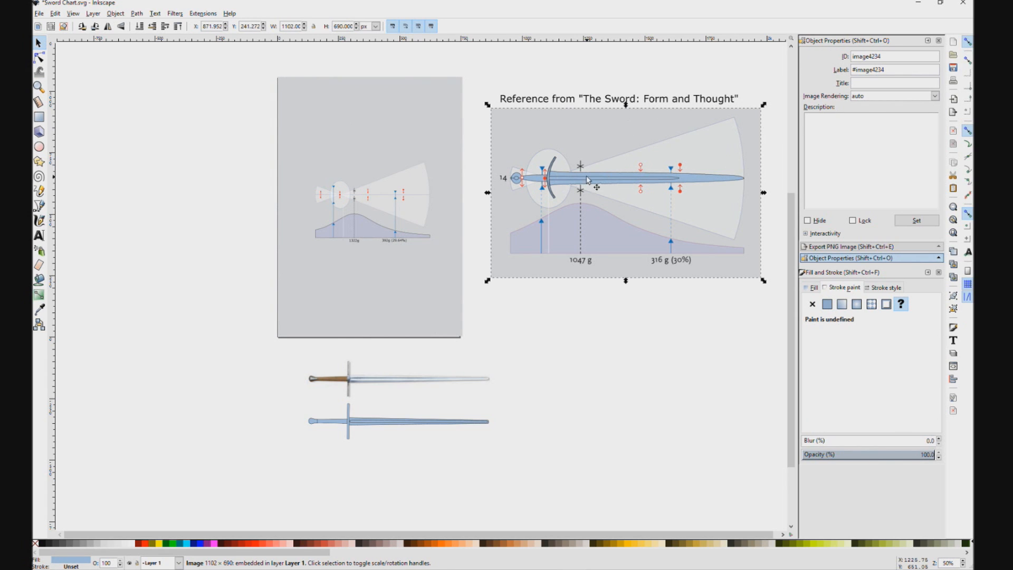
scroll(589, 179, "up", 3)
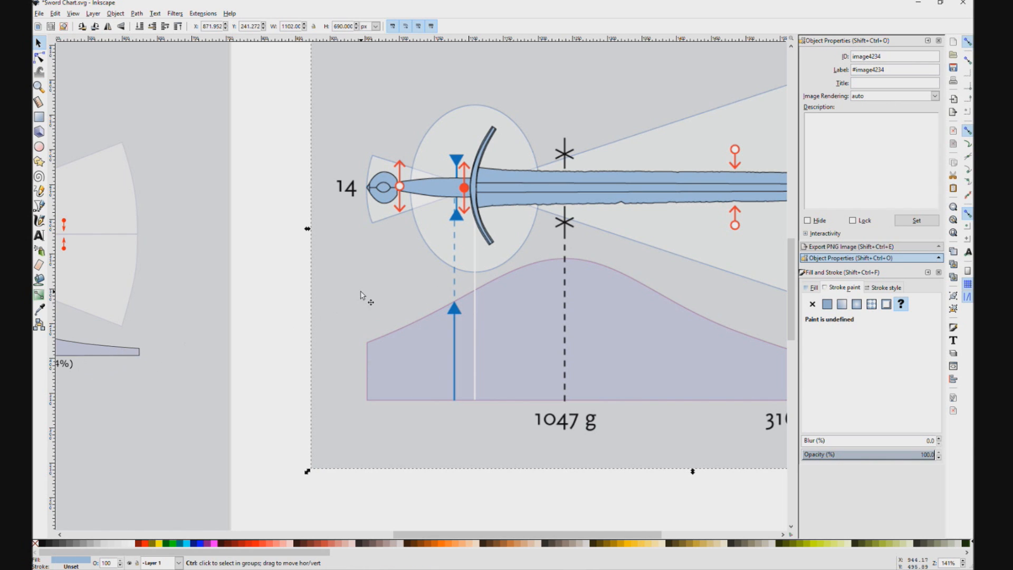
scroll(361, 290, "down", 2)
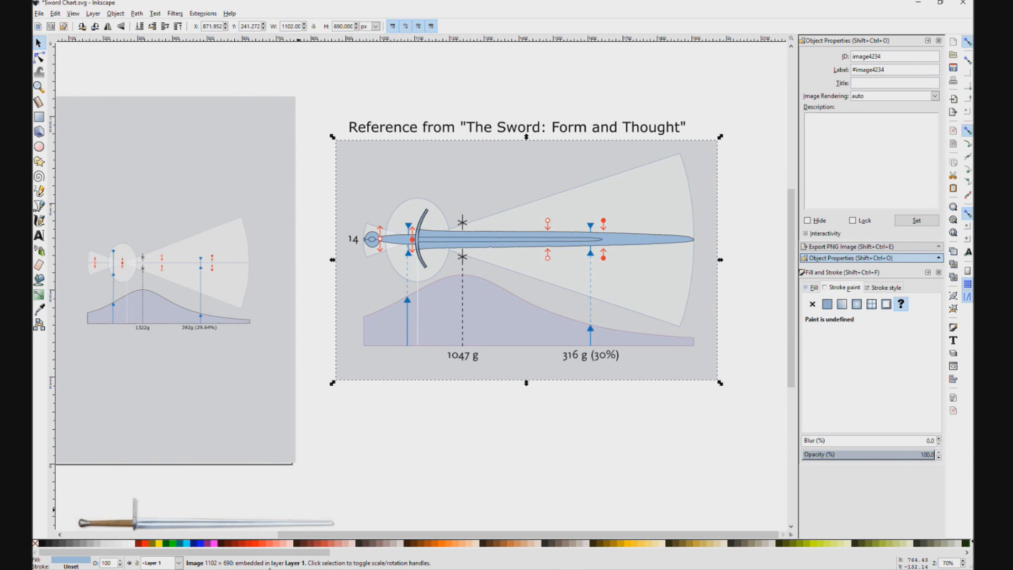
left_click_drag(351, 535, 294, 535)
scroll(304, 418, "down", 6)
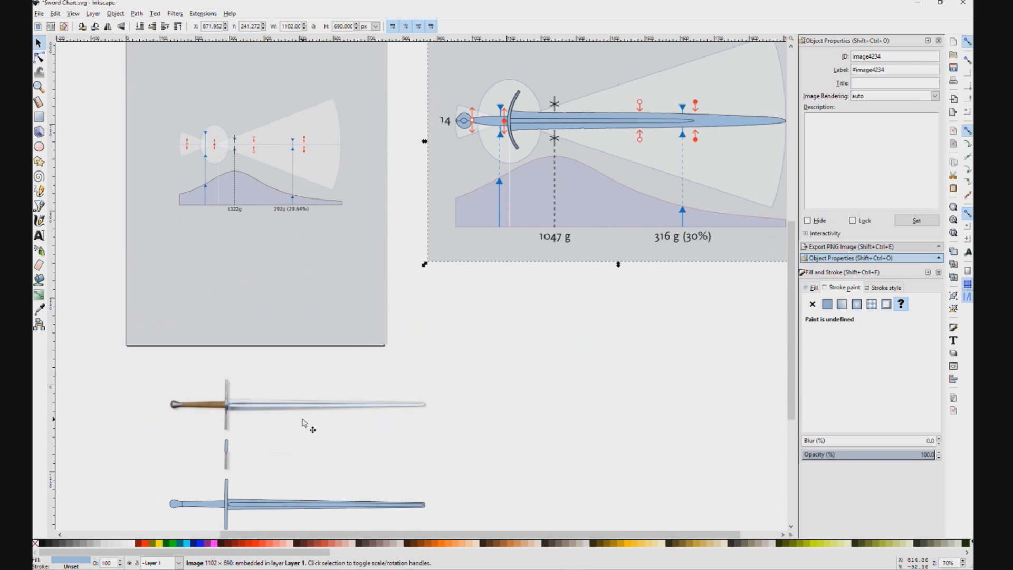
scroll(207, 405, "up", 3)
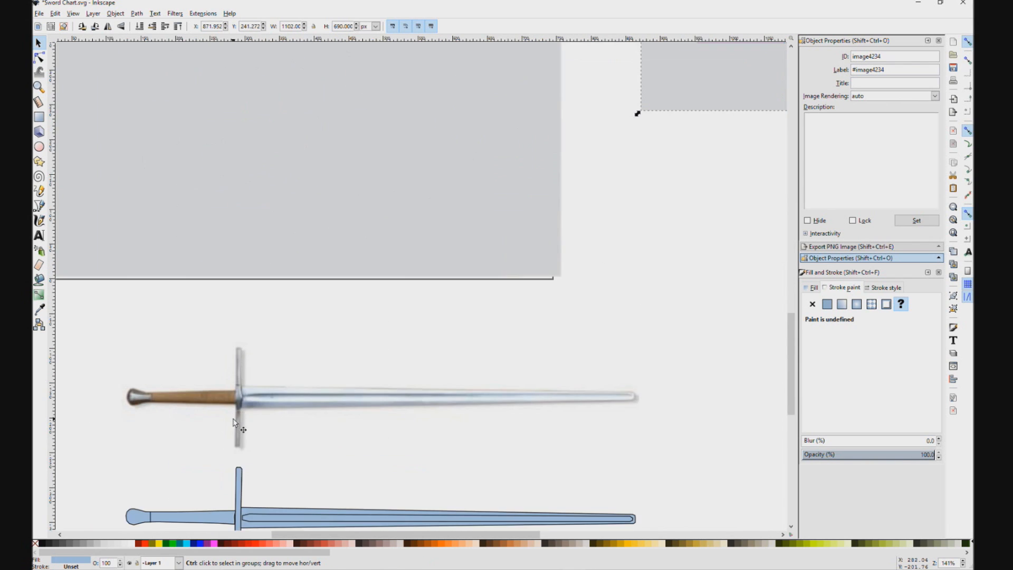
left_click(267, 394)
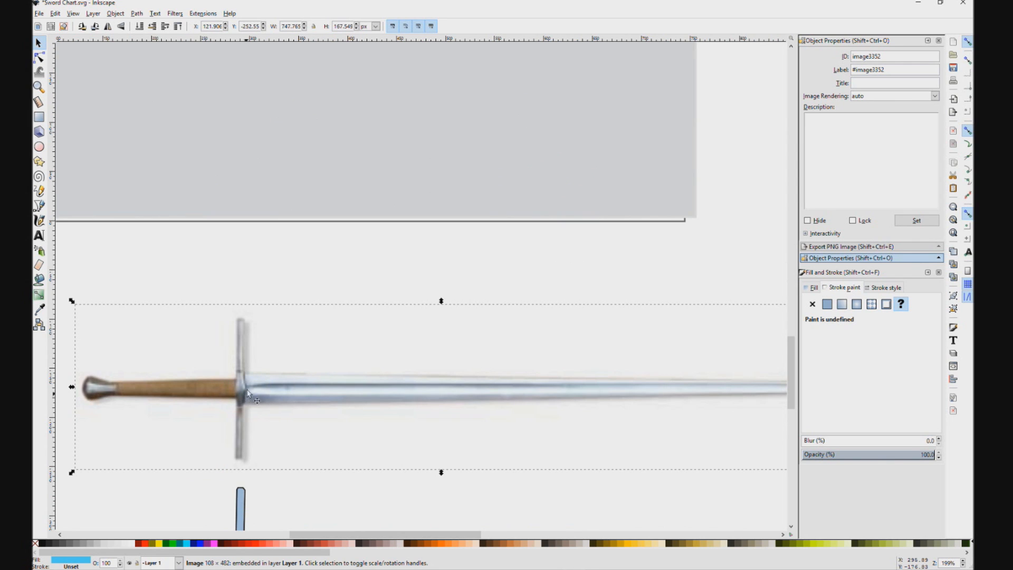
scroll(247, 392, "down", 5)
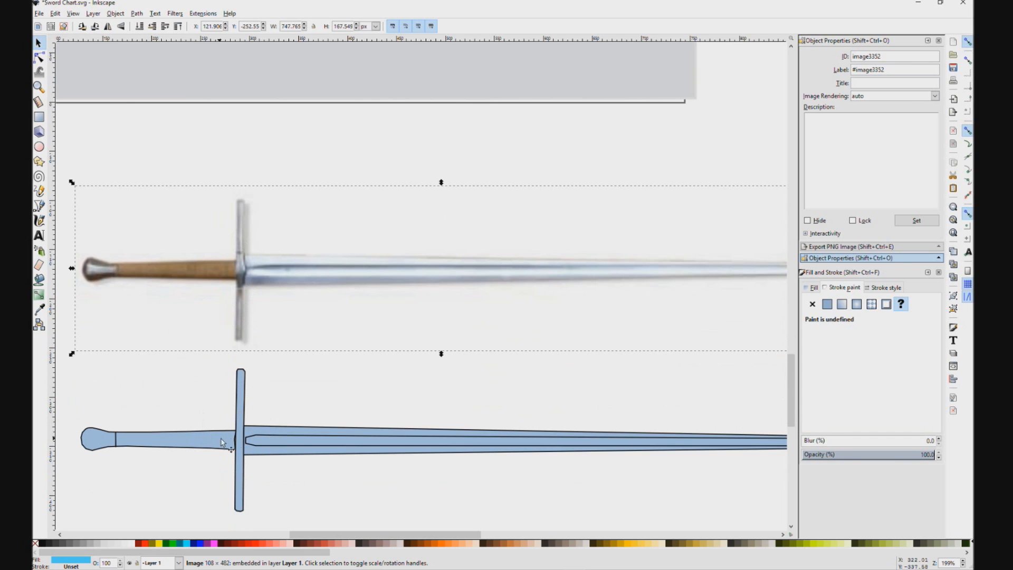
left_click(287, 459)
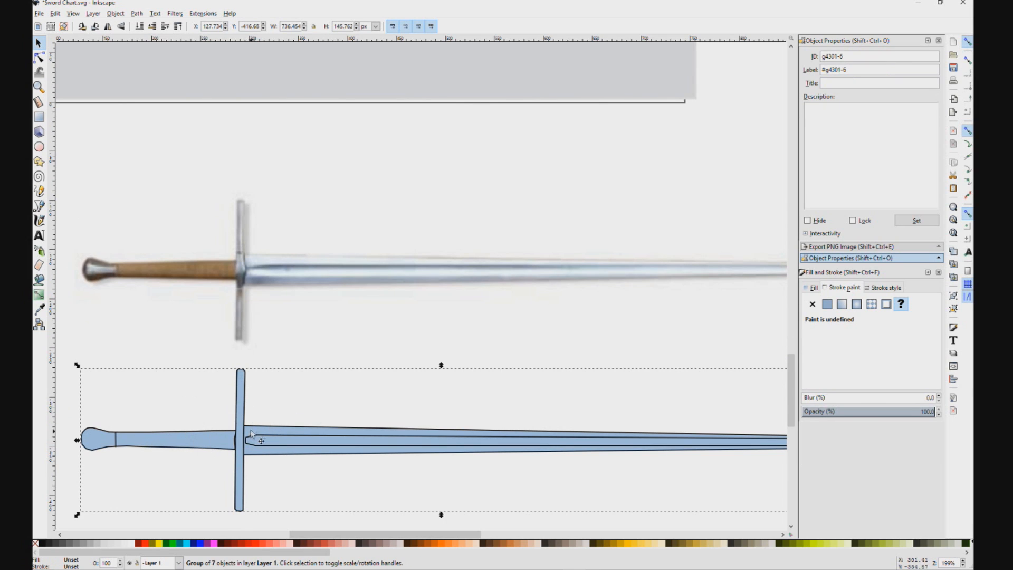
left_click(267, 268)
scroll(253, 265, "down", 1)
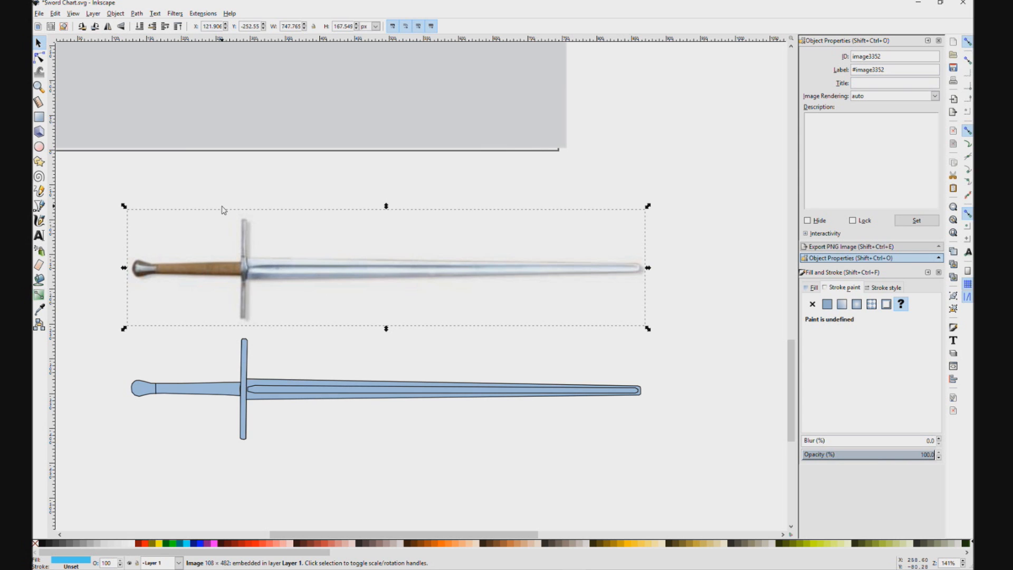
scroll(299, 148, "down", 2)
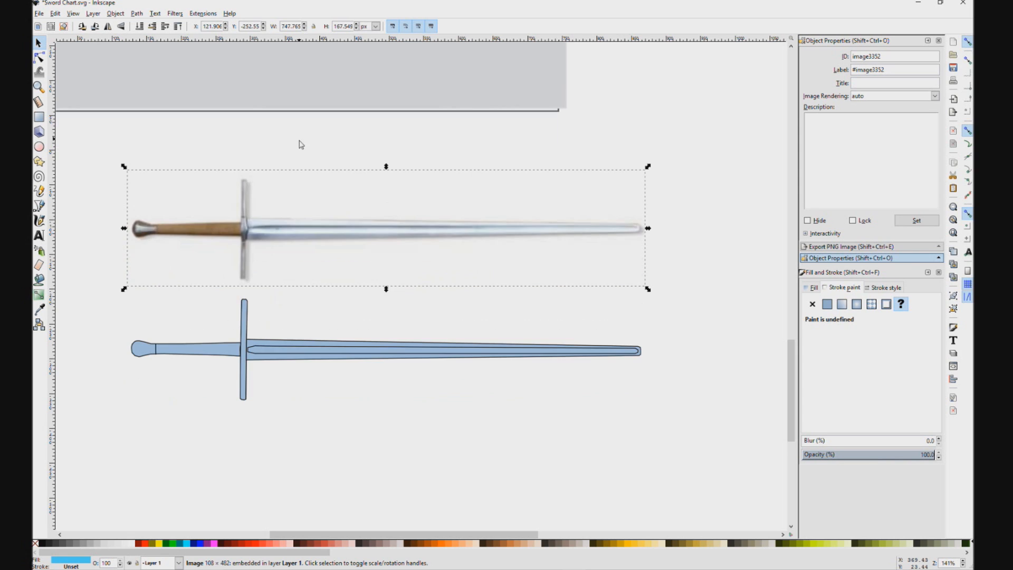
Step: Move the sword photo up across the page beside the small chart and raise it above the grey background
left_click_drag(646, 187, 725, 363)
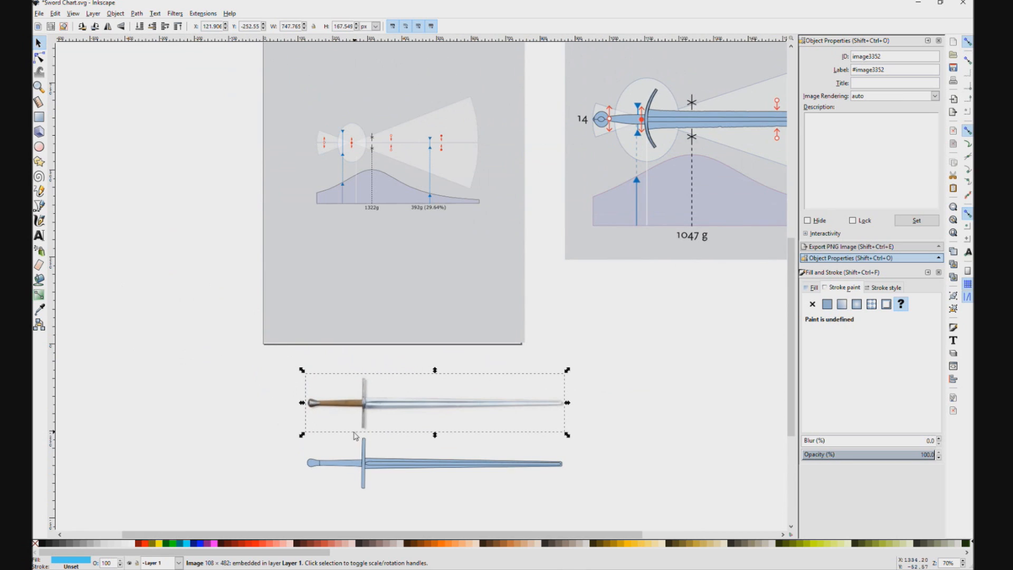
left_click_drag(370, 404, 350, 402)
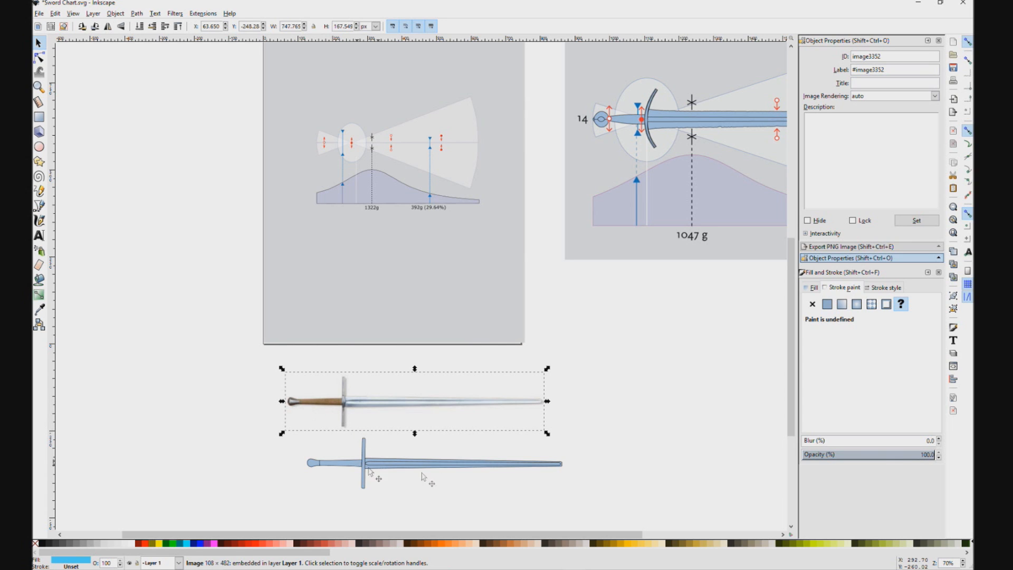
left_click_drag(345, 407, 321, 401)
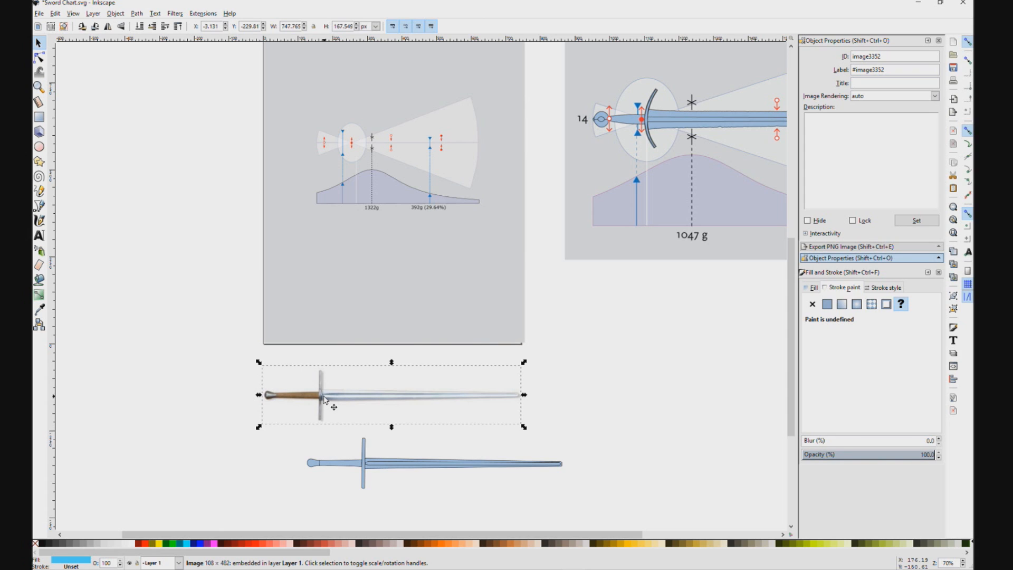
left_click_drag(324, 399, 242, 158)
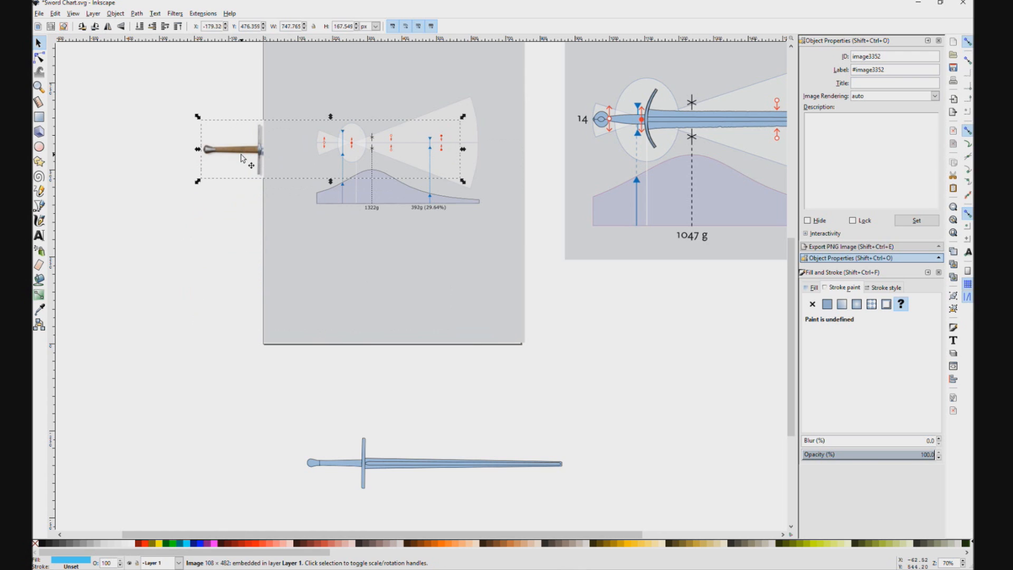
key("Page_Up")
key("Page_Up")
key("Page_Up")
key("Page_Up")
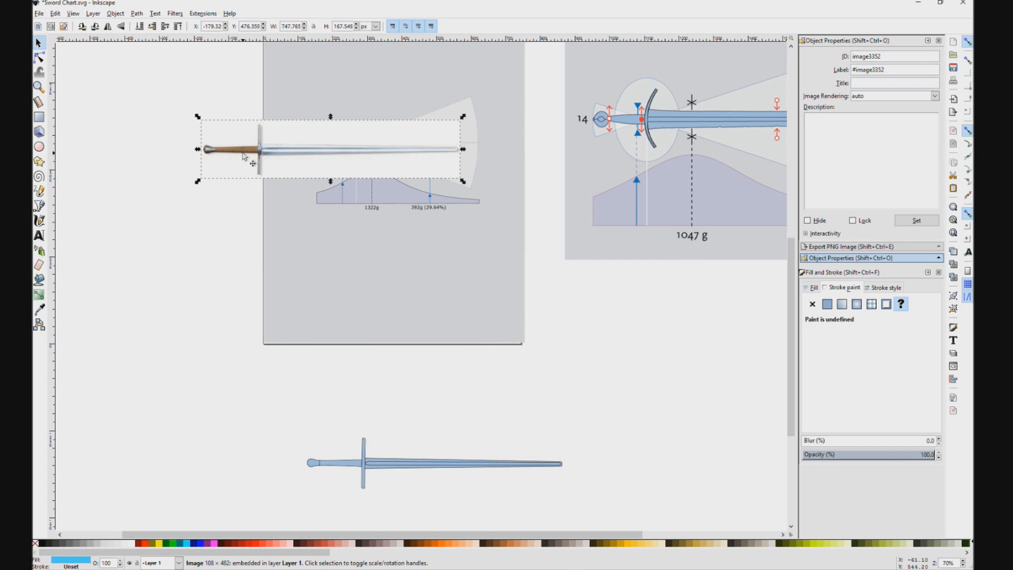
Step: Lower the sword photo to the bottom of the stacking order
right_click(244, 154)
left_click(224, 153)
left_click_drag(242, 155, 240, 156)
left_click(118, 13)
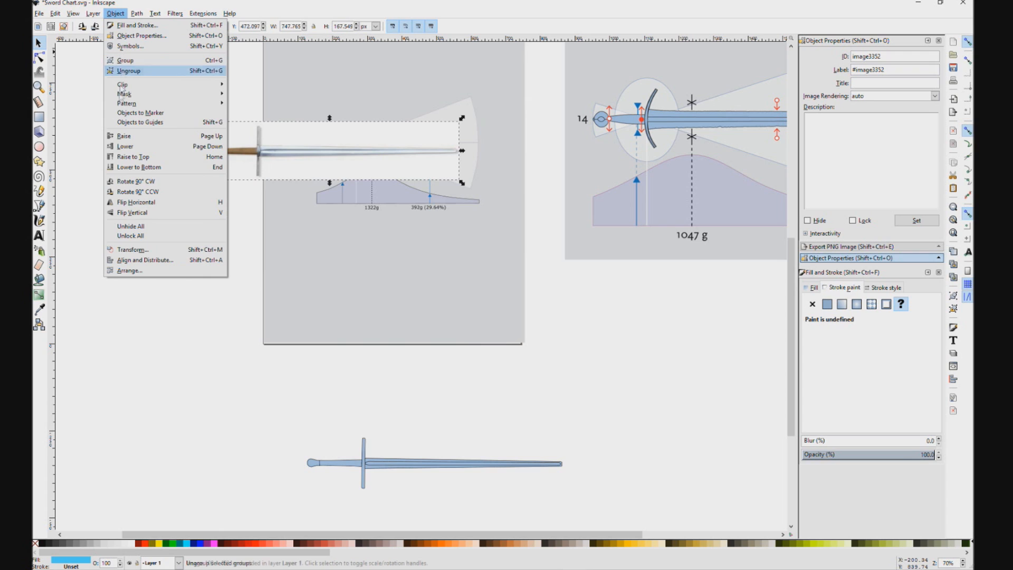
left_click(133, 169)
Step: Raise the sword photo to the top of the stacking order and place it on the lower part of the page
right_click(222, 150)
left_click(108, 13)
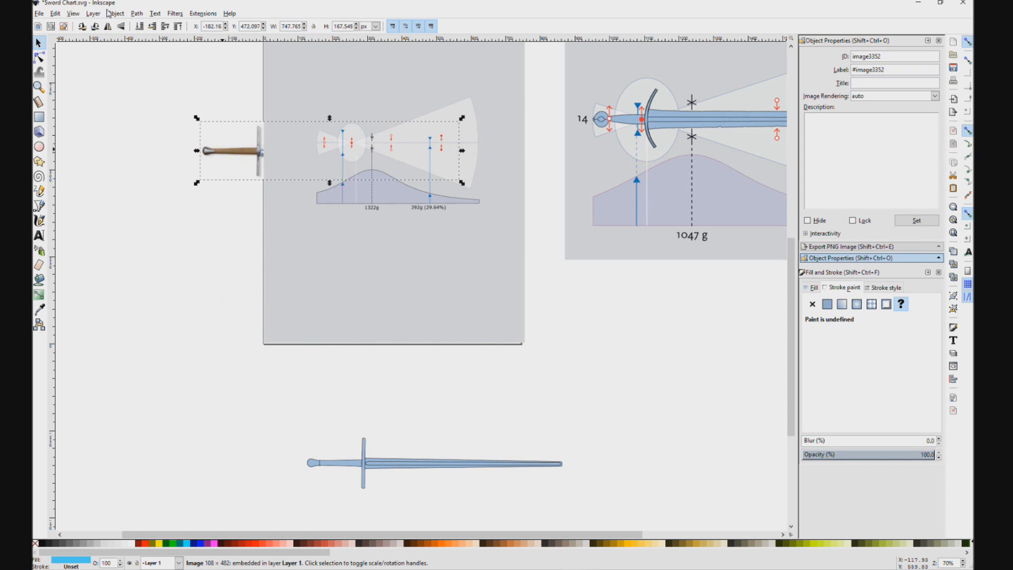
left_click(110, 13)
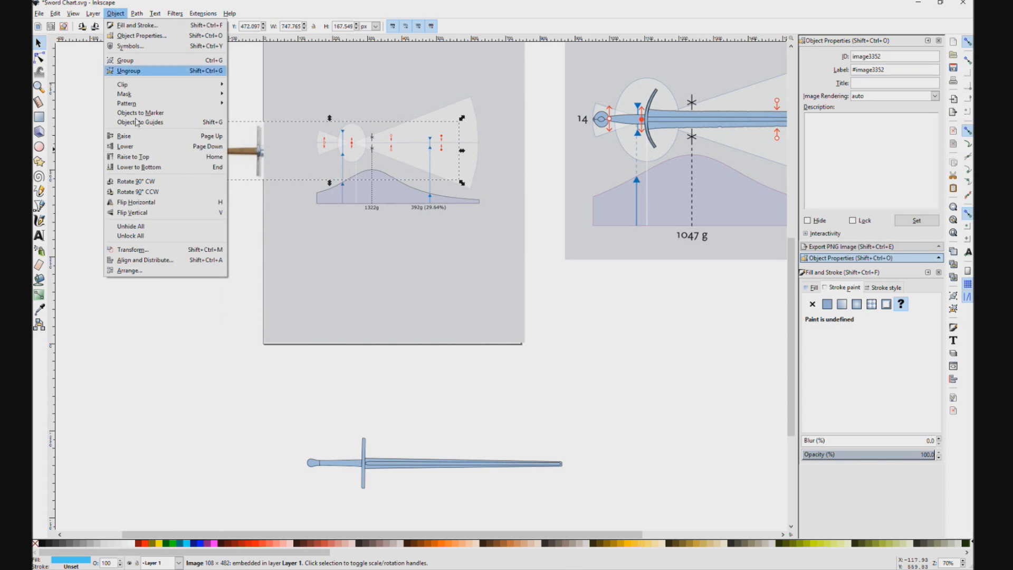
left_click(142, 158)
left_click_drag(241, 154, 305, 294)
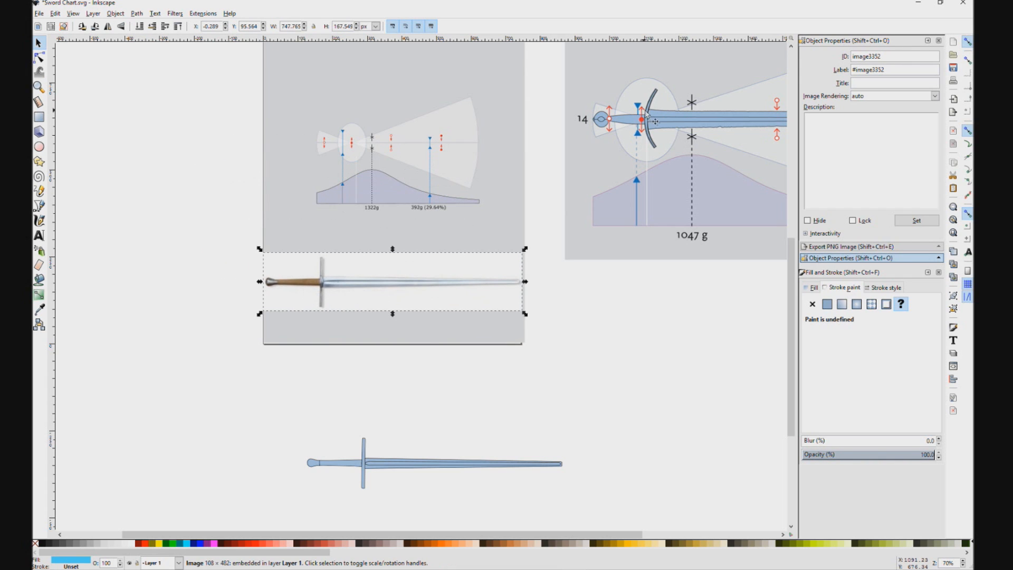
Step: Trace the pommel in the sword photo with the Bezier pen as a closed outline of straight segments ending at the grip
left_click_drag(656, 285, 518, 340)
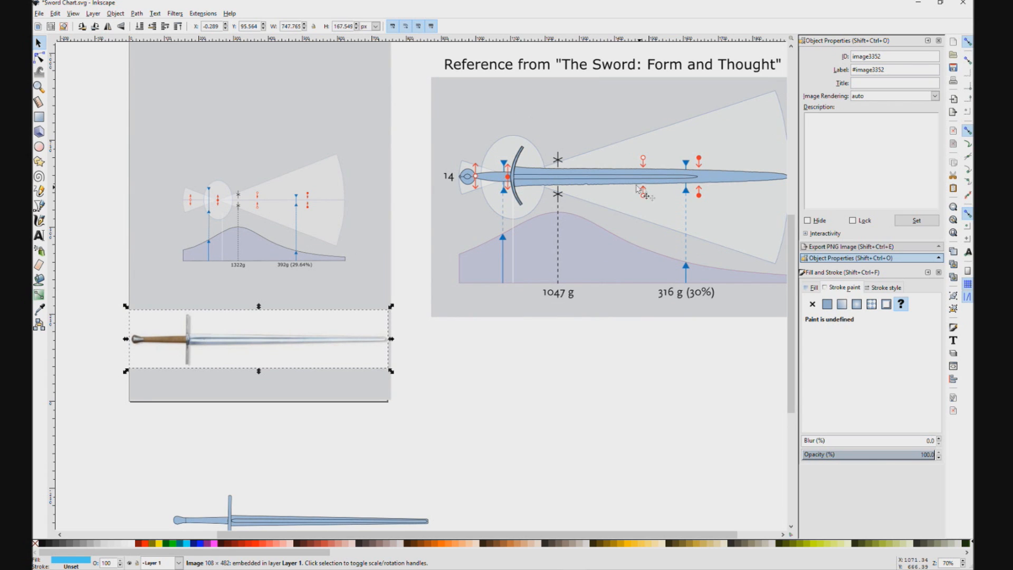
left_click_drag(450, 403, 644, 368)
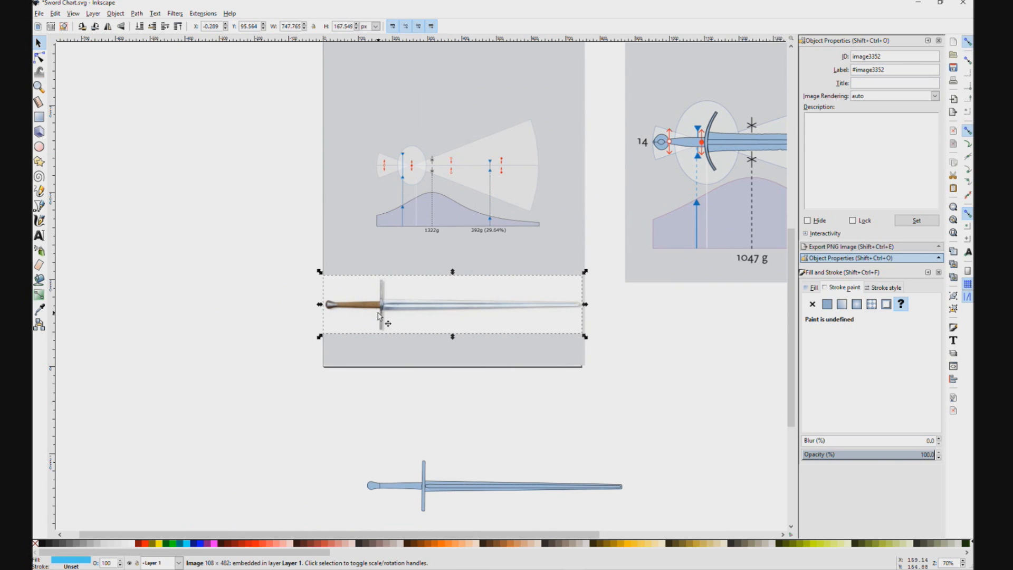
scroll(379, 317, "up", 5)
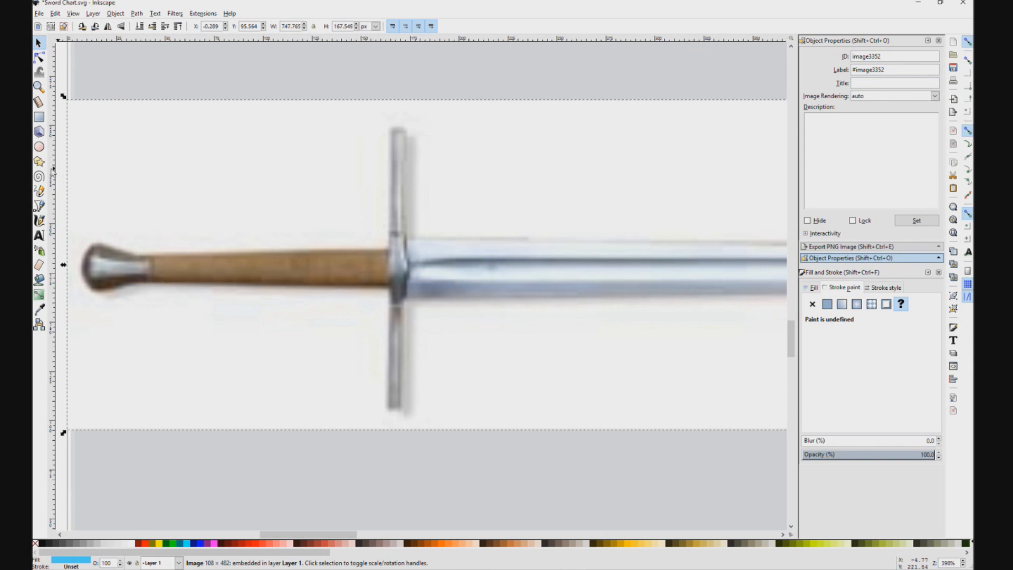
left_click(39, 191)
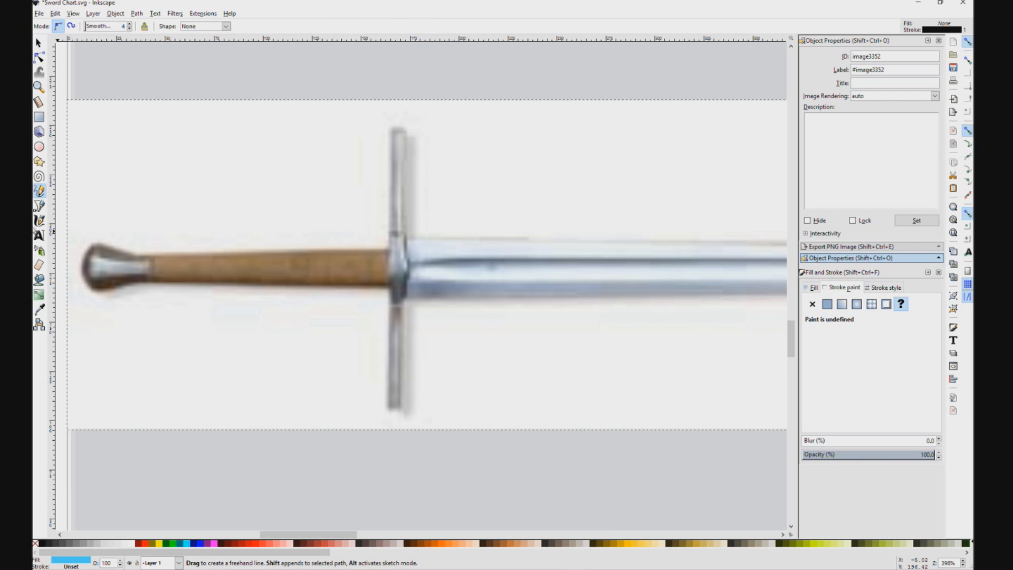
left_click(39, 206)
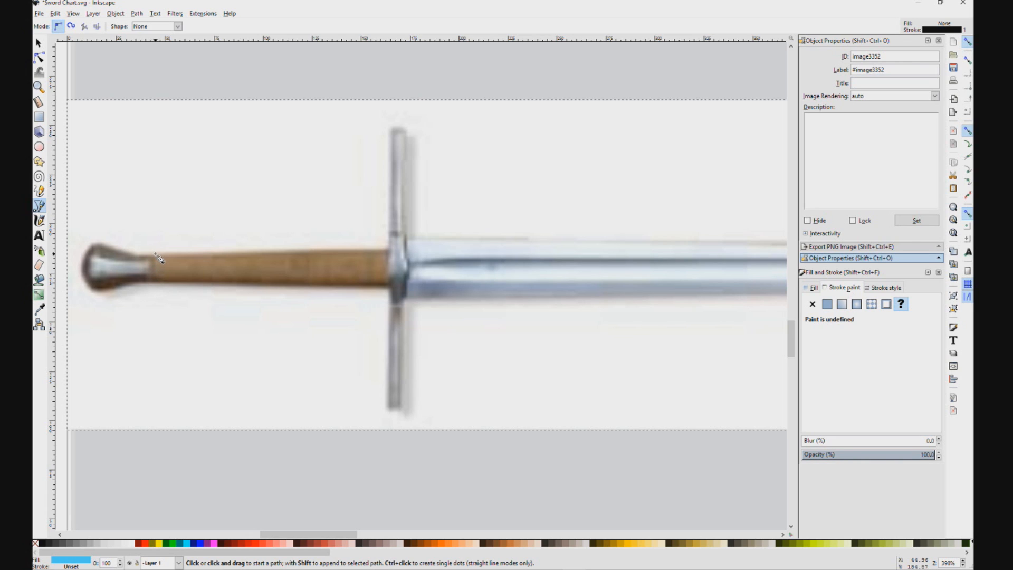
scroll(159, 259, "up", 2)
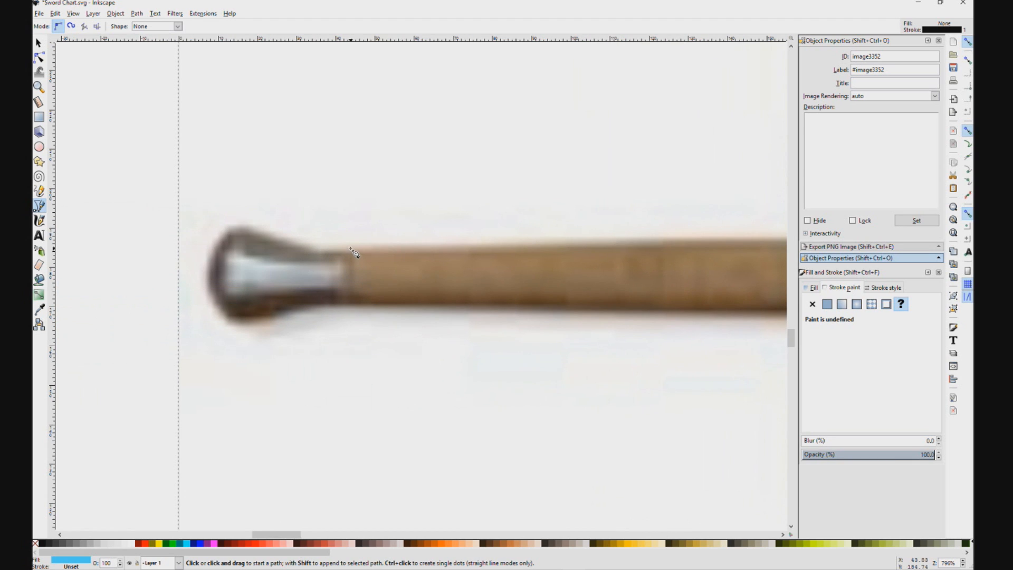
left_click(351, 249)
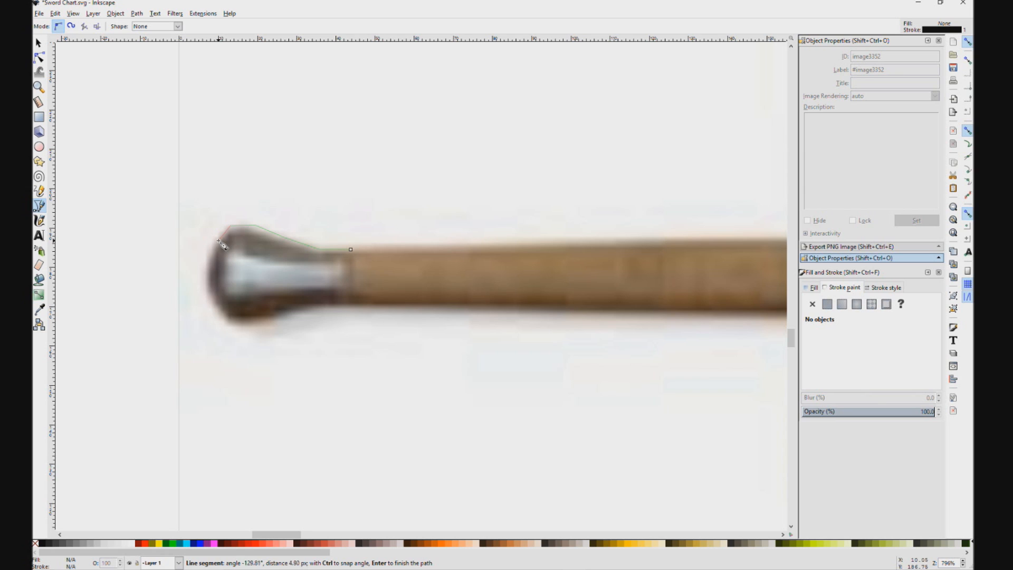
left_click(207, 254)
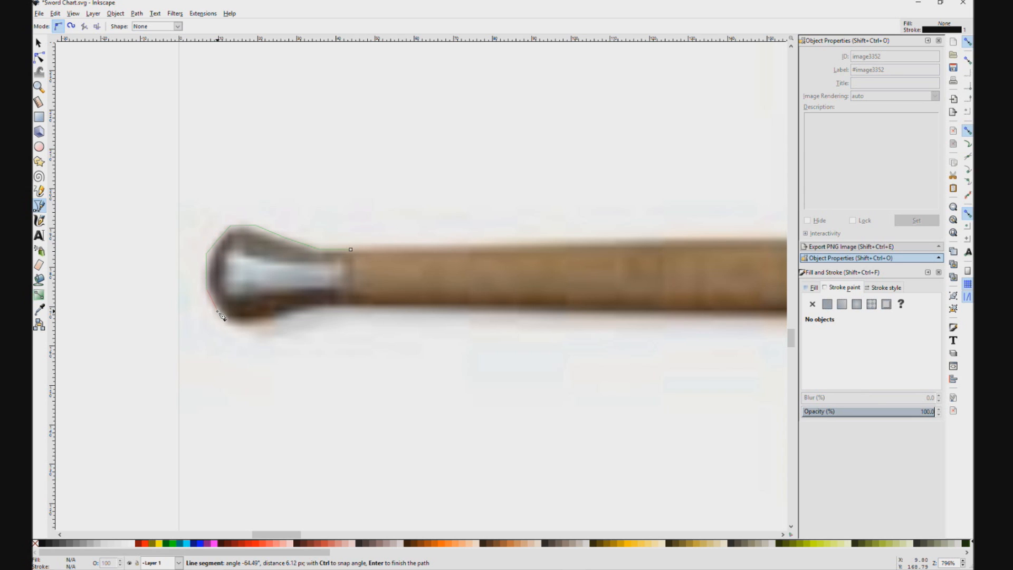
left_click(233, 325)
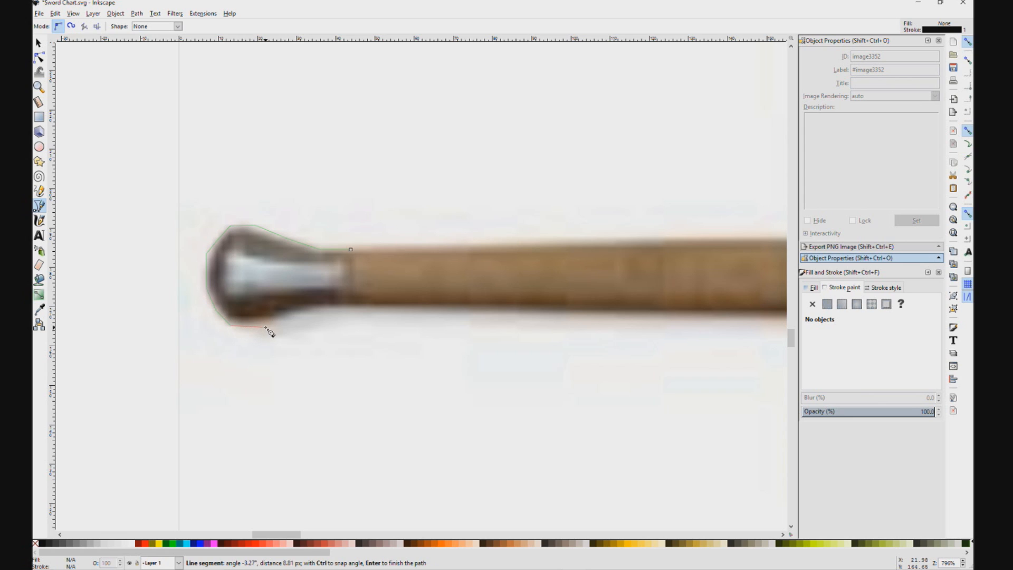
left_click(265, 325)
left_click(318, 306)
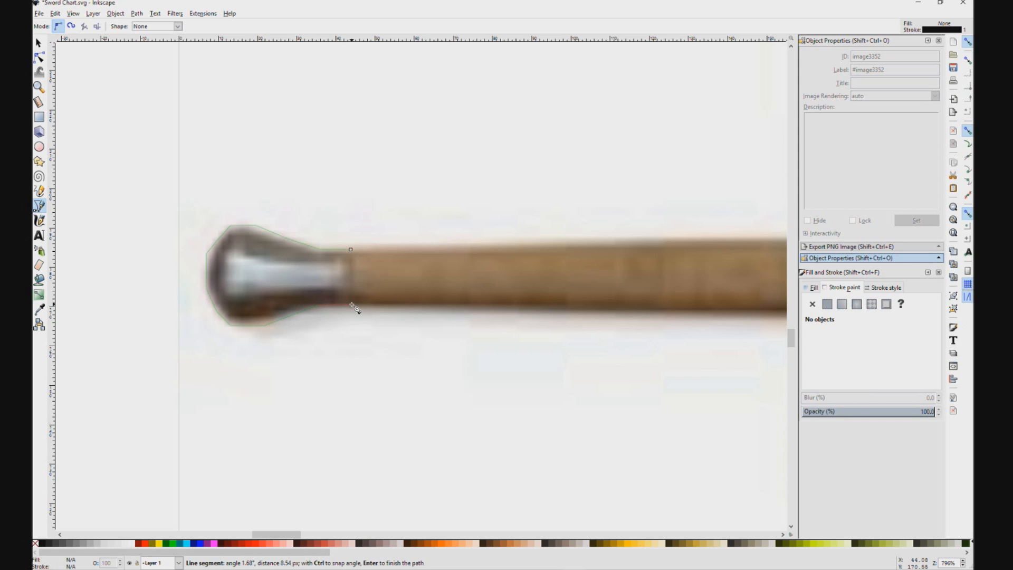
left_click(352, 306)
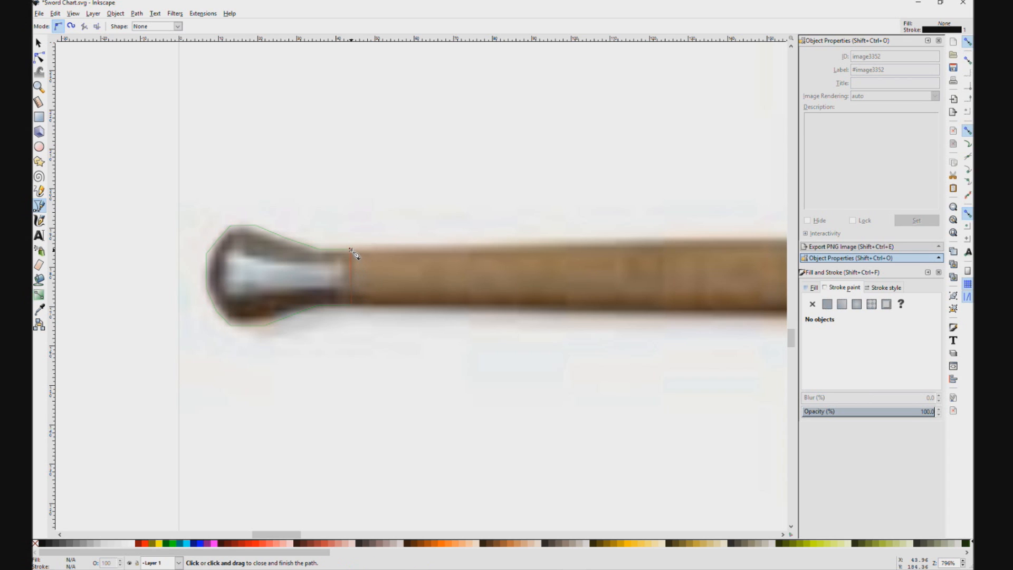
left_click(353, 253)
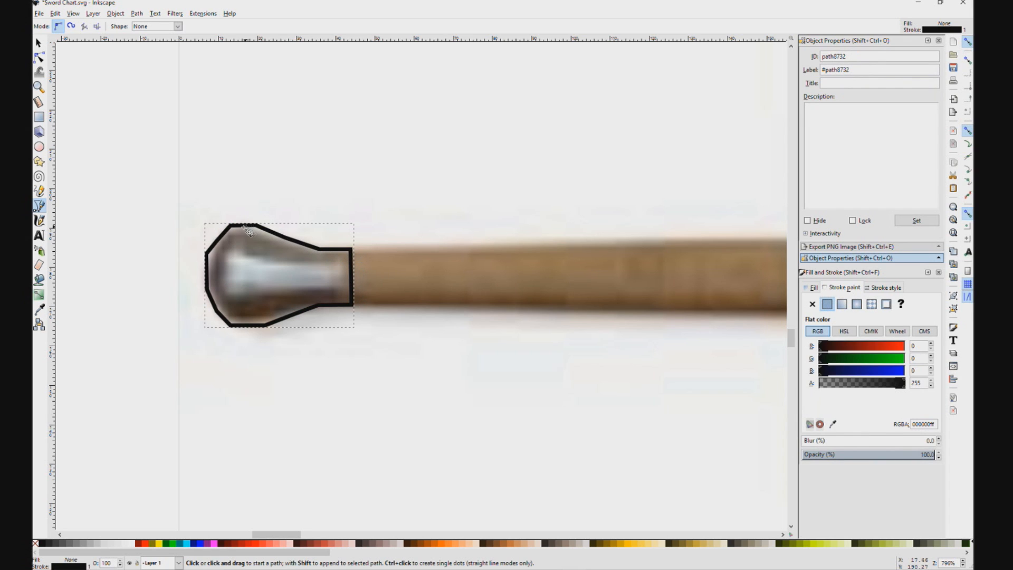
Step: Trace the brown grip as a closed four-corner path running from the pommel outline to the crossguard
left_click(350, 249)
left_click_drag(643, 247, 364, 254)
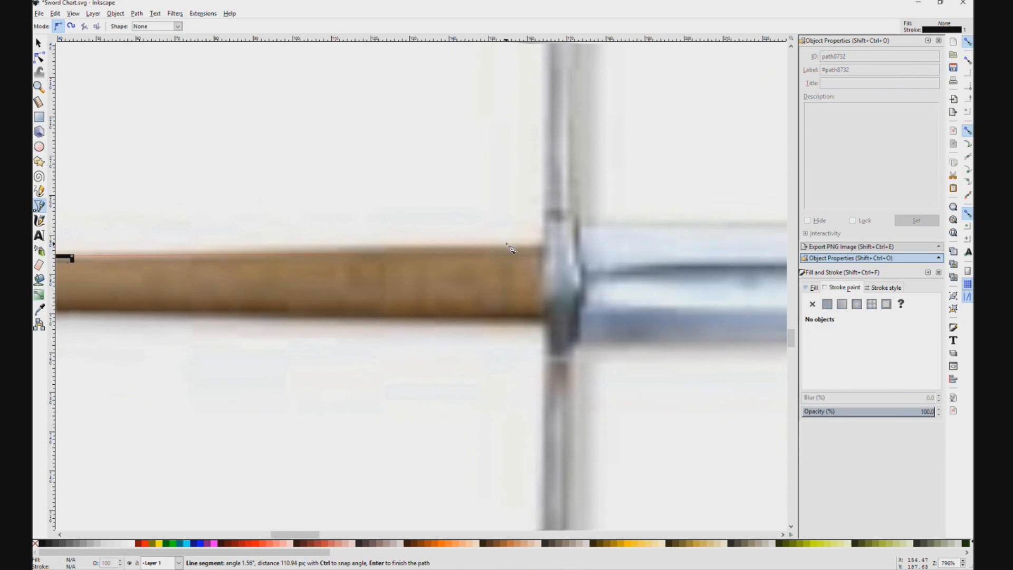
left_click(542, 246)
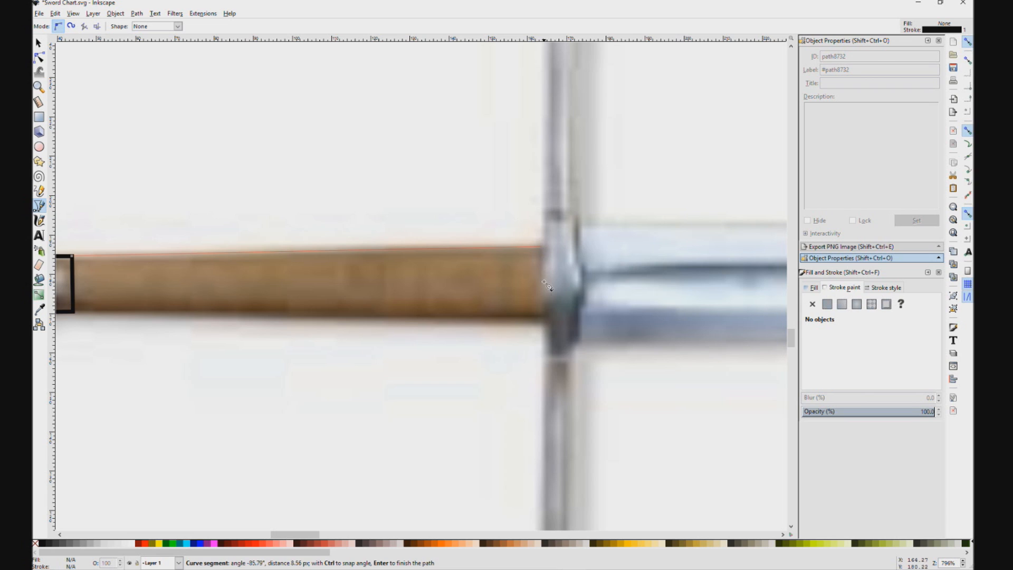
left_click(544, 320)
left_click(73, 313)
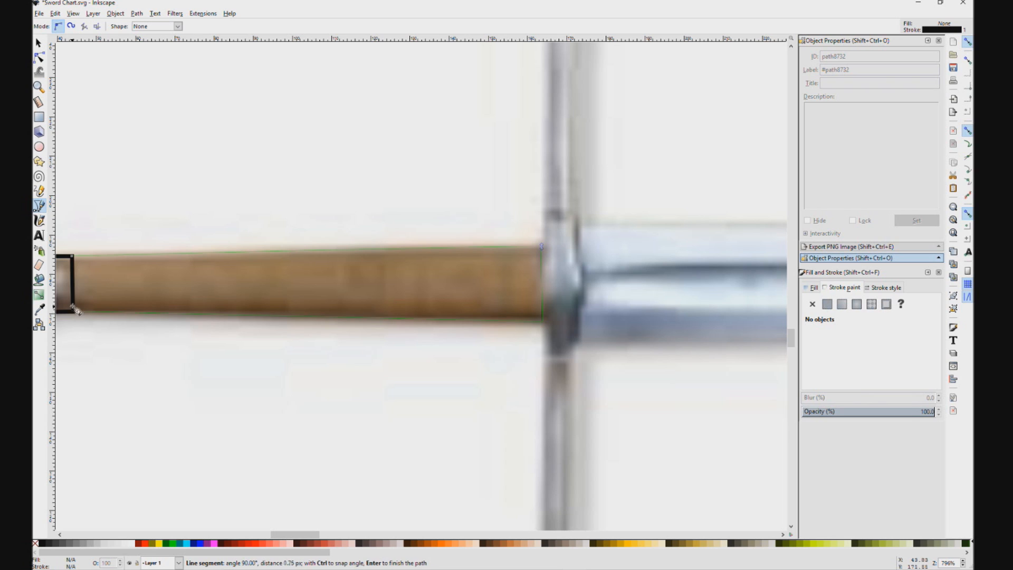
left_click(73, 257)
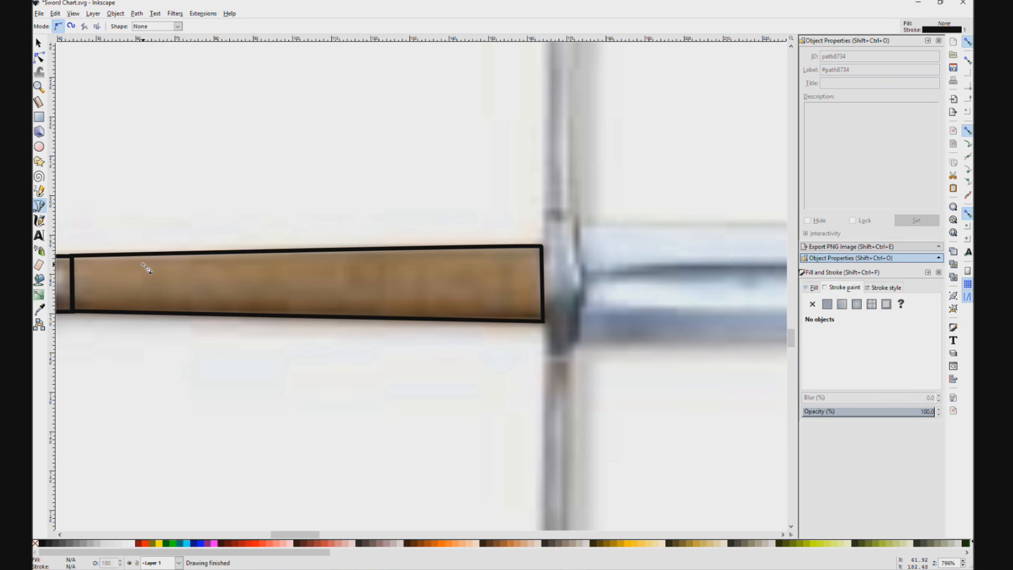
Step: Trace the crossguard as a closed path with chamfered tips and a central bulge on the blade side, starting at the grip's upper corner
left_click_drag(540, 237, 385, 382)
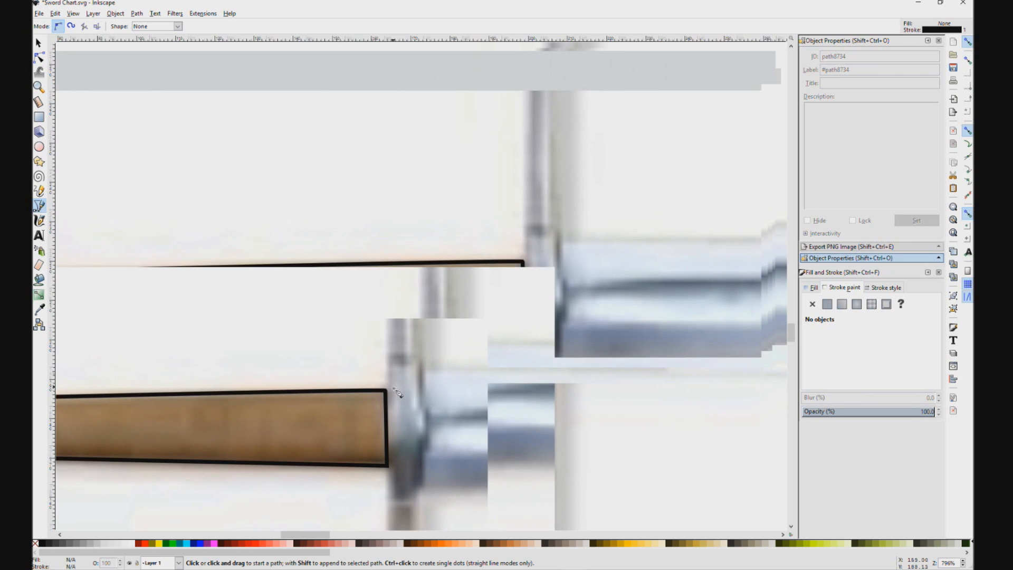
left_click(386, 391)
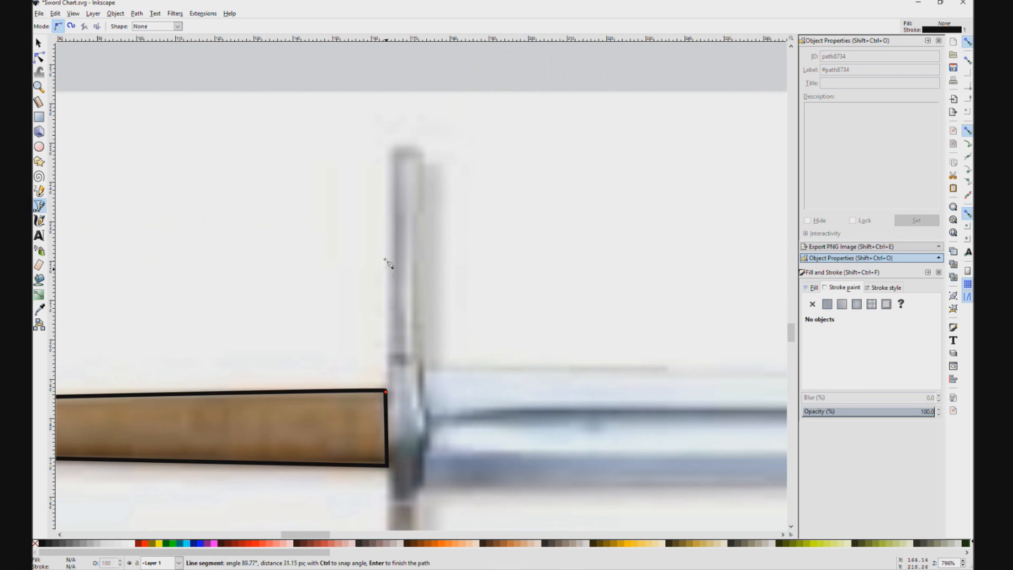
left_click(388, 154)
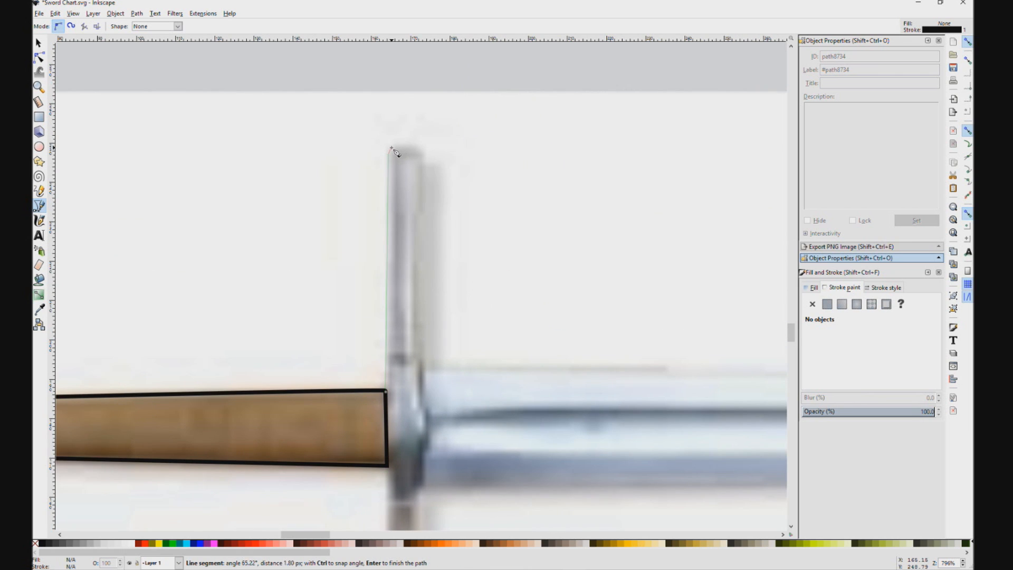
left_click(418, 146)
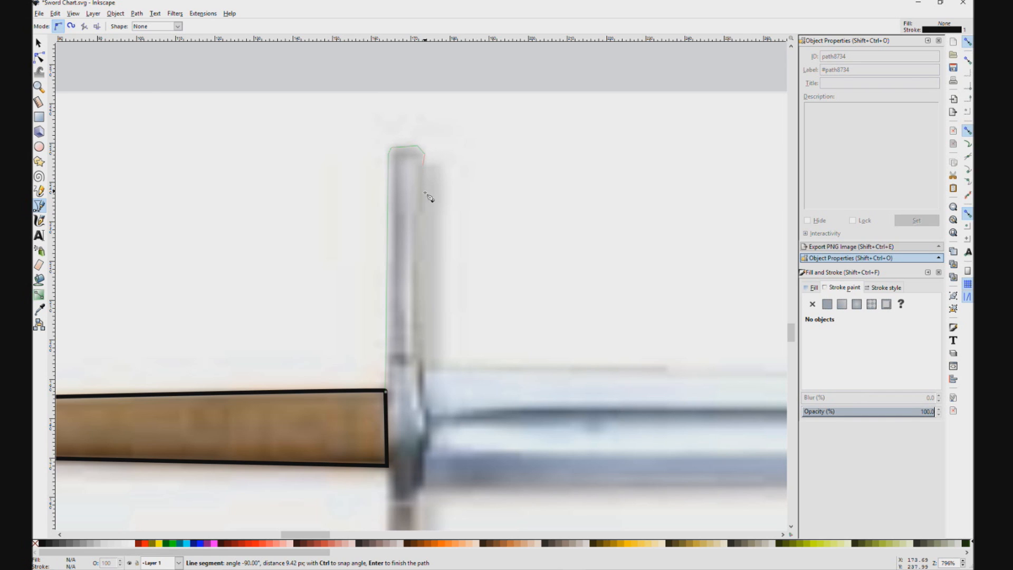
left_click(424, 405)
scroll(427, 433, "down", 4)
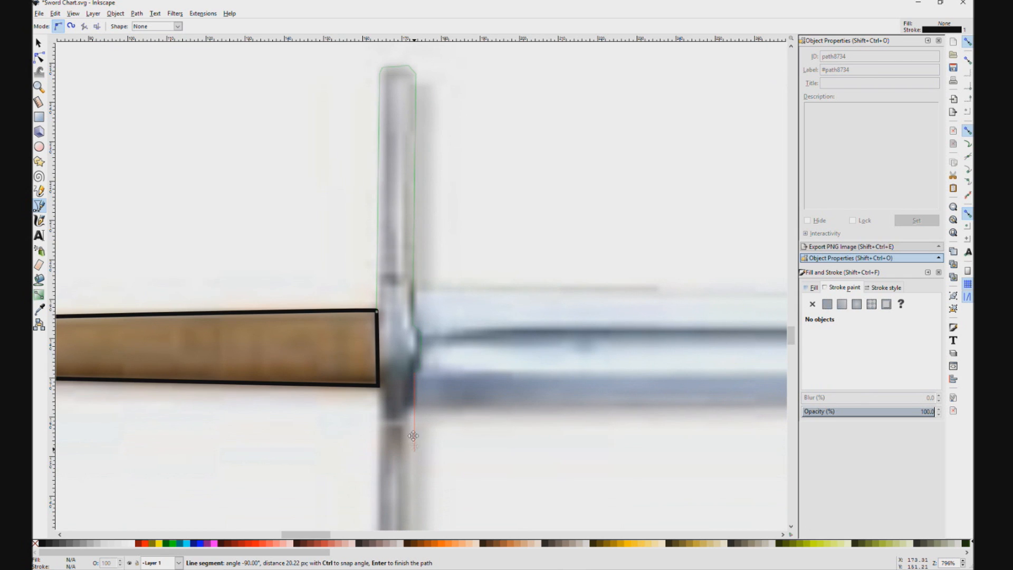
scroll(413, 436, "down", 10)
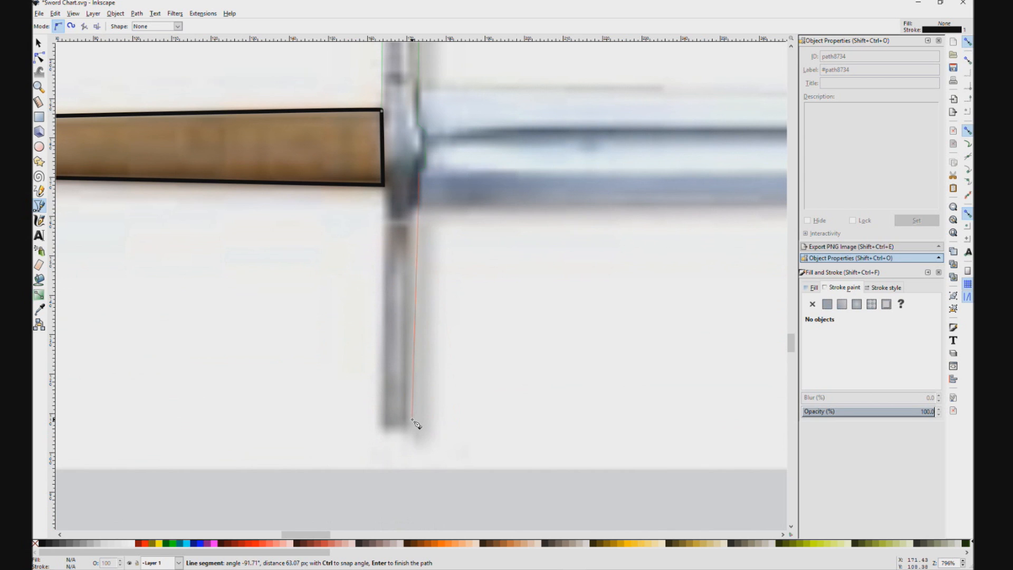
left_click(413, 425)
left_click(407, 431)
left_click(389, 431)
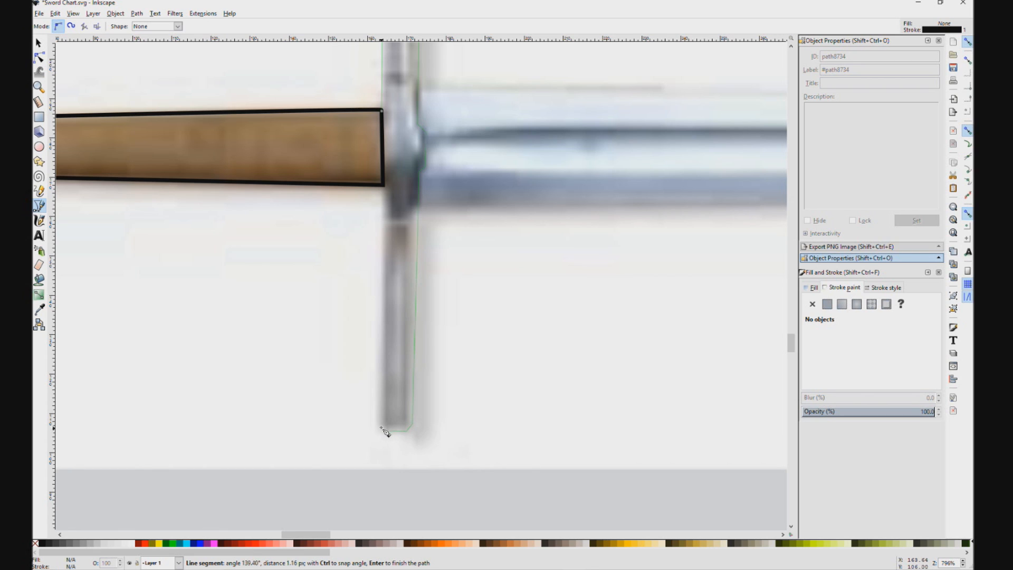
left_click(380, 426)
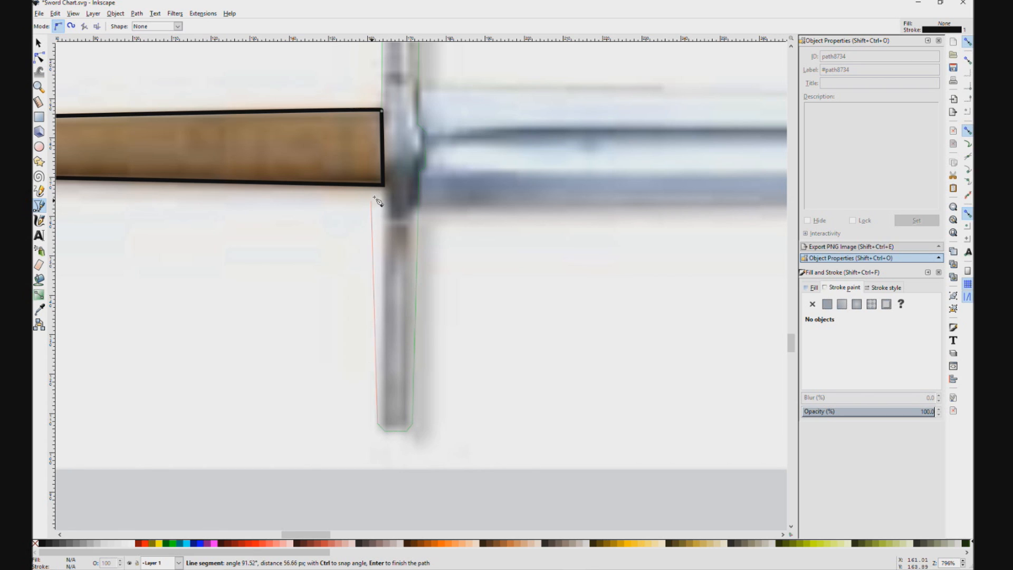
left_click(384, 114)
Step: Make all nodes of the pommel outline smooth except the two corners where it meets the grip
left_click_drag(290, 220, 393, 359)
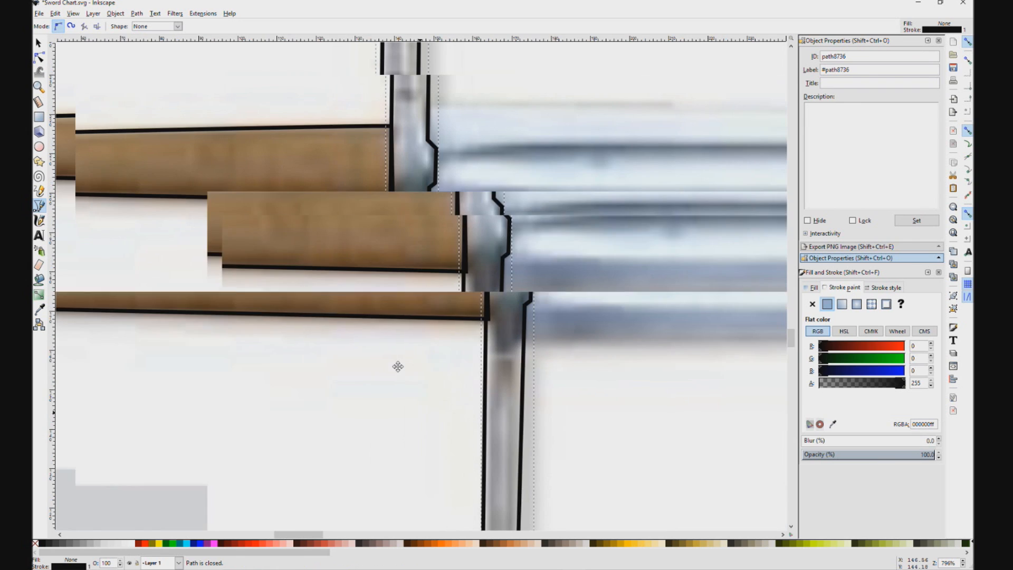
left_click_drag(251, 343, 422, 372)
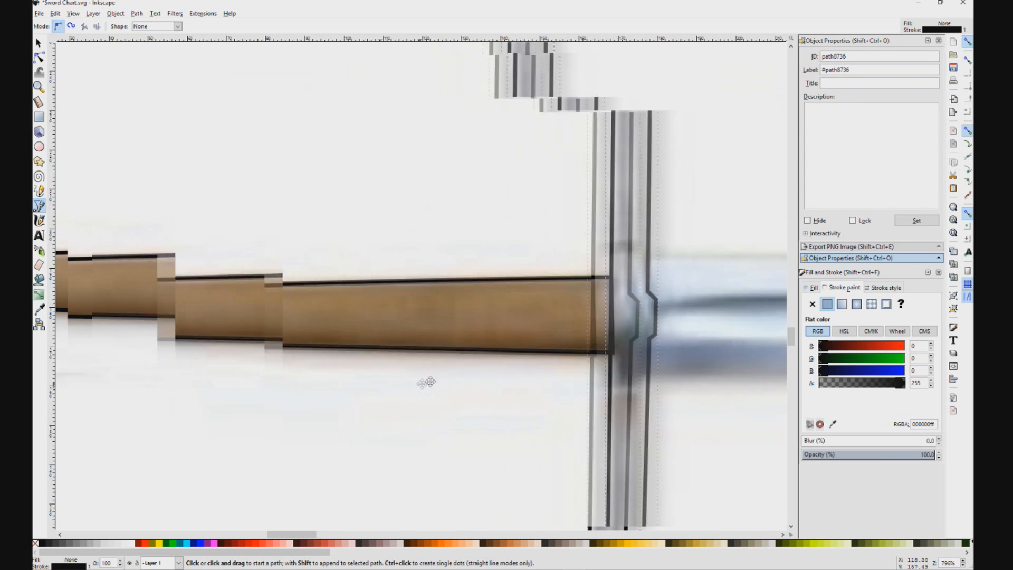
left_click_drag(247, 396, 334, 391)
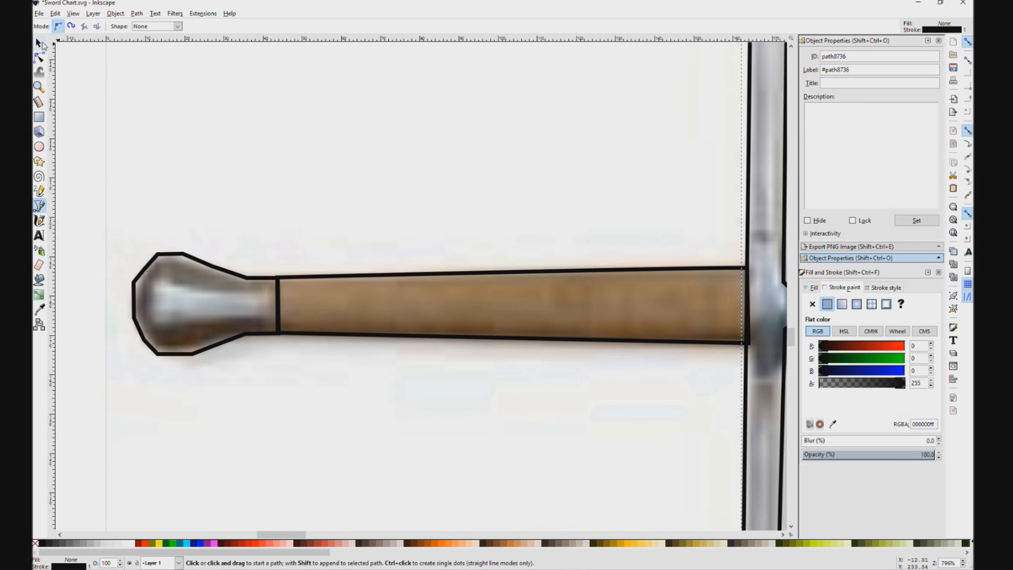
left_click(39, 58)
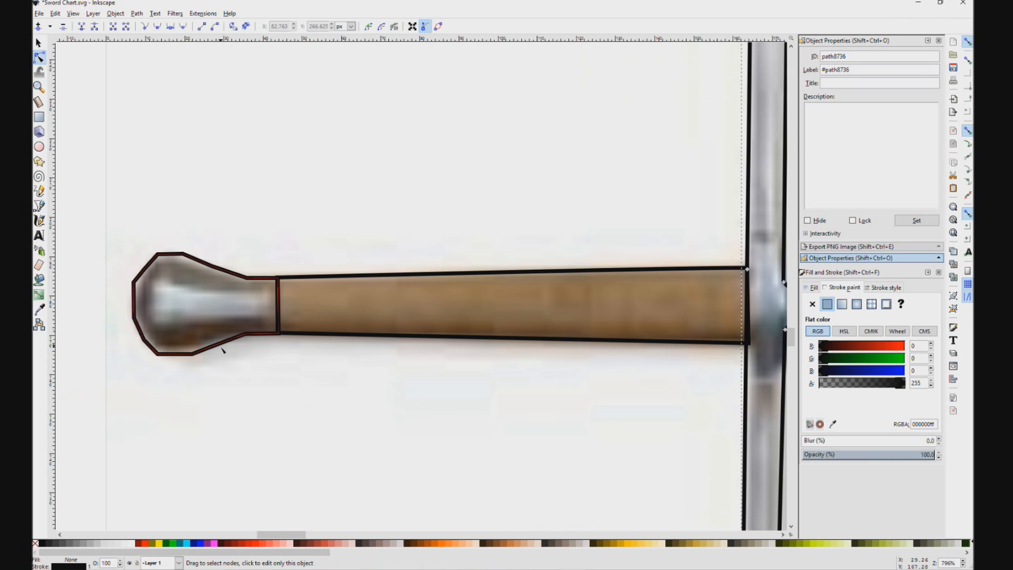
left_click(251, 284)
left_click(296, 306)
mouse_move(278, 277)
left_mouse_down()
mouse_move(290, 283)
mouse_move(278, 277)
left_mouse_up()
left_click(180, 254)
left_click(182, 254)
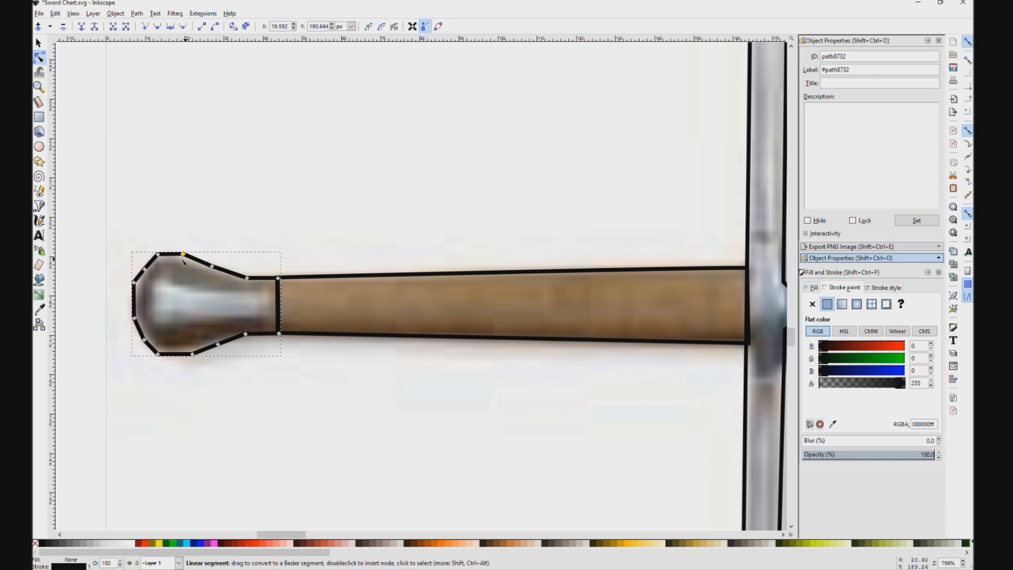
left_click(157, 255)
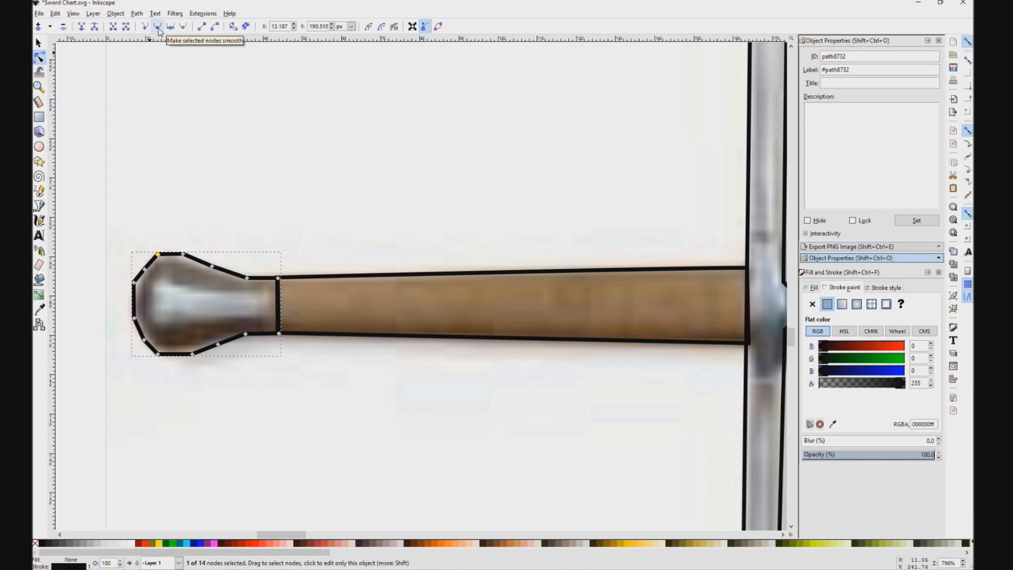
left_click(118, 222)
left_click_drag(97, 215, 256, 390)
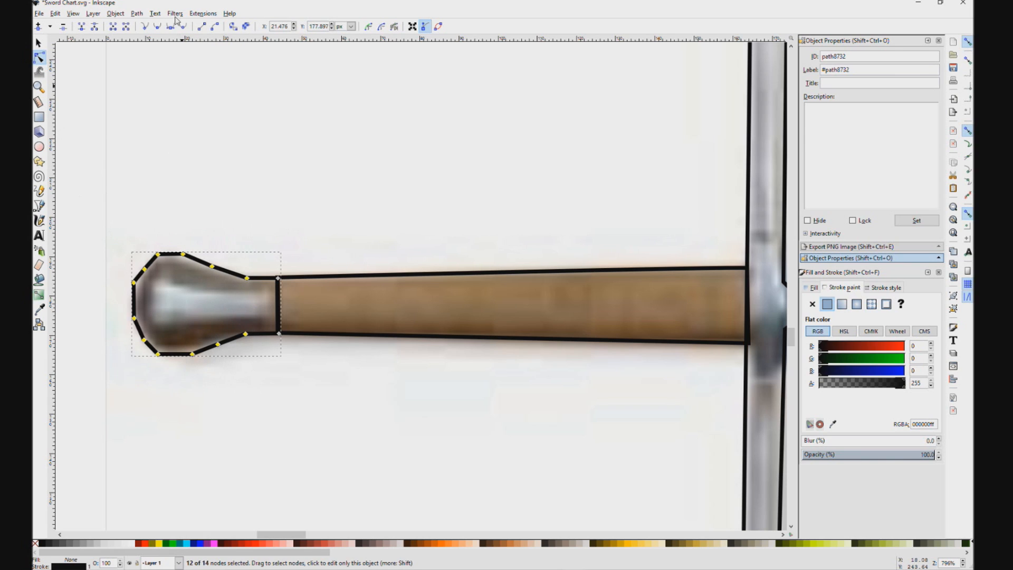
left_click(157, 26)
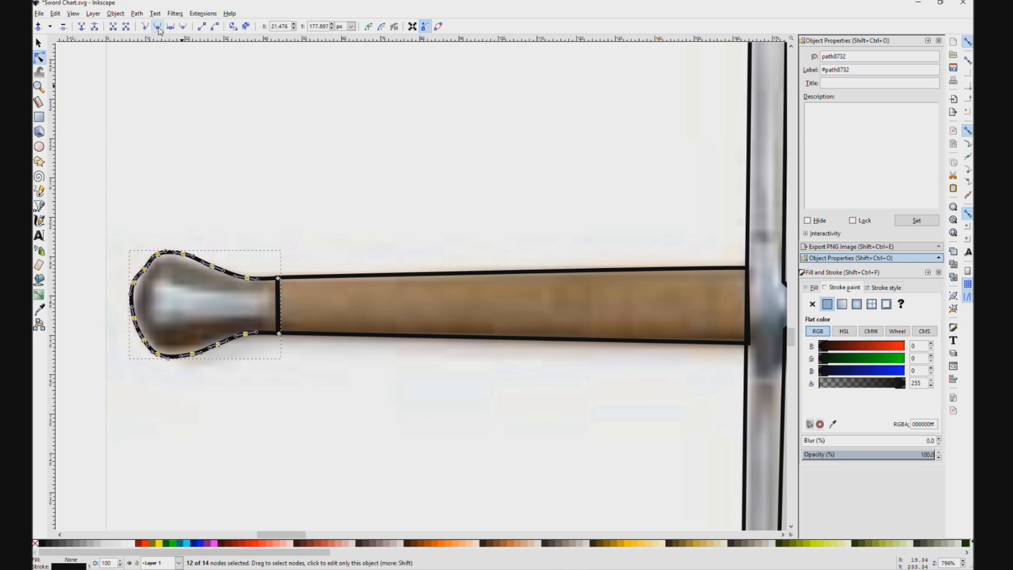
Step: Fine-tune individual nodes along the pommel's upper curve so the outline follows the photo more closely
left_click(175, 217)
left_click(160, 255)
left_click(159, 254)
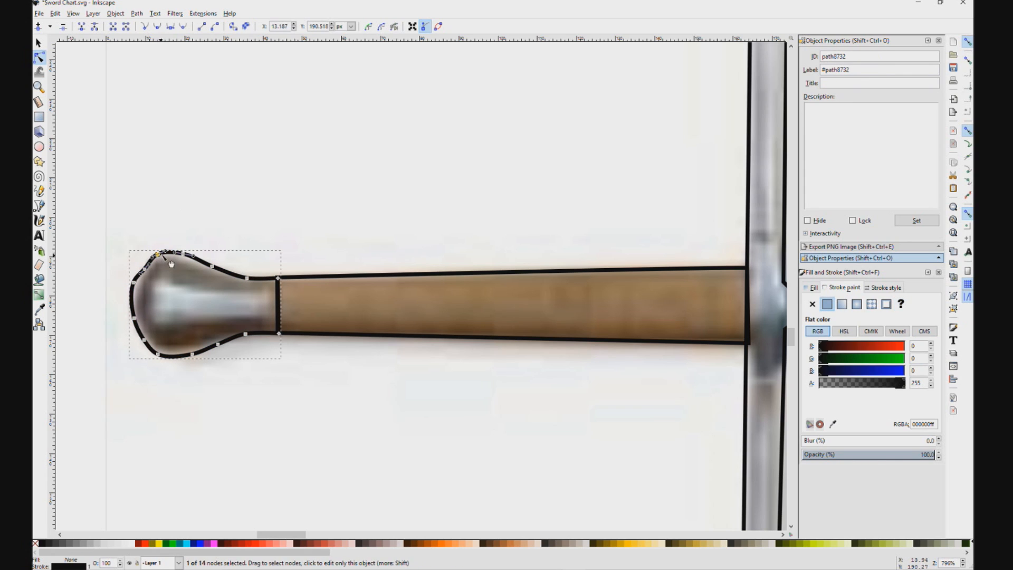
left_click(169, 252)
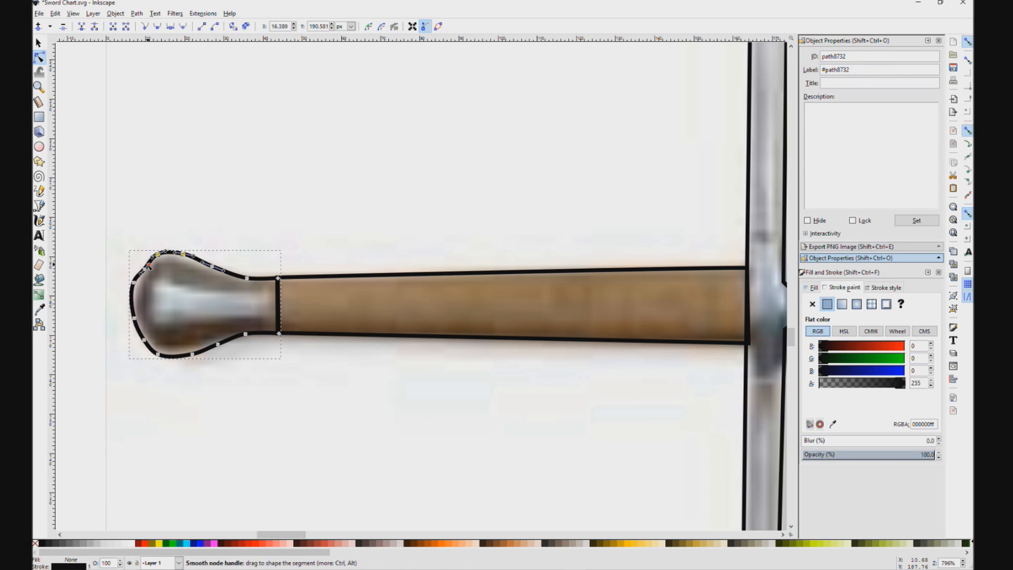
left_click(141, 267)
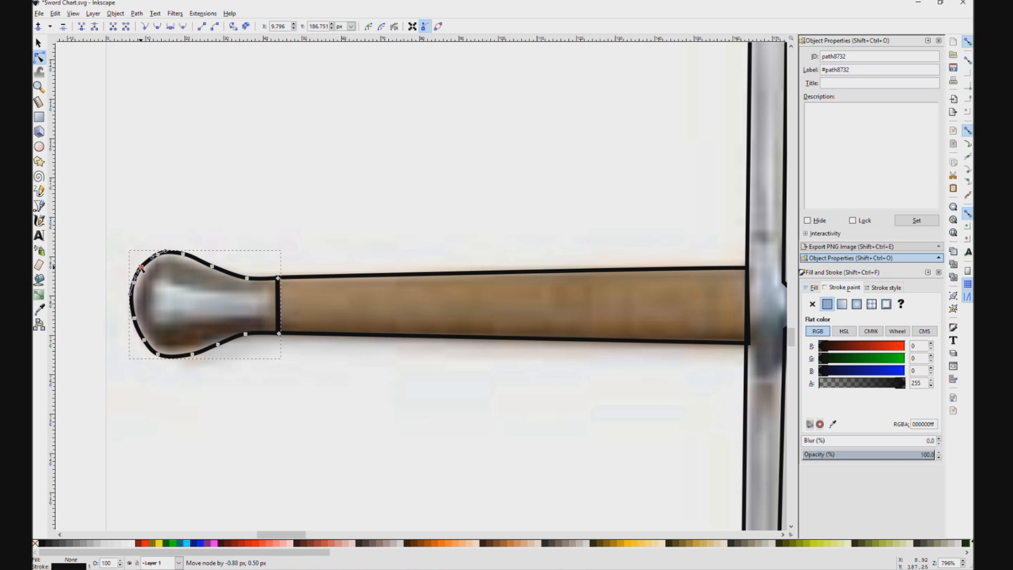
left_click(184, 255)
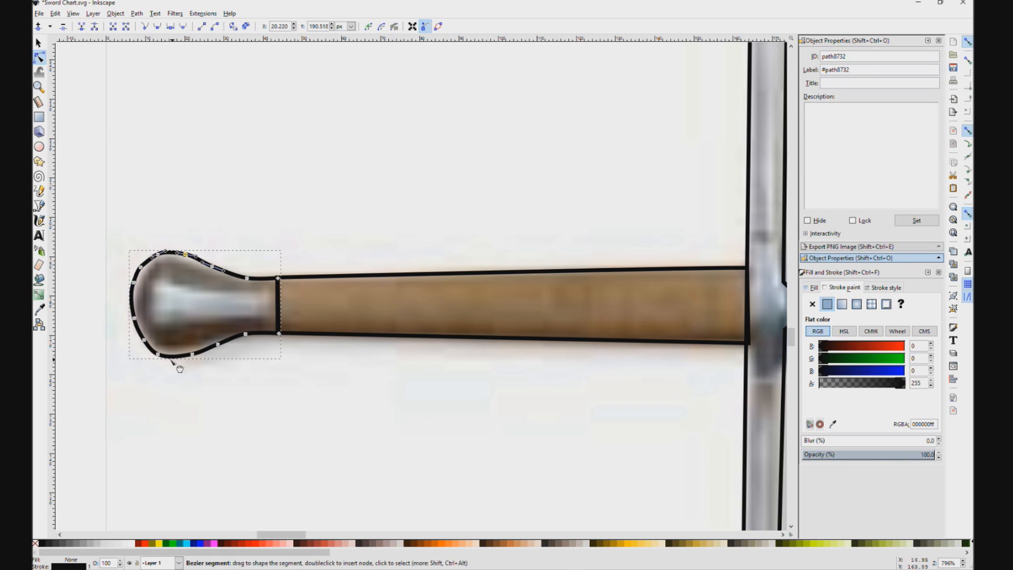
Step: Reposition the nodes along the pommel's upper slope and at its narrow neck to match the photo's contour
left_click(280, 369)
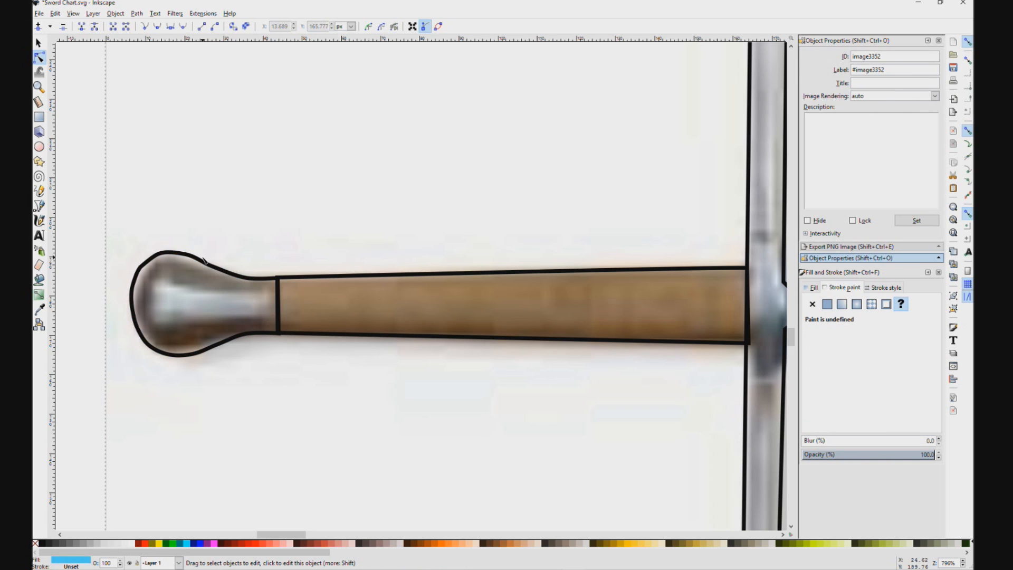
left_click(218, 268)
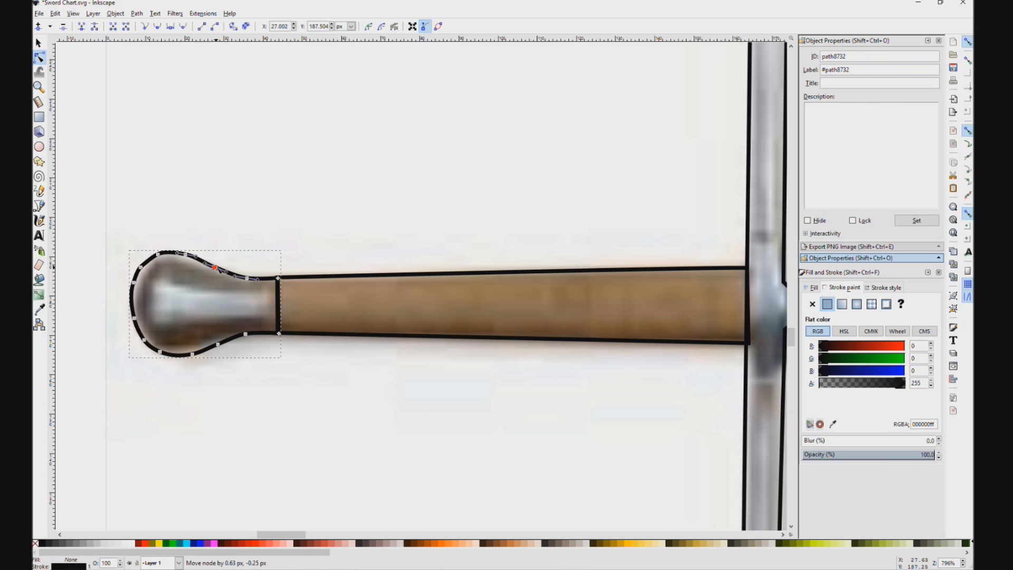
left_click_drag(184, 257, 192, 256)
left_click(239, 292)
left_click(221, 277)
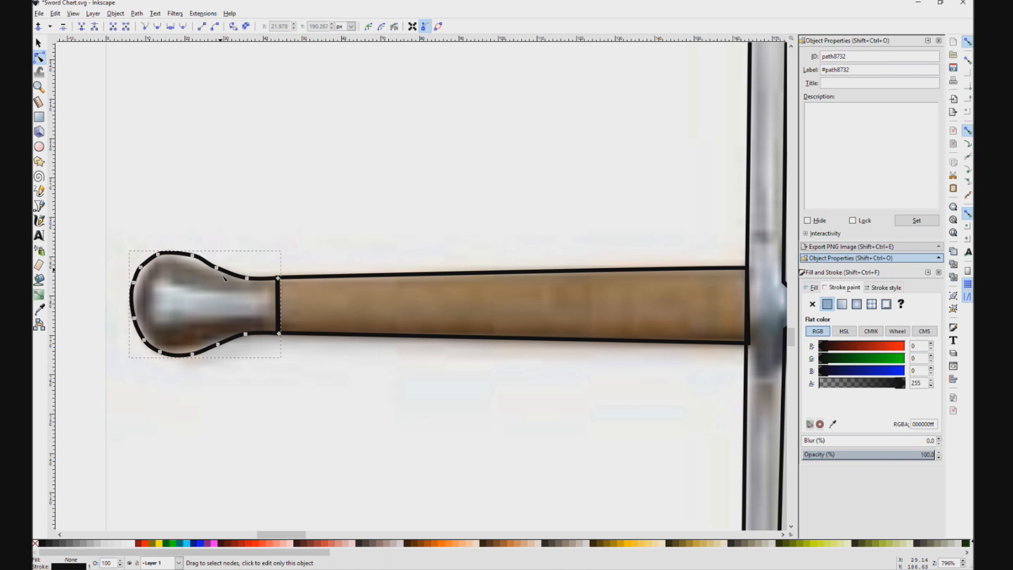
mouse_move(221, 268)
left_mouse_down()
mouse_move(233, 275)
mouse_move(219, 268)
left_mouse_up()
left_click(248, 276)
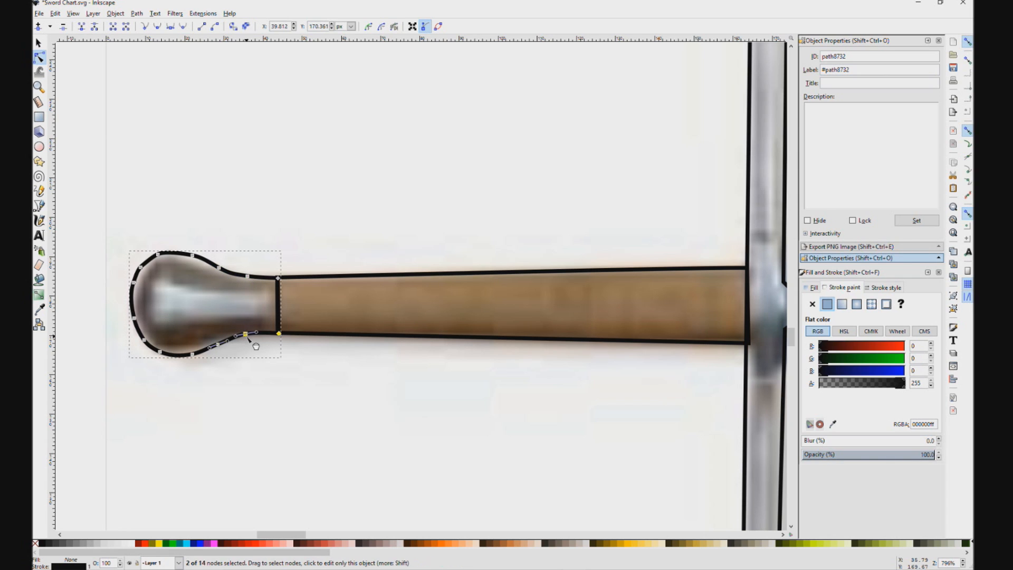
left_click(246, 334)
key("Escape")
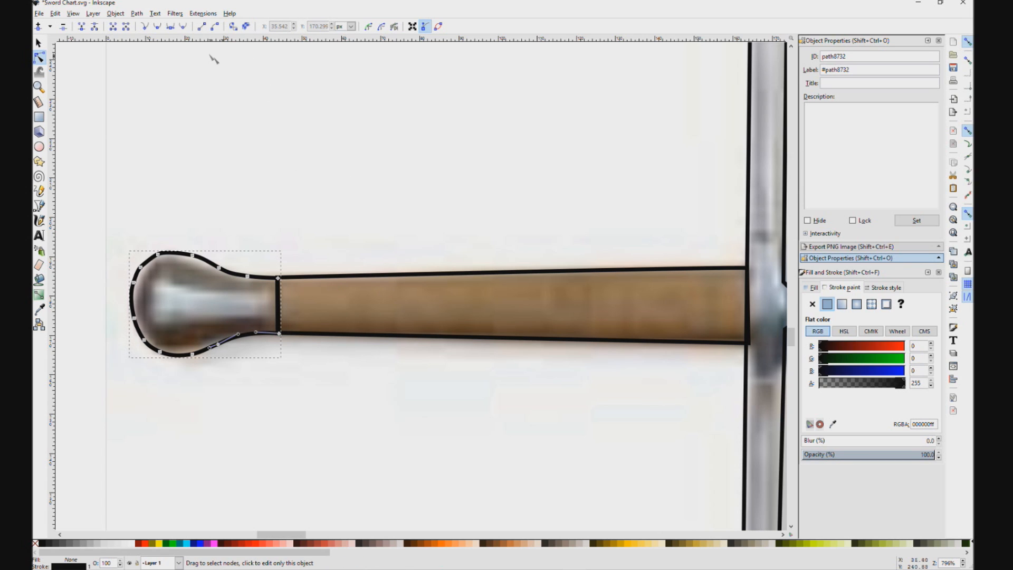
left_click_drag(372, 249, 347, 235)
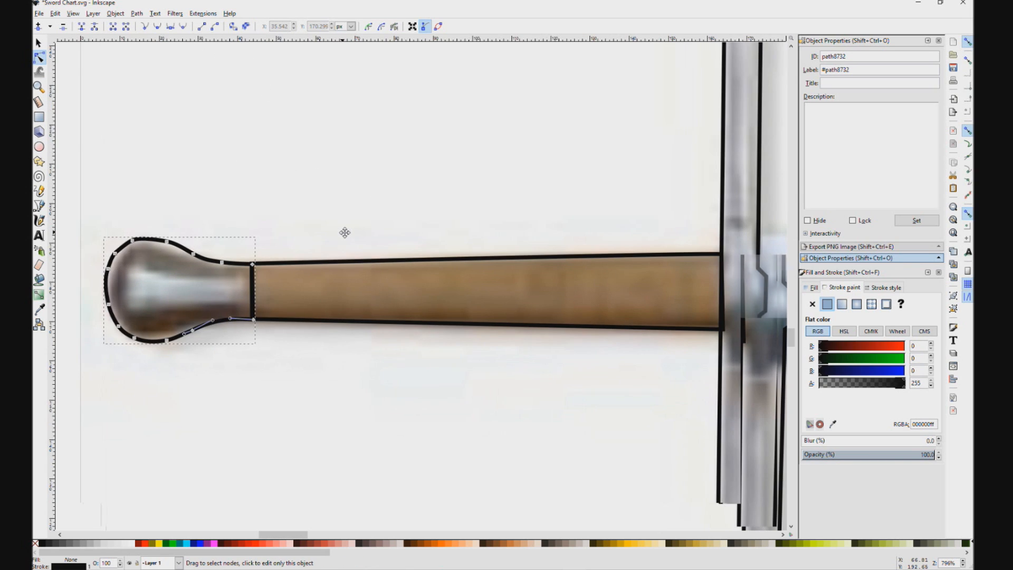
key("ctrl+z")
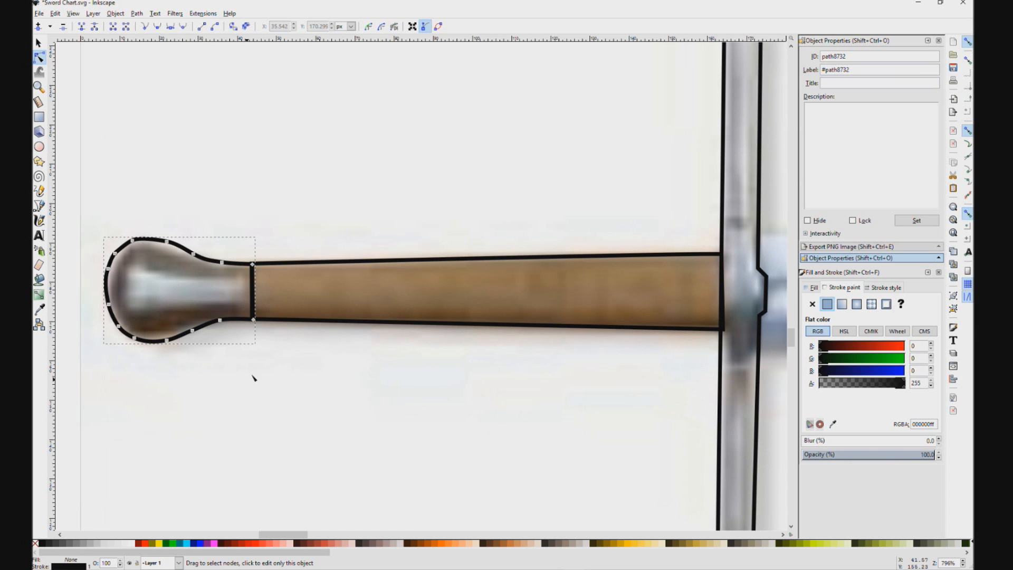
Step: Move the grip outline's lower corner at the crossguard so it meets the crossguard's edge
scroll(269, 341, "right", 4)
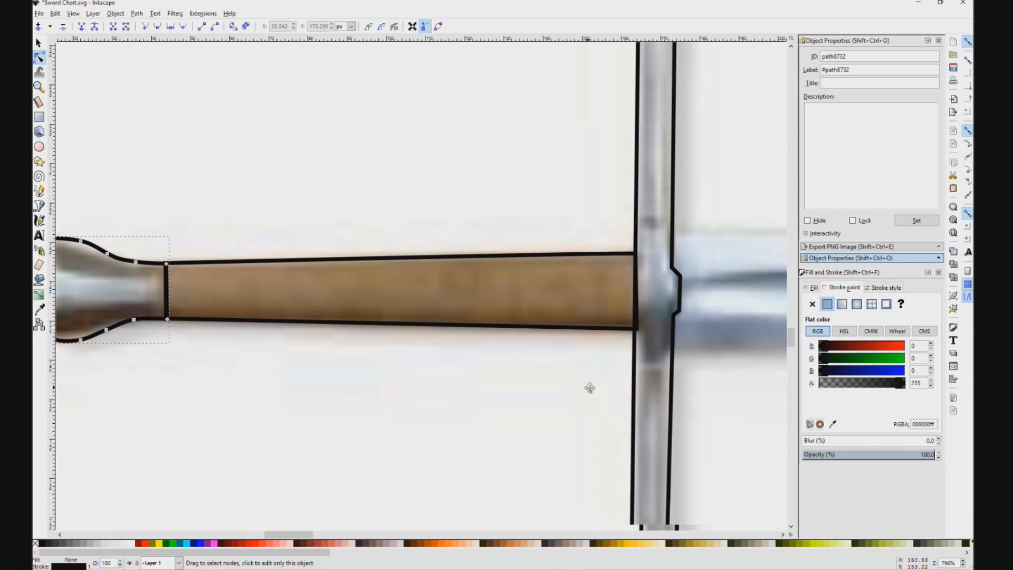
left_click_drag(589, 389, 607, 393)
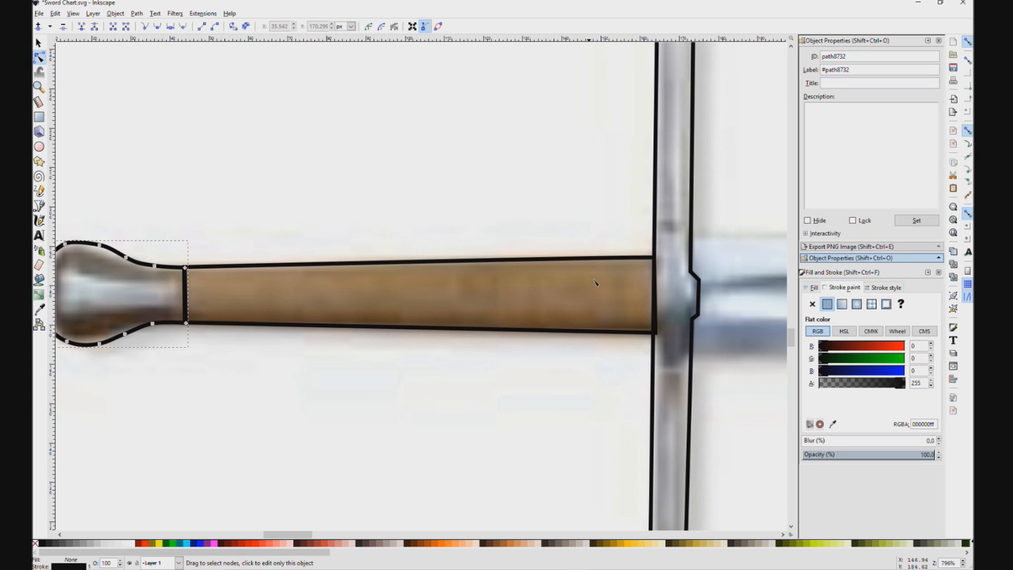
left_click(645, 340)
left_click_drag(657, 334, 655, 335)
left_click(595, 229)
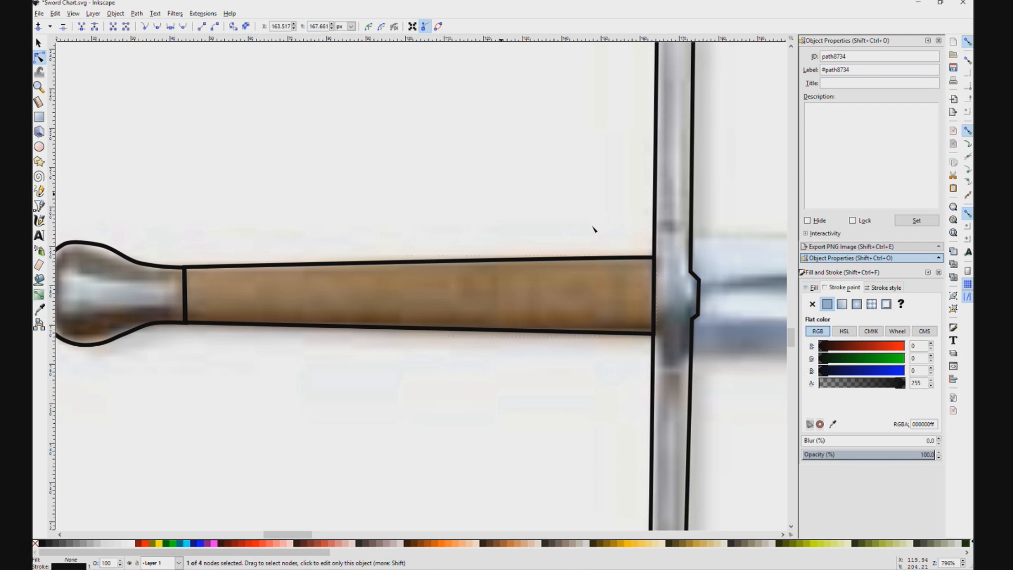
Step: Sample the light blue of the sword in the reference diagram as the current fill color
scroll(477, 411, "down", 2)
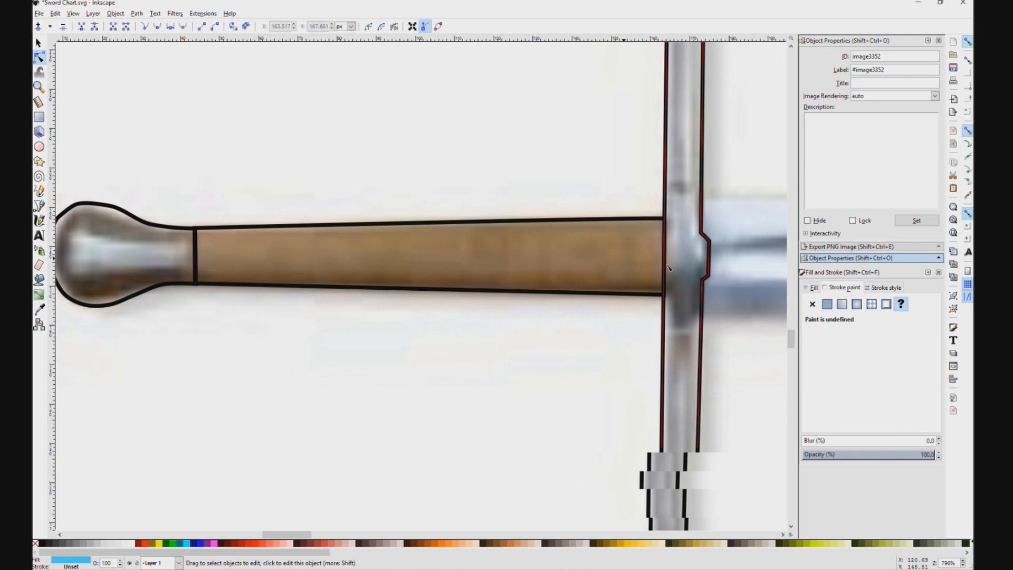
scroll(501, 340, "down", 1, "ctrl")
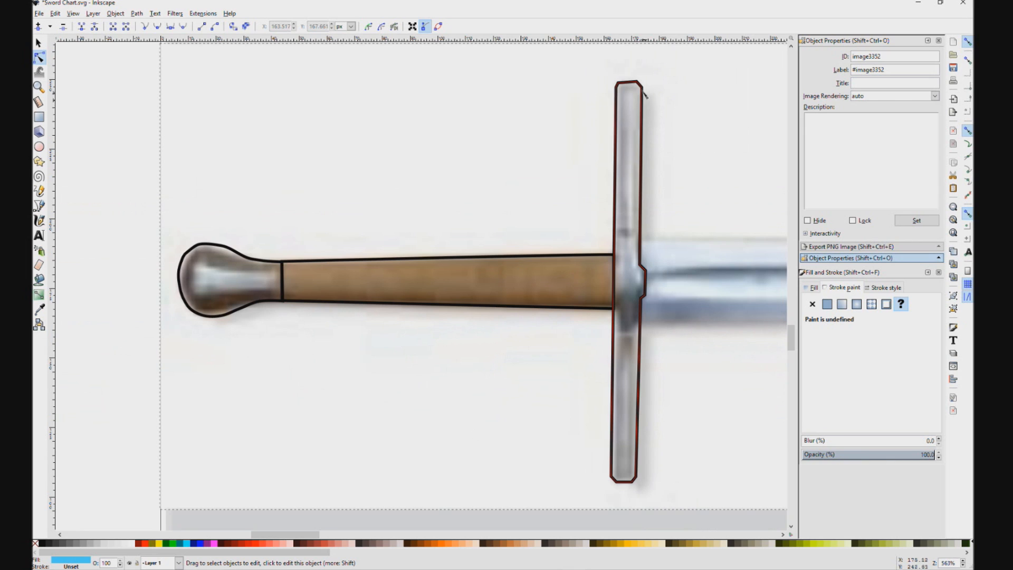
scroll(549, 315, "down", 2)
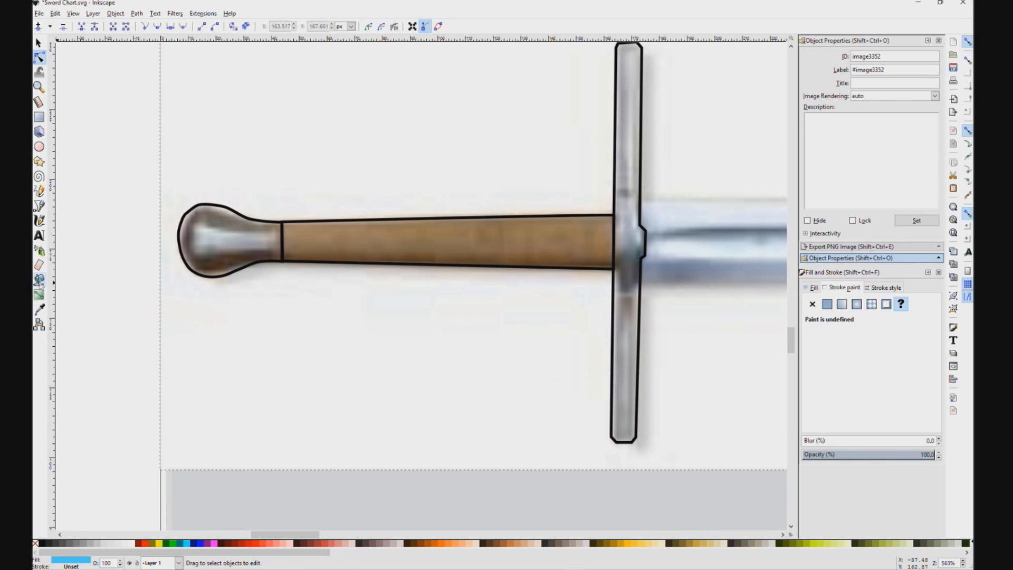
scroll(443, 317, "right", 10)
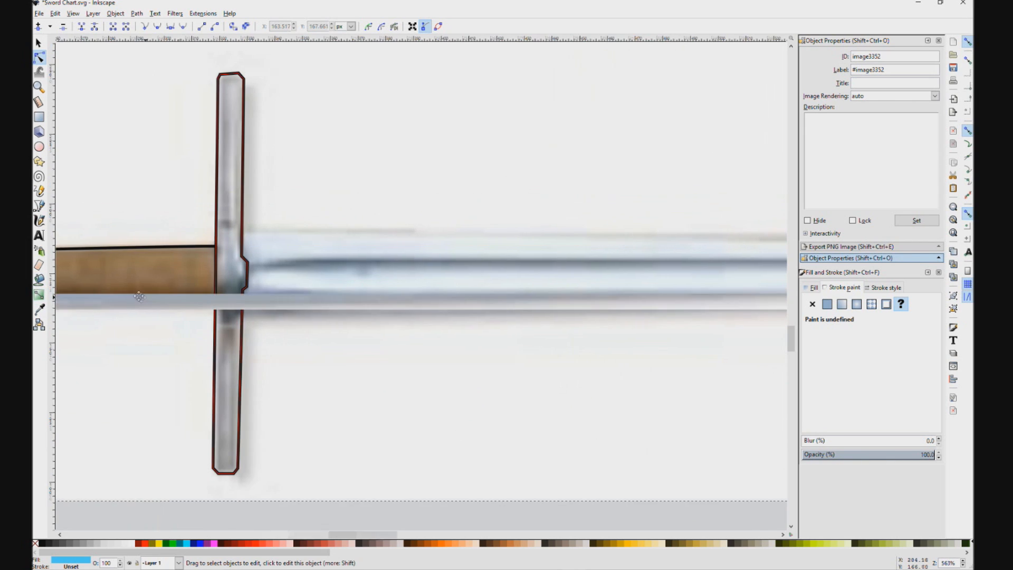
scroll(614, 251, "down", 4)
left_click_drag(689, 217, 343, 291)
left_click_drag(556, 105, 547, 182)
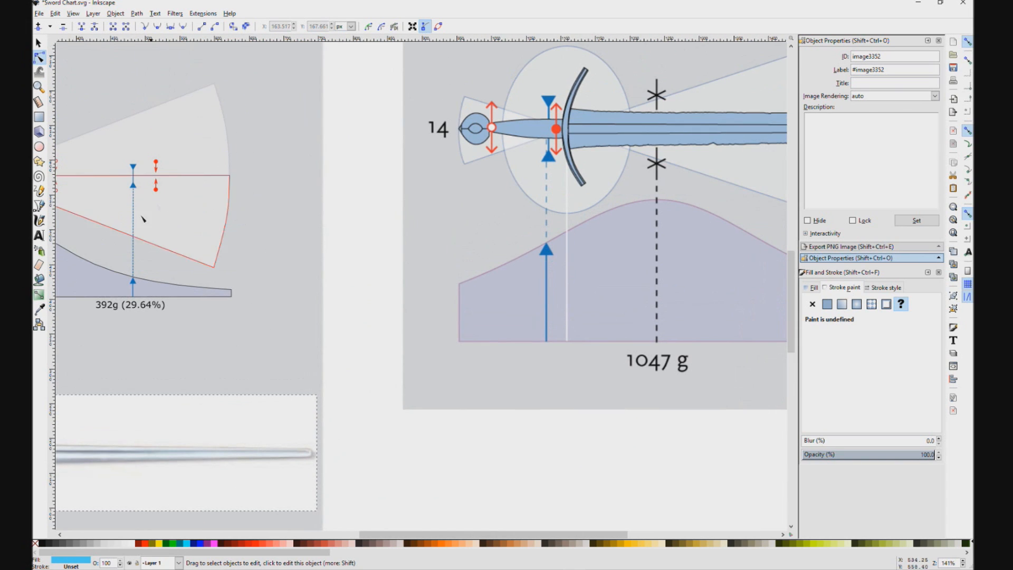
left_click(39, 310)
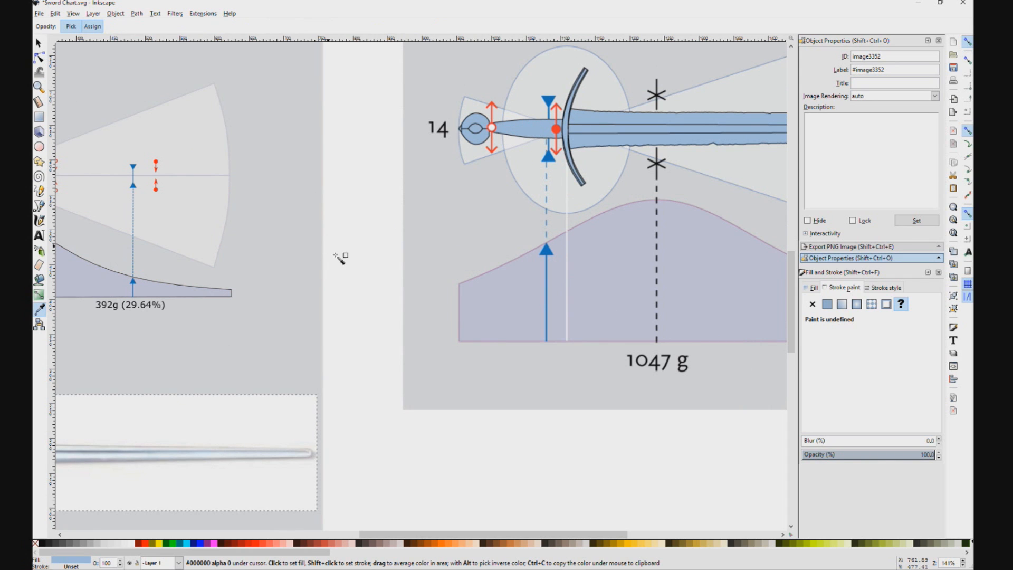
Step: Try to bucket-fill the grip with the sampled light blue directly over the sword photo
left_click_drag(429, 422, 727, 321)
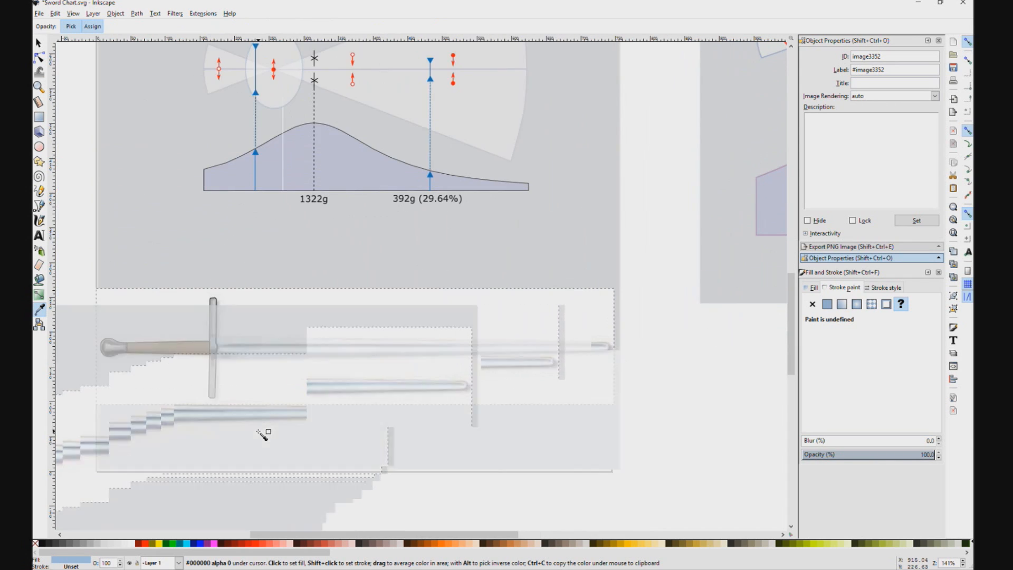
left_click_drag(262, 433, 469, 380)
left_click(40, 280)
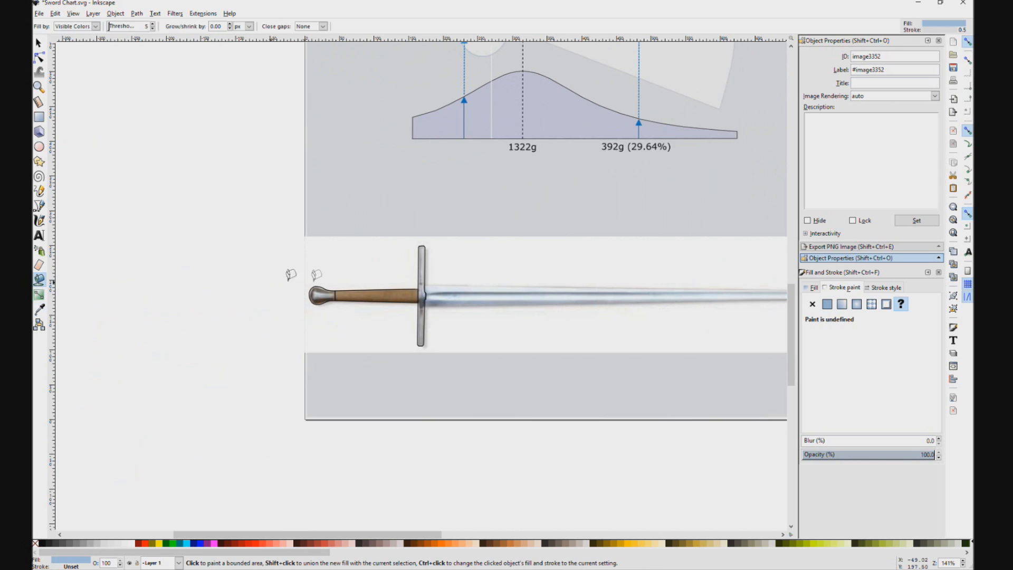
left_click(410, 294)
key("ctrl+z")
scroll(404, 293, "up", 4)
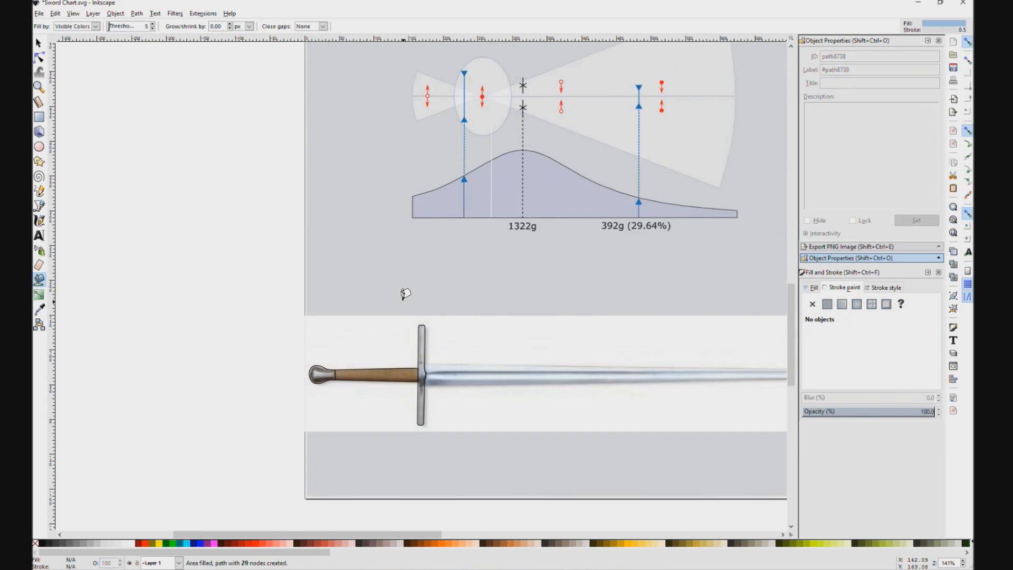
scroll(405, 358, "up", 4)
key("s")
left_click(171, 391)
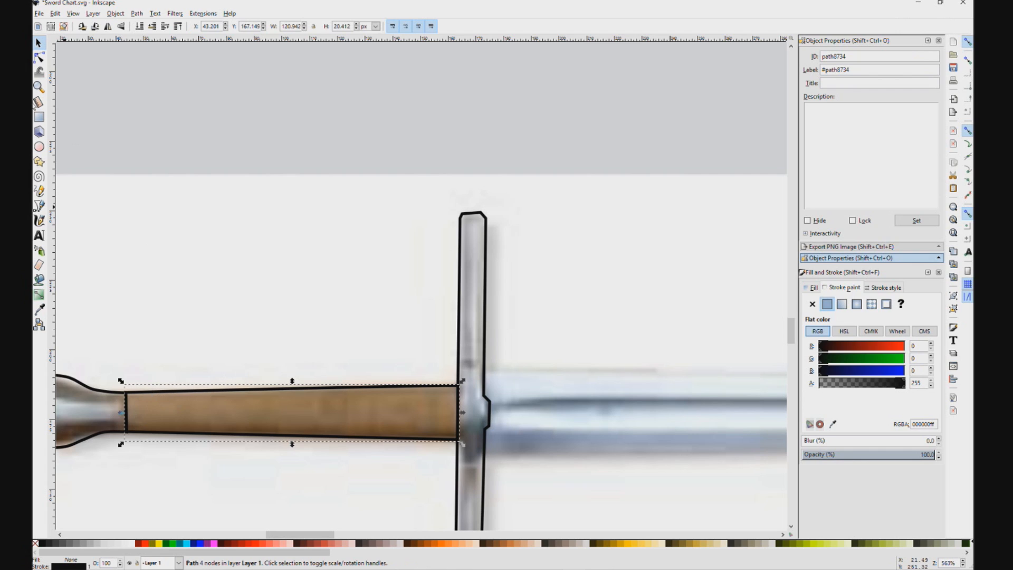
left_click(40, 282)
left_click(158, 407)
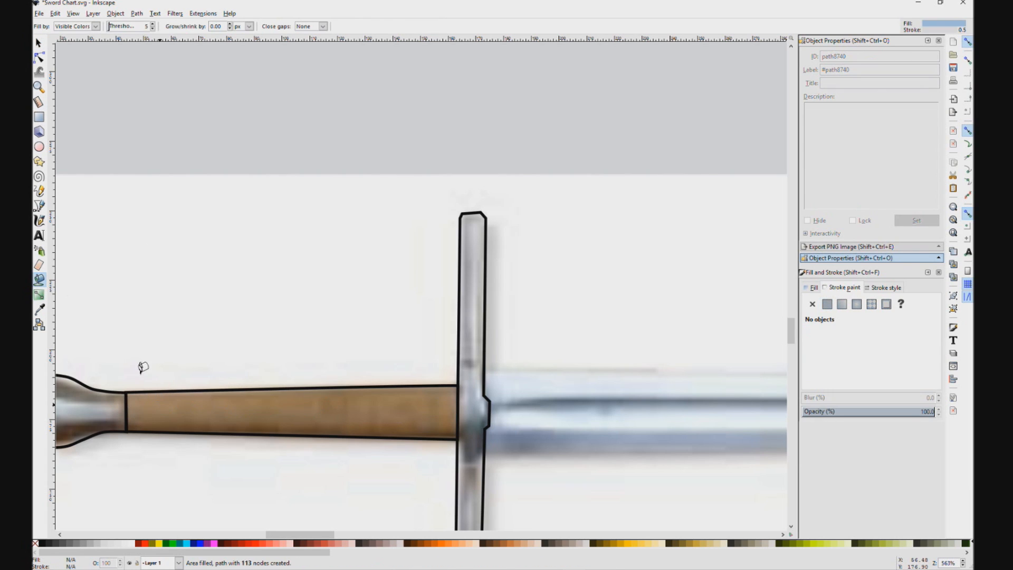
Step: Move the sword photo below the traced outlines and shift the grey background rectangle away from behind them
left_click(38, 43)
scroll(348, 385, "down", 1)
left_click_drag(441, 206, 385, 436)
scroll(385, 437, "down", 9)
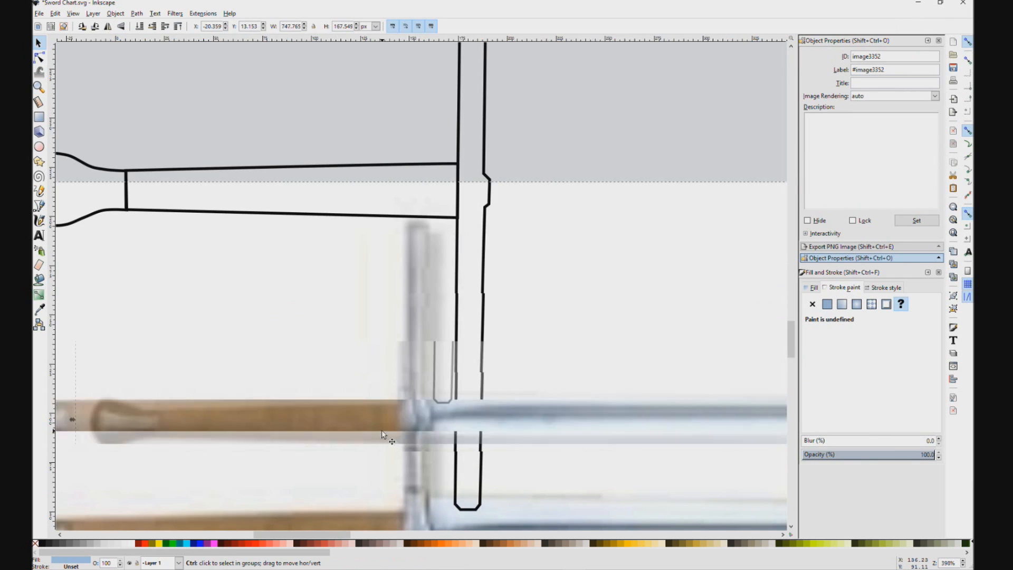
scroll(385, 437, "down", 4)
left_click_drag(386, 391, 359, 492)
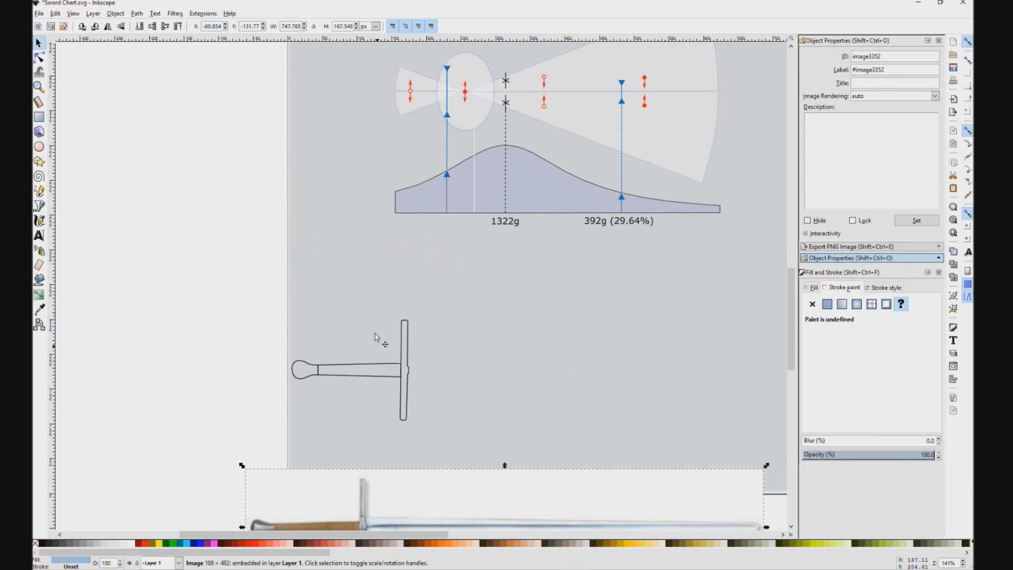
left_click_drag(376, 338, 696, 338)
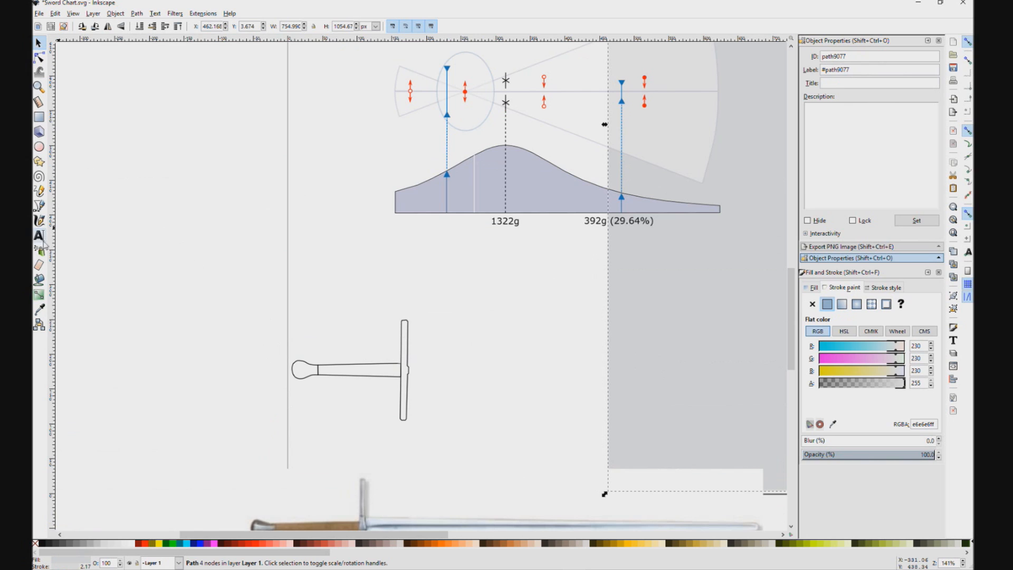
Step: Bucket-fill the traced grip, crossguard and pommel with the sampled light blue
left_click(39, 280)
left_click(352, 375)
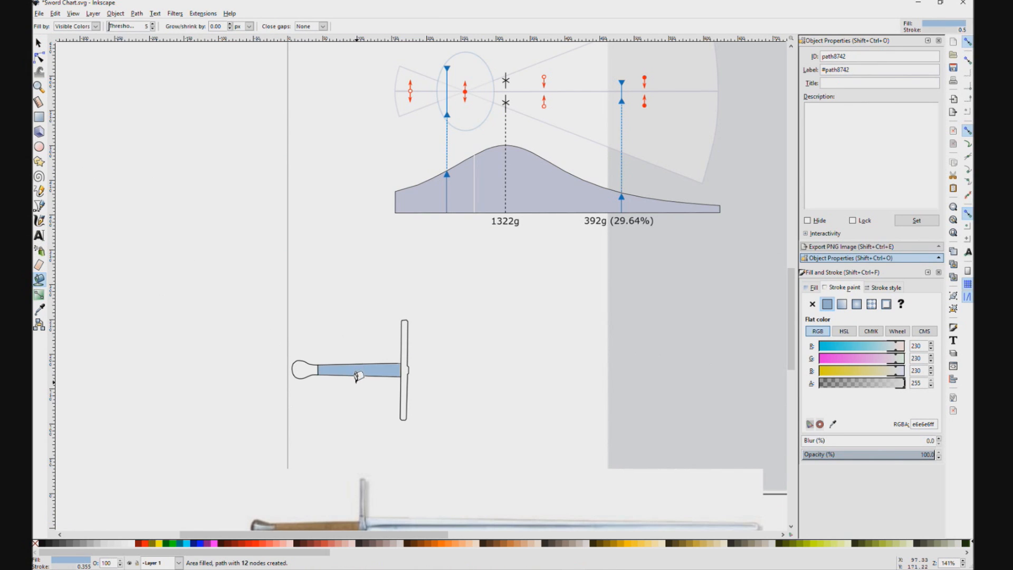
scroll(355, 375, "up", 3, "ctrl")
left_click(492, 336)
left_click(206, 333)
left_click(310, 319)
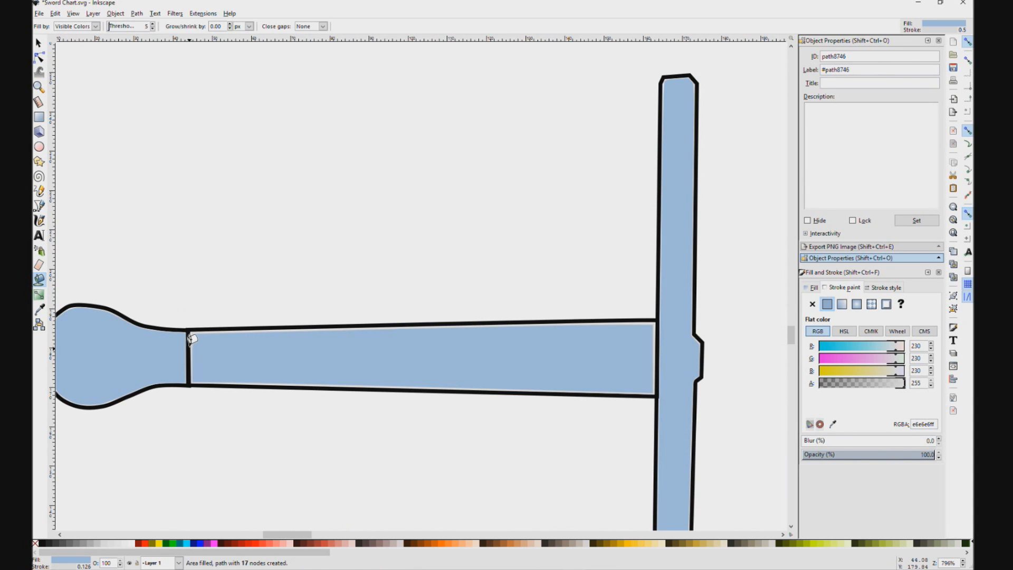
Step: Move the grip fill's two corner nodes and edge node beside the pommel onto the black outline, closing the gap
left_click(39, 44)
left_click(203, 348)
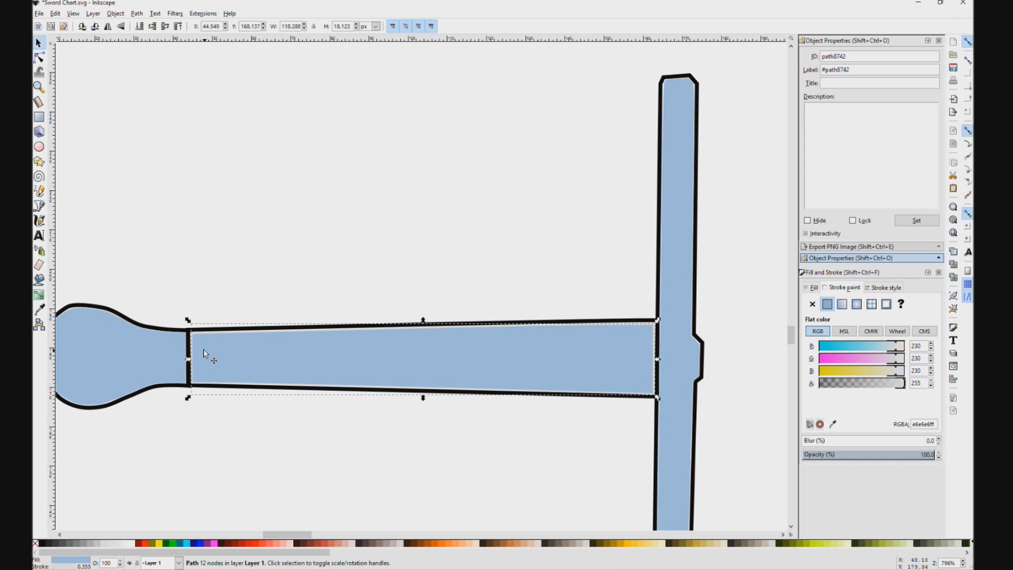
scroll(193, 338, "up", 3)
left_click(192, 330)
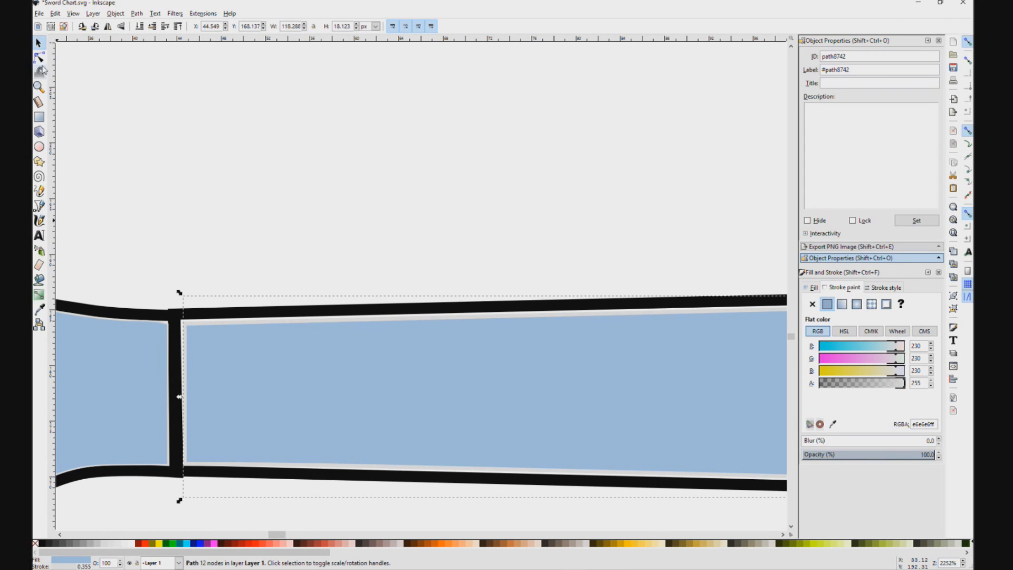
left_click(39, 57)
left_click_drag(180, 319, 178, 315)
left_click_drag(185, 465, 180, 469)
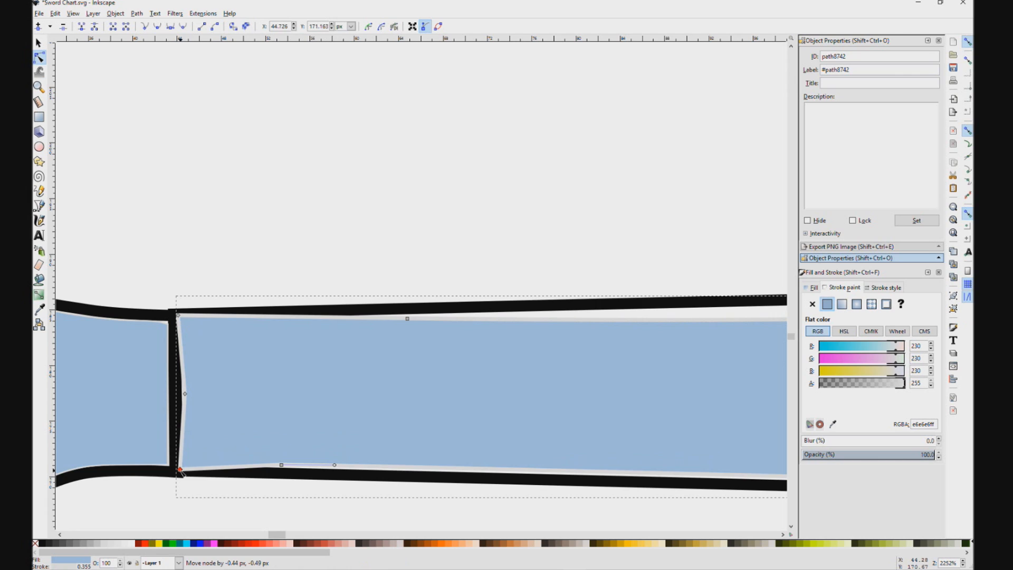
left_click_drag(185, 394, 179, 393)
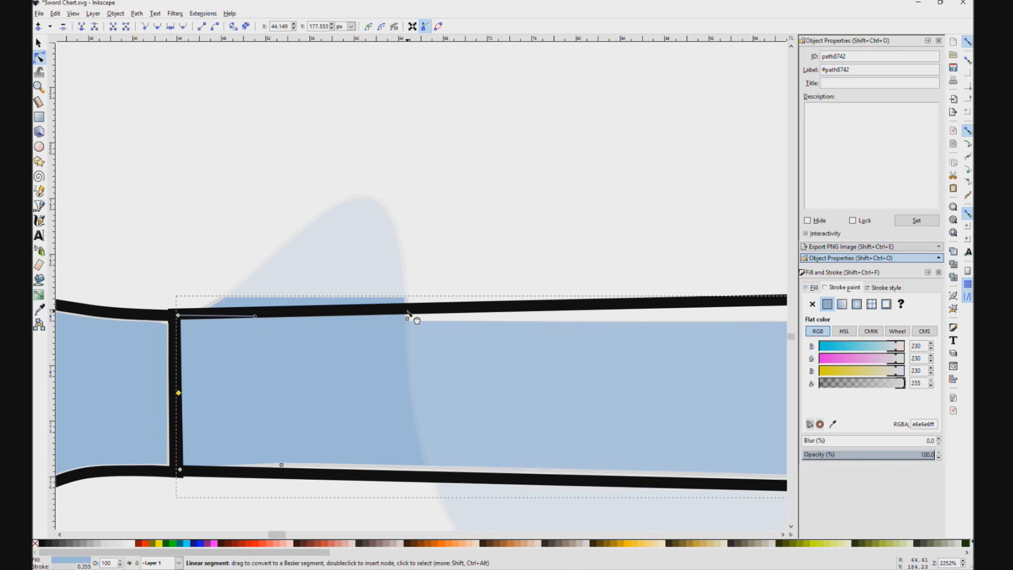
Step: Move the grip fill's remaining upper and lower edge nodes near the pommel onto the black outline, closing the gaps
left_click_drag(408, 315, 408, 312)
key("ctrl+z")
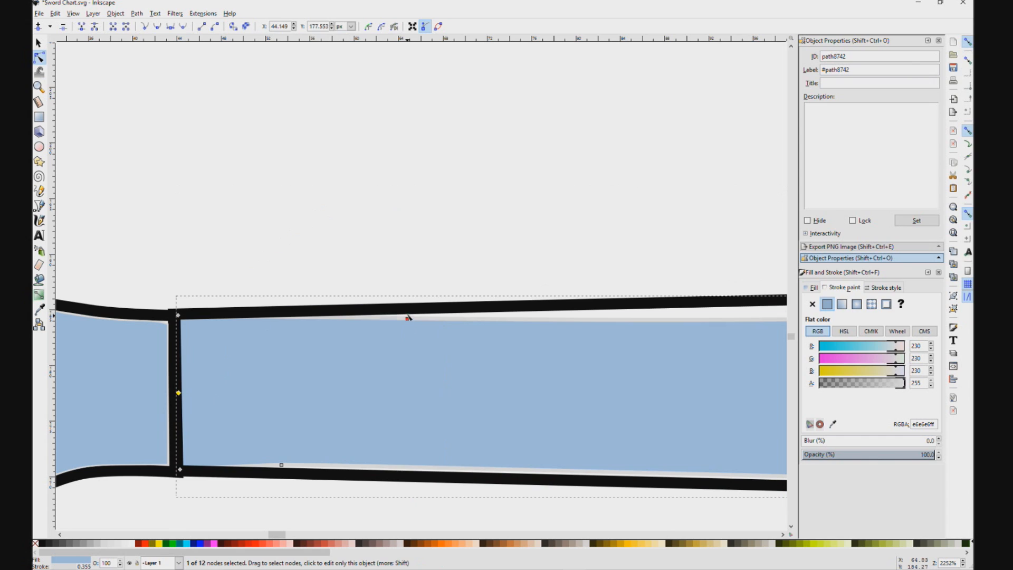
left_click(408, 317)
scroll(583, 309, "down", 1)
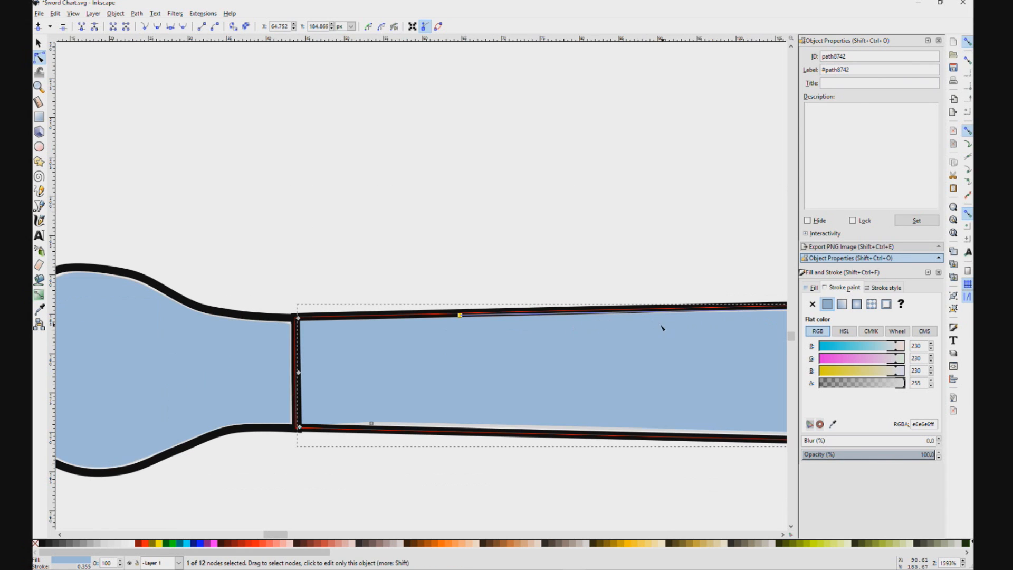
left_click(372, 423)
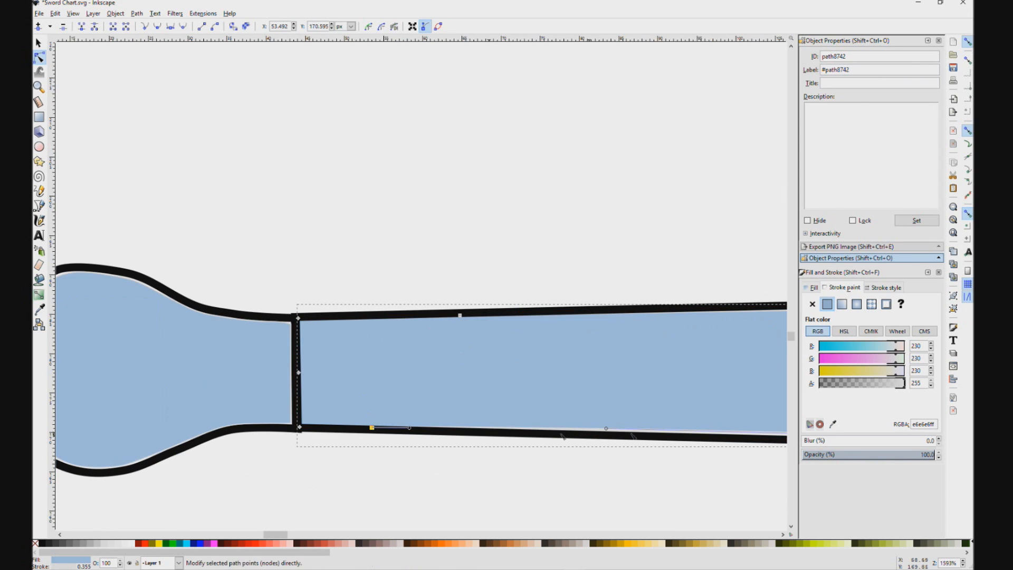
scroll(603, 335, "down", 2)
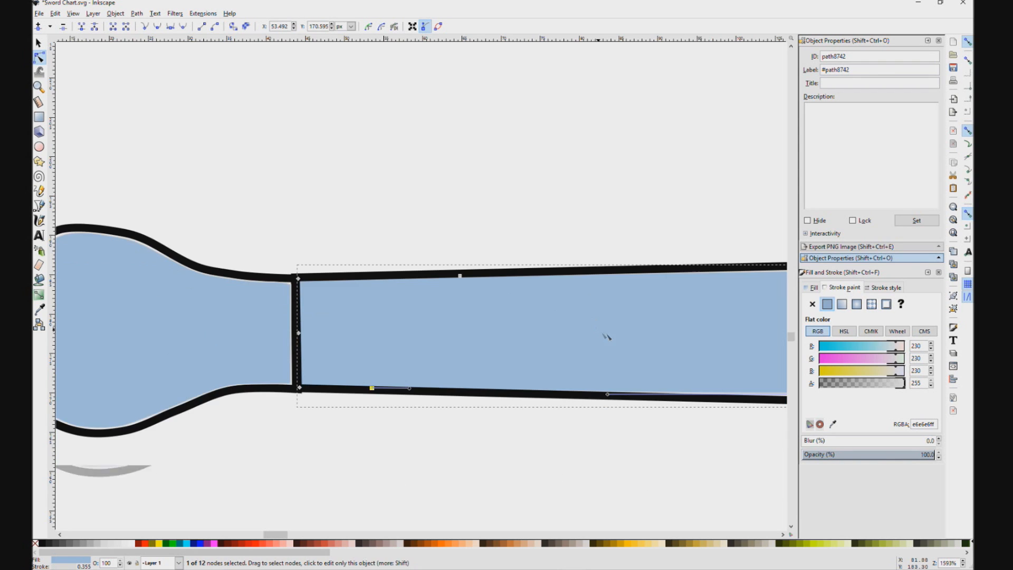
Step: Examine the finished vector sword below the photo, checking where its grip, crossguard and blade outlines meet
scroll(603, 335, "down", 2)
left_click_drag(577, 411, 354, 355)
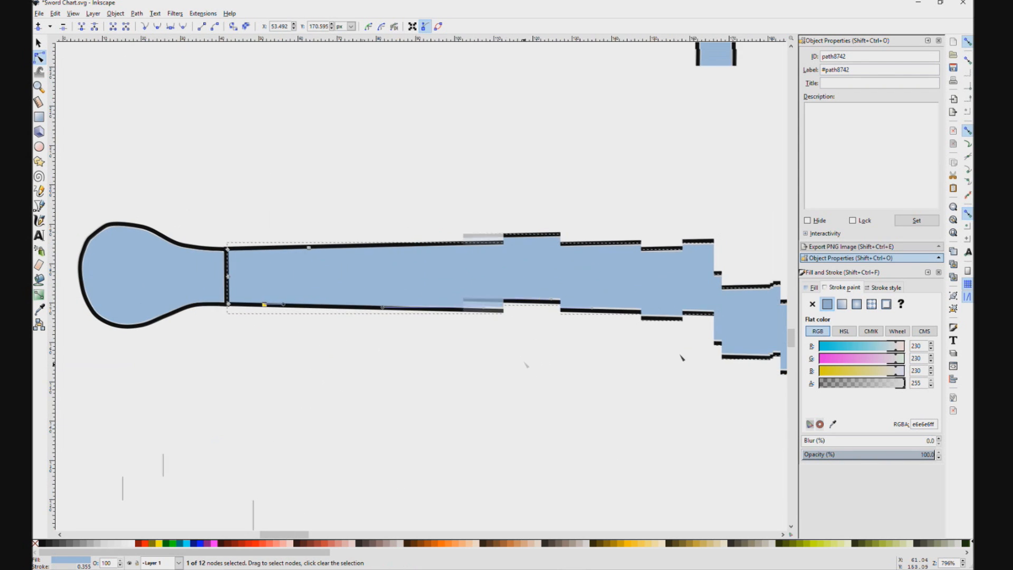
scroll(525, 364, "down", 3)
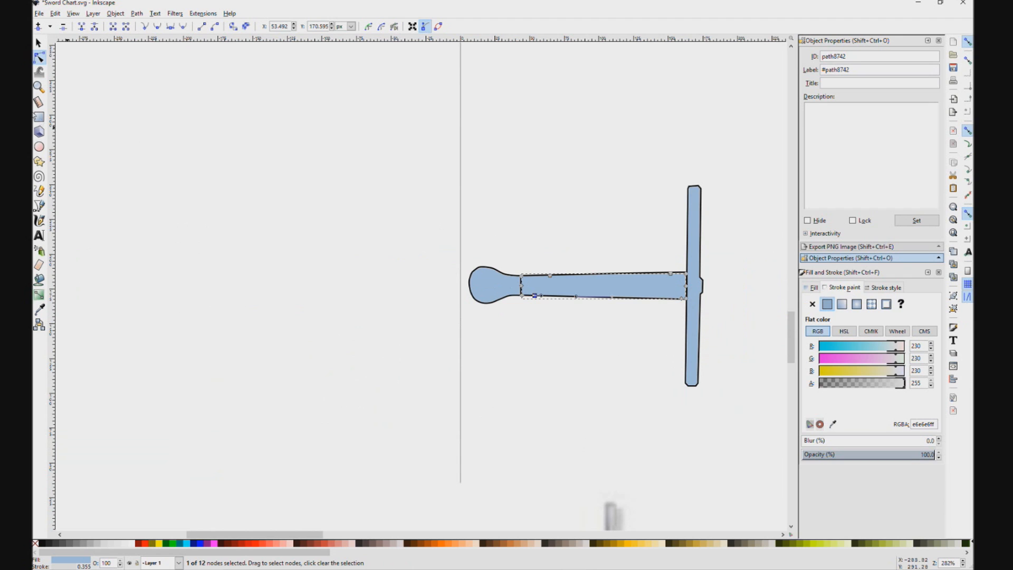
scroll(477, 364, "down", 2)
left_click_drag(692, 464, 567, 275)
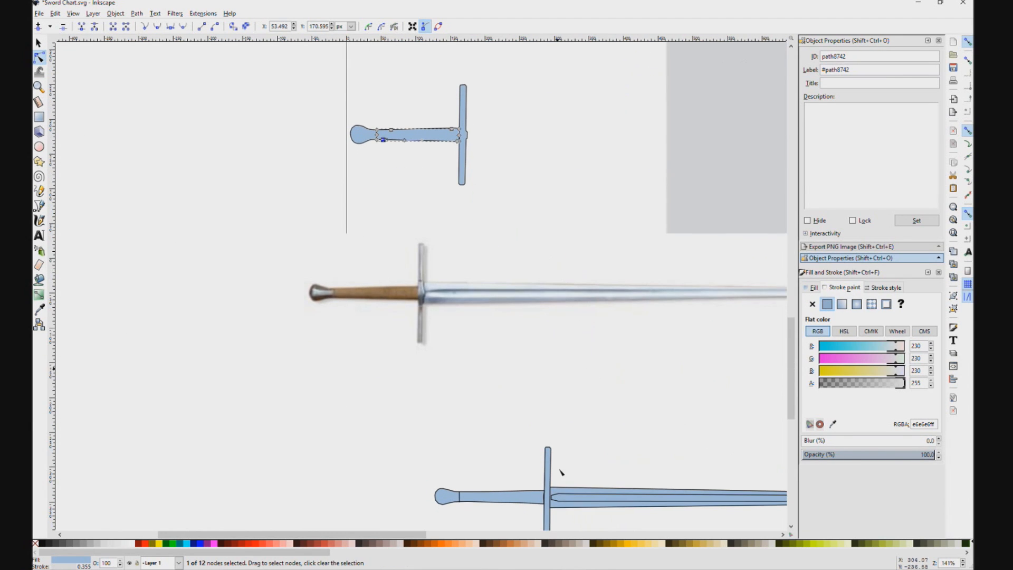
left_click_drag(634, 406, 549, 383)
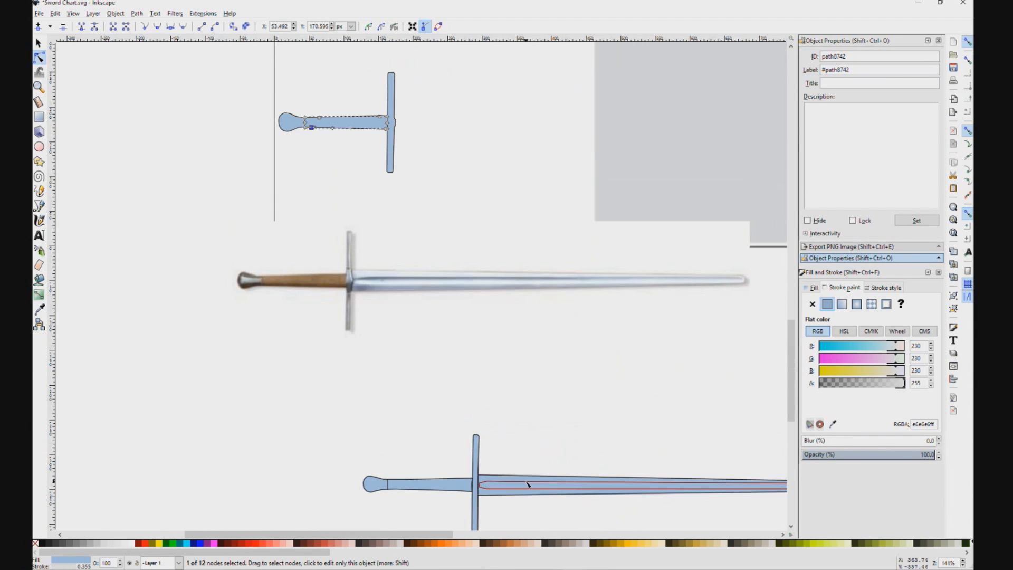
scroll(548, 446, "up", 3)
left_click_drag(549, 446, 596, 255)
scroll(431, 320, "up", 1)
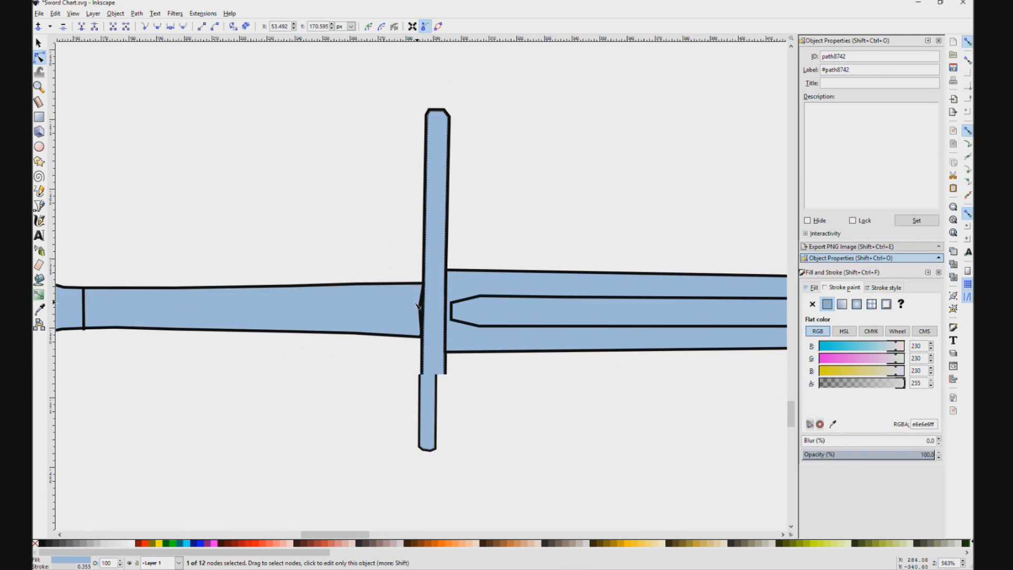
scroll(430, 318, "up", 1)
left_click(415, 307)
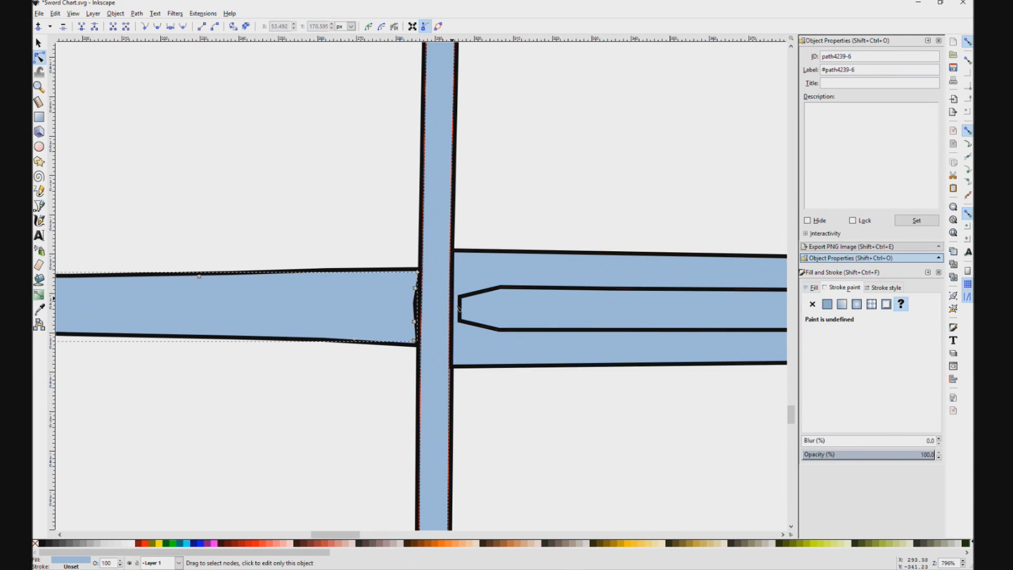
scroll(504, 301, "down", 2)
left_click(561, 419)
scroll(646, 369, "down", 2)
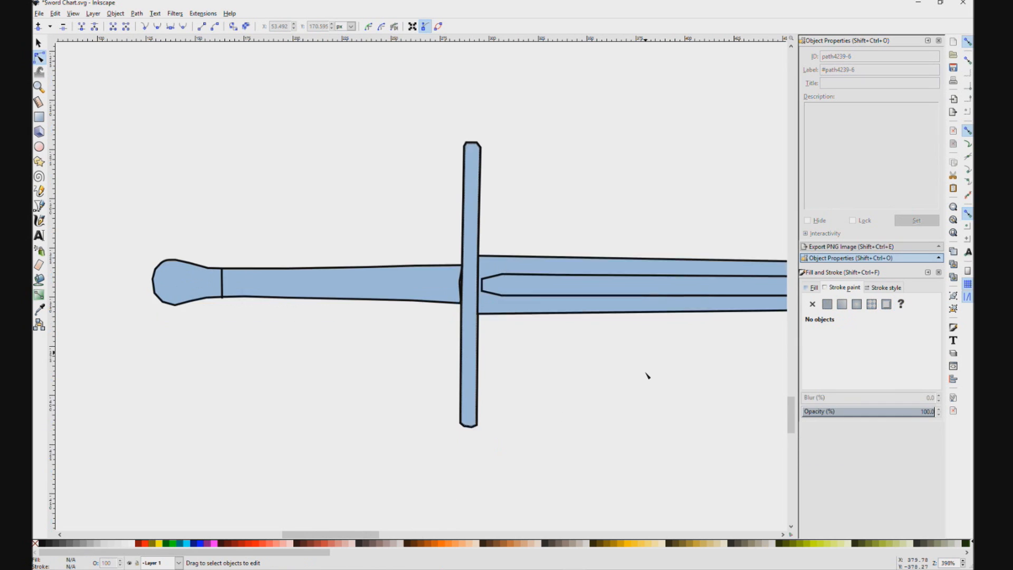
scroll(645, 363, "down", 1)
left_click_drag(538, 137, 583, 176)
left_click(518, 131)
left_click_drag(515, 129, 625, 207)
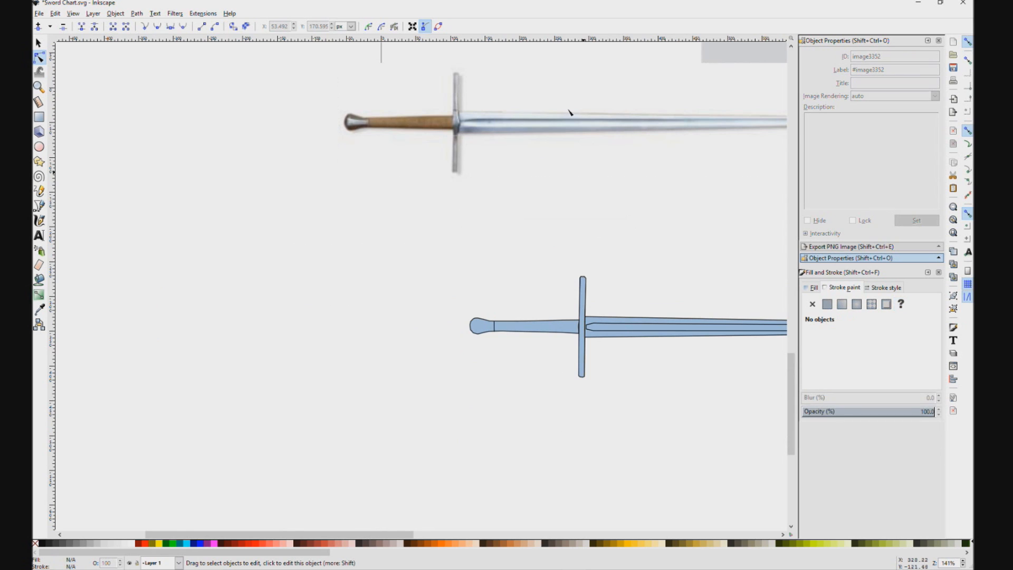
Step: Move the sword photo to just above the finished vector sword and slide the grey background rectangle back onto the page
left_click(398, 121)
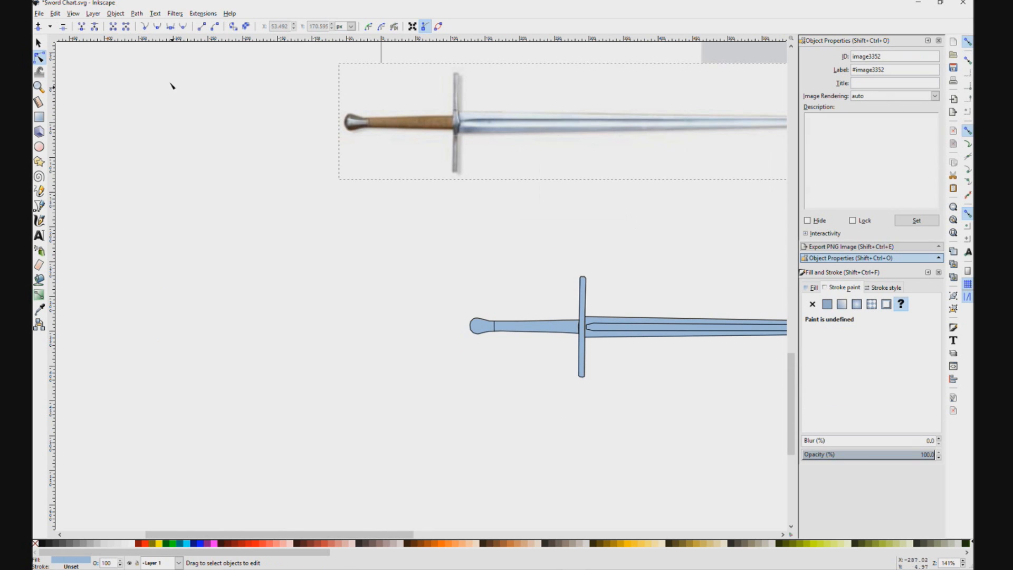
left_click(39, 43)
mouse_move(398, 125)
left_mouse_down()
mouse_move(599, 184)
mouse_move(527, 208)
mouse_move(521, 220)
mouse_move(532, 219)
left_mouse_up()
scroll(603, 190, "down", 4)
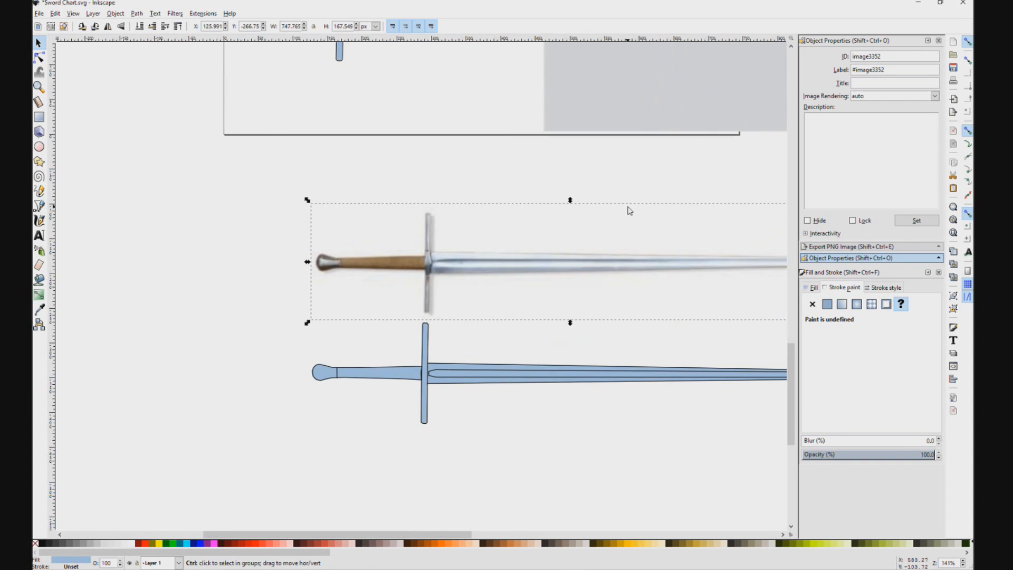
left_click_drag(659, 150, 184, 304)
Step: Examine the sword outline and markers in the reference diagram and compare them with the chart on the page
scroll(468, 287, "up", 5)
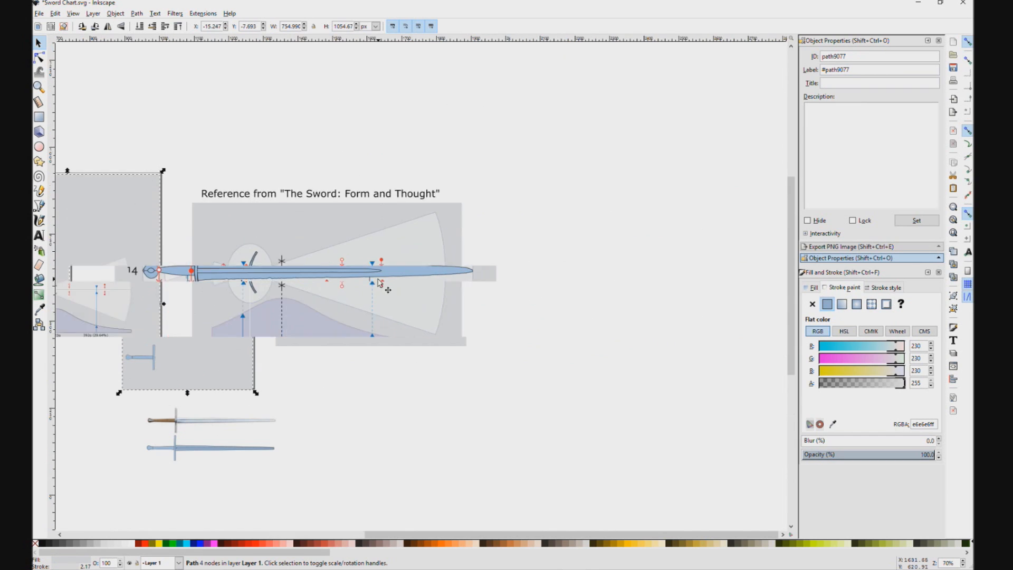
scroll(505, 260, "up", 2)
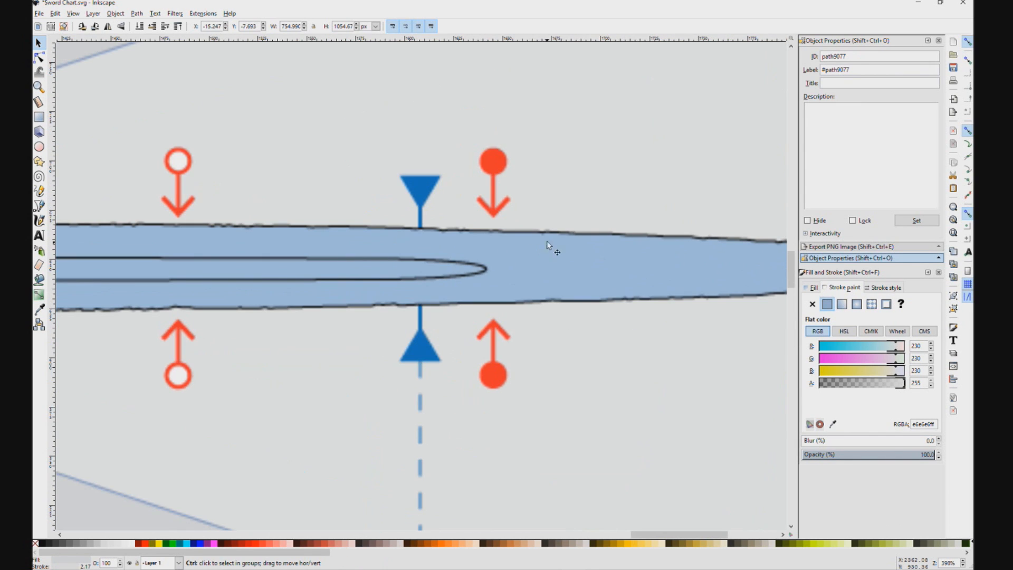
left_click_drag(335, 238, 601, 221)
left_click_drag(334, 305, 535, 294)
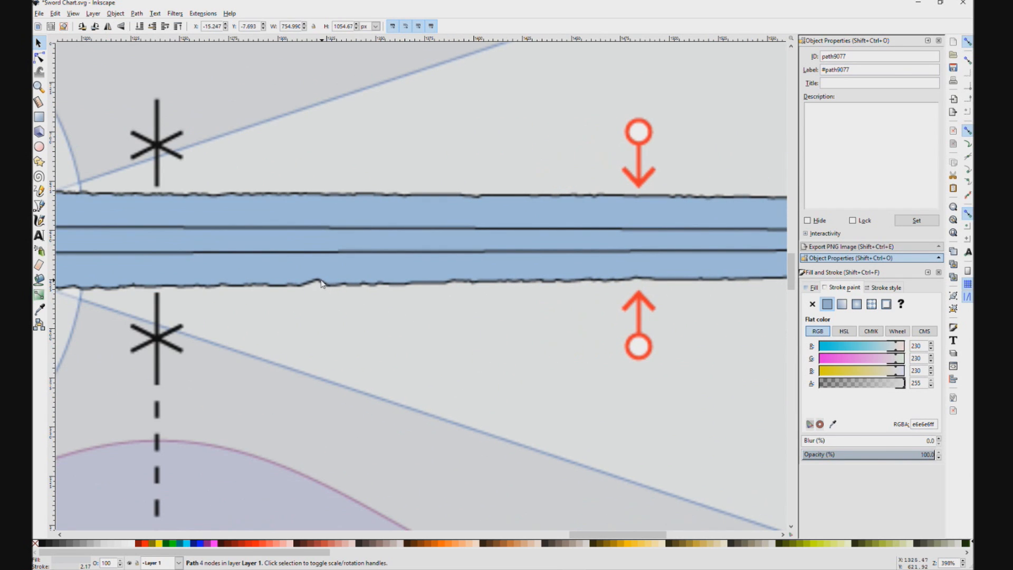
left_click_drag(270, 292, 385, 292)
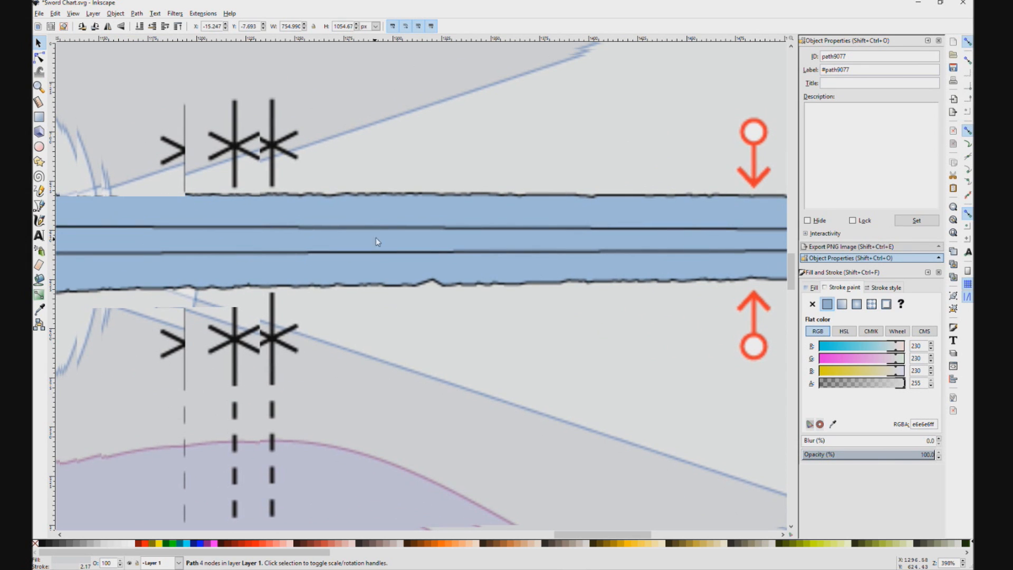
scroll(433, 337, "down", 2, "ctrl")
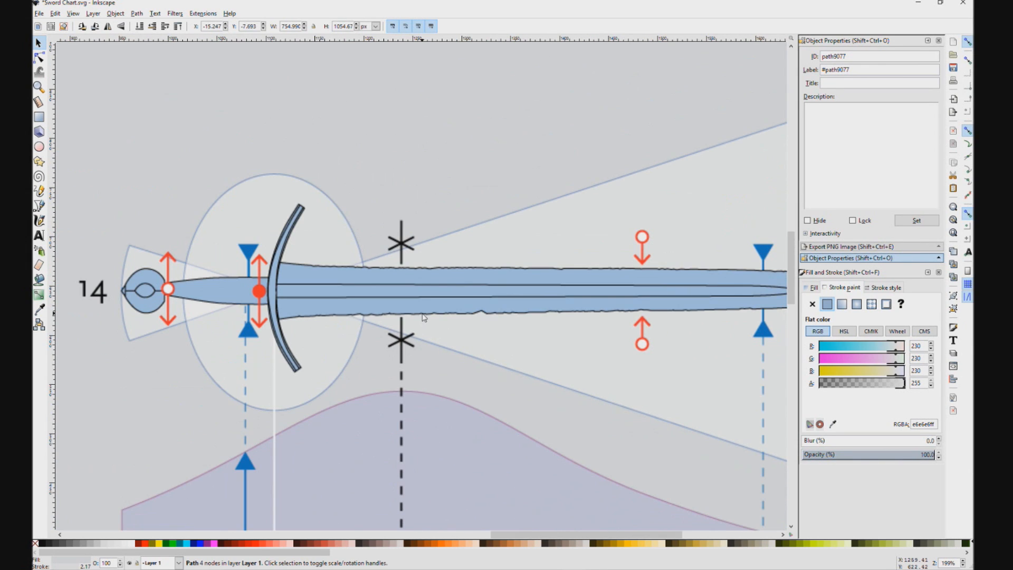
scroll(488, 128, "down", 2, "ctrl")
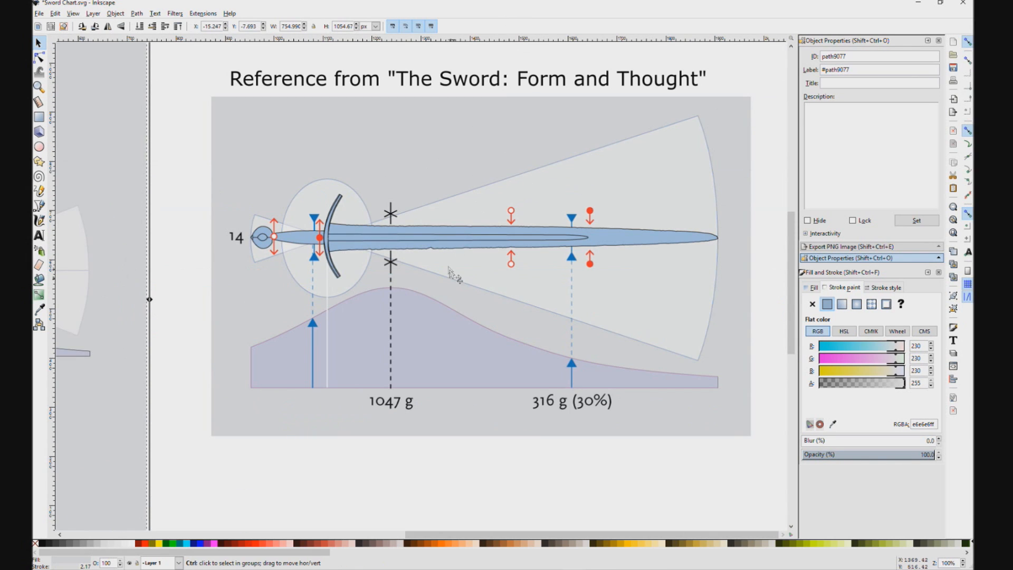
scroll(446, 283, "down", 1, "ctrl")
left_click_drag(351, 277, 478, 268)
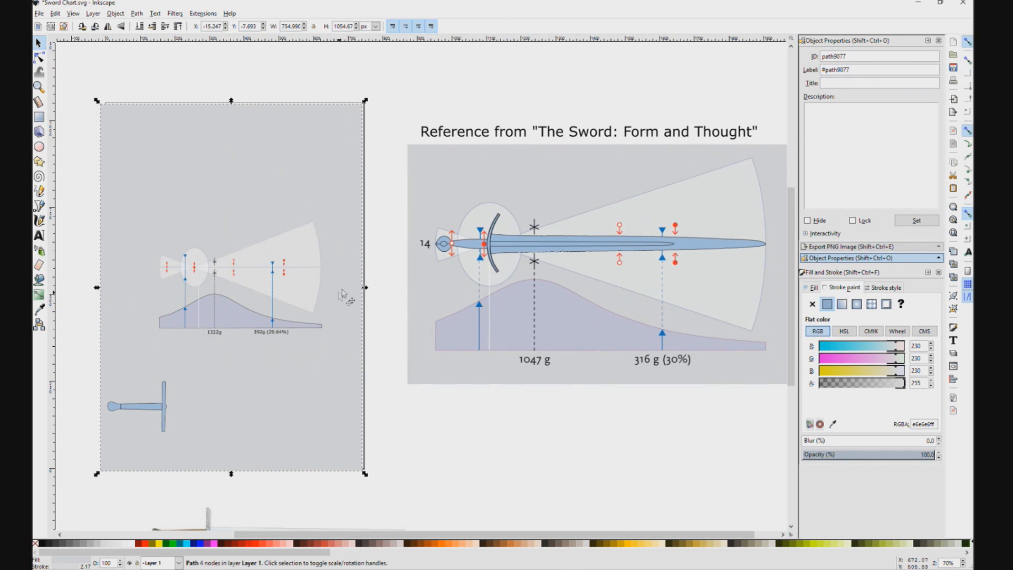
left_click_drag(342, 289, 494, 247)
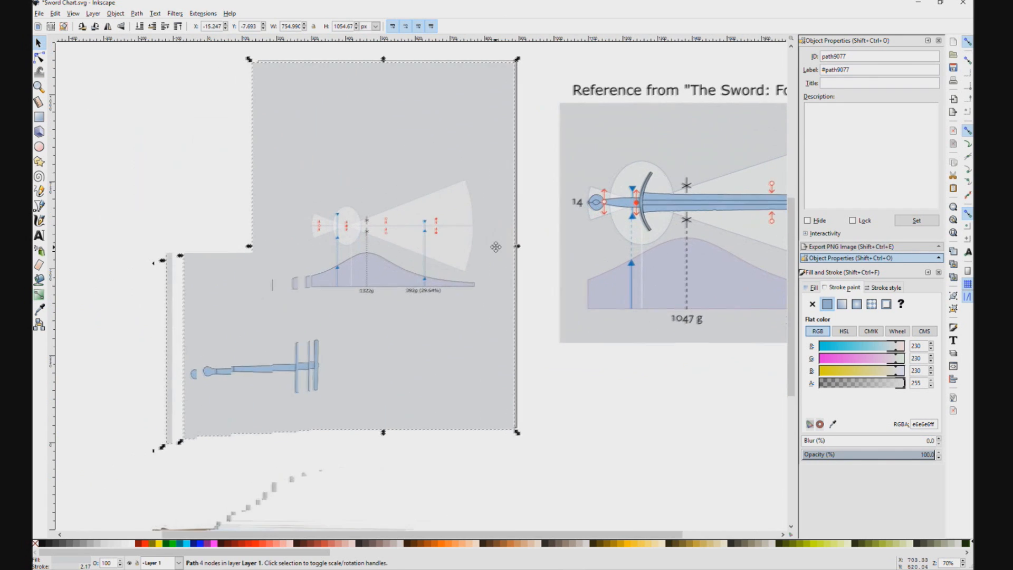
Step: Delete the partial traced sword on the page, including the grip, pommel and crossguard outlines and fills
left_click(285, 368)
key("Delete")
left_click(271, 367)
key("Delete")
left_click(285, 367)
key("Delete")
left_click(270, 367)
key("Delete")
left_click(318, 366)
key("Delete")
Step: Move the finished vector sword group up onto the grey background, directly below the dynamics chart
scroll(446, 418, "down", 5)
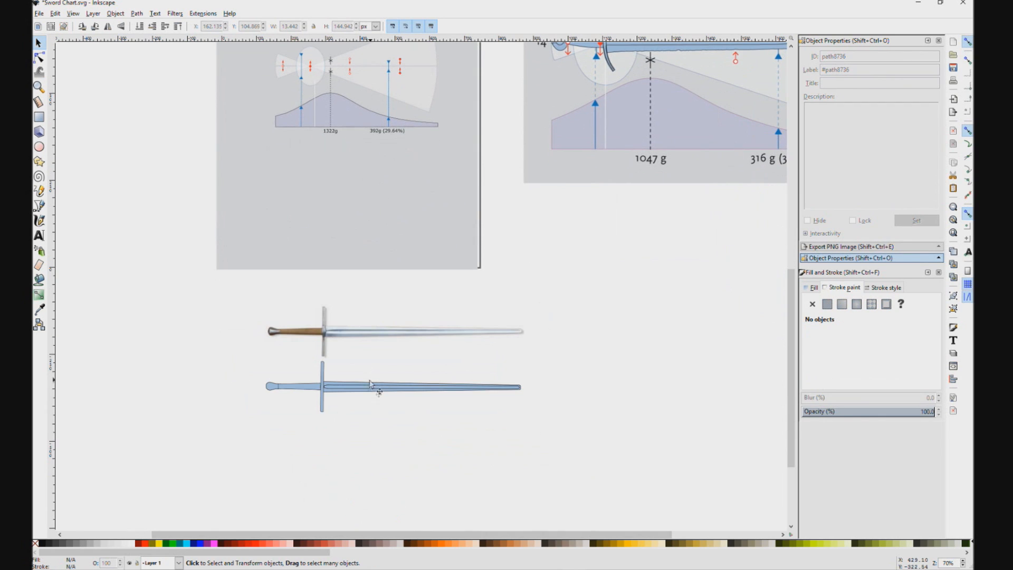
left_click(371, 383)
left_click_drag(311, 396, 285, 188)
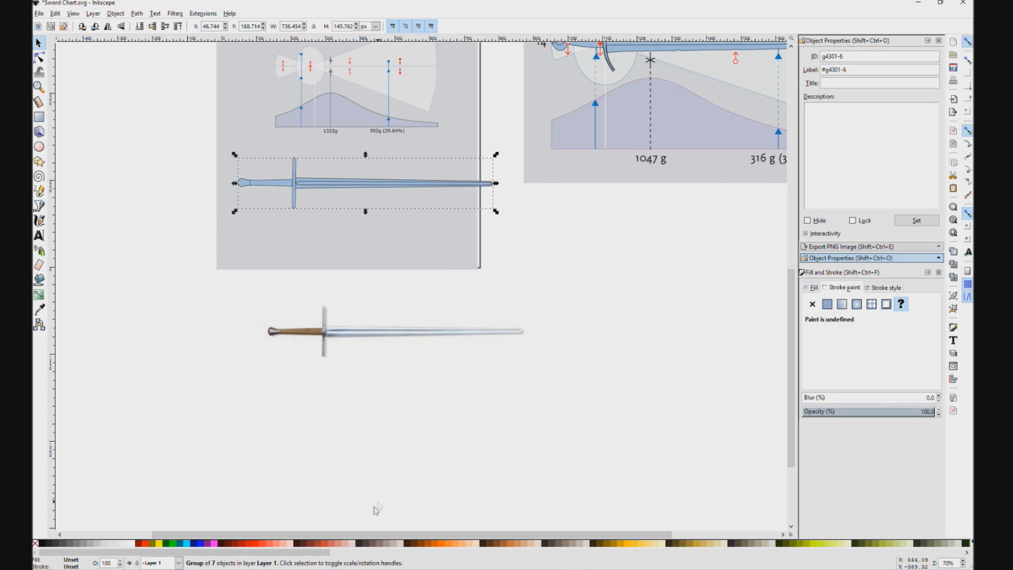
Step: Bring the original dynamics drawing into the document, placing it beside the page beneath the reference diagram
left_click(285, 569)
mouse_move(576, 301)
left_mouse_down()
mouse_move(425, 290)
mouse_move(631, 293)
left_mouse_up()
scroll(447, 229, "up", 5)
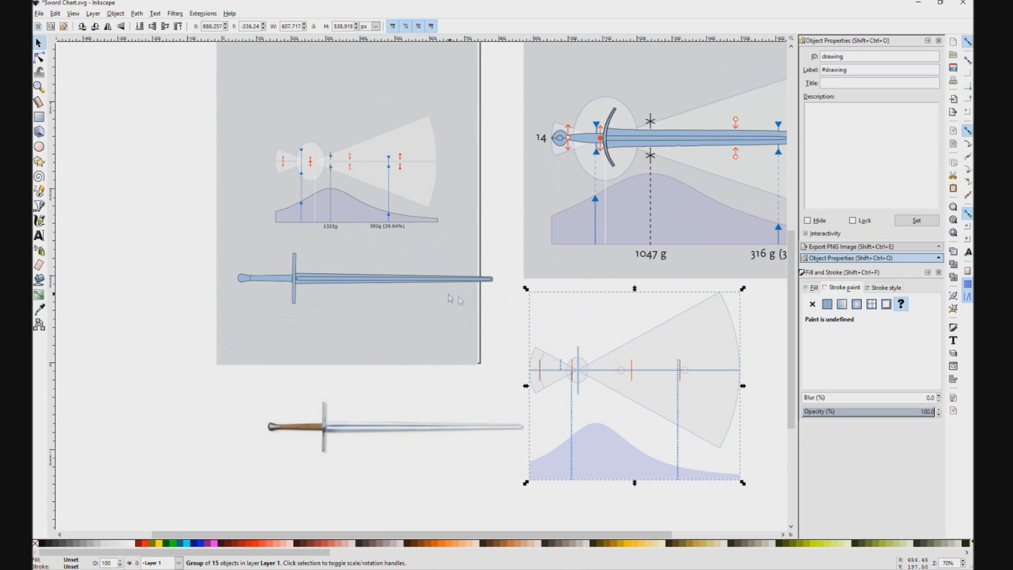
Step: Overlay the imported dynamics drawing on the page's chart, positioning it at about X 95 px, Y 274 px
mouse_move(666, 370)
left_mouse_down()
mouse_move(445, 261)
mouse_move(338, 100)
mouse_move(334, 68)
left_mouse_up()
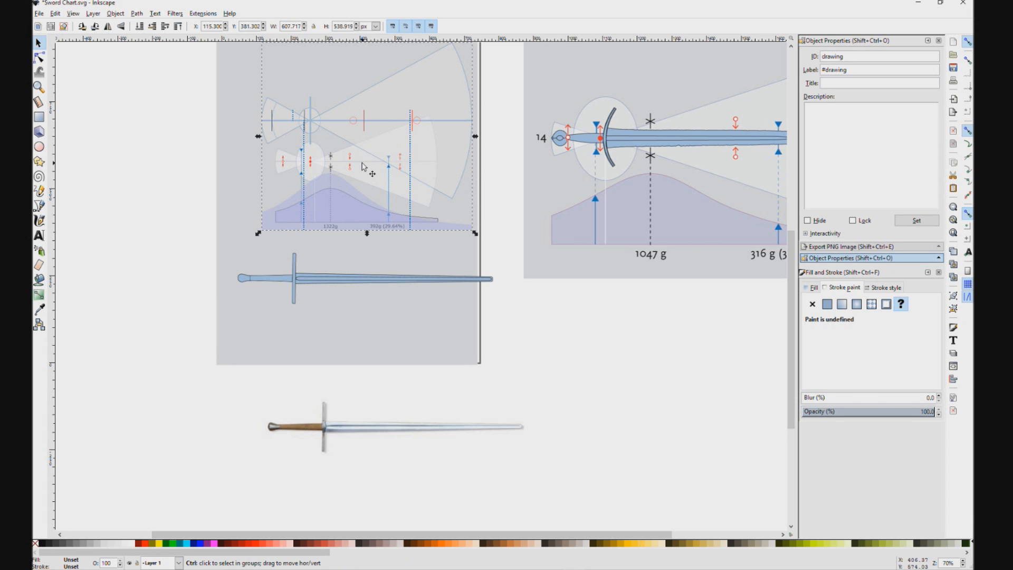
scroll(362, 163, "up", 3)
left_click_drag(461, 243, 701, 288)
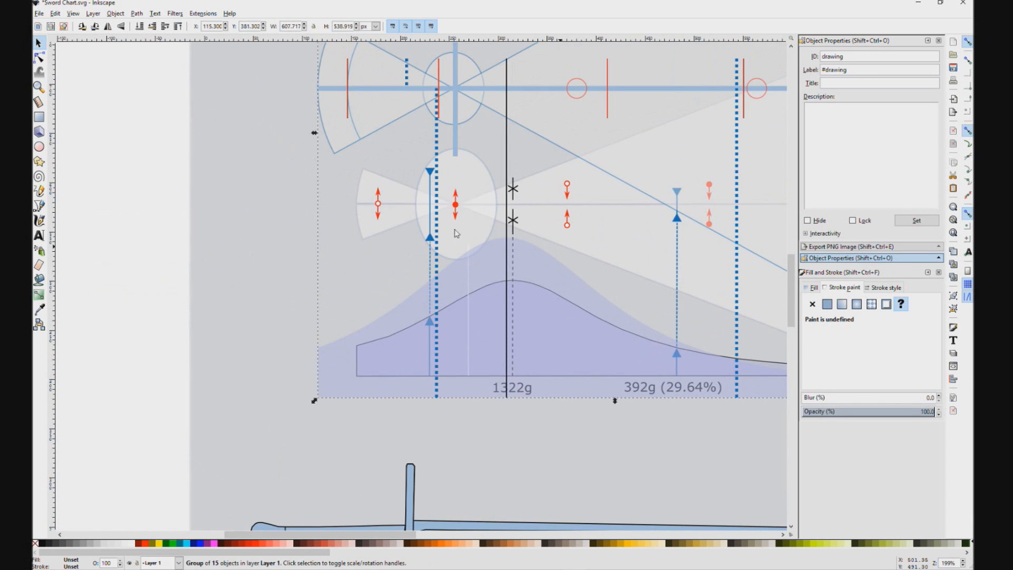
mouse_move(524, 255)
left_mouse_down()
mouse_move(583, 283)
mouse_move(140, 279)
mouse_move(521, 279)
mouse_move(554, 264)
mouse_move(477, 293)
mouse_move(477, 251)
left_mouse_up()
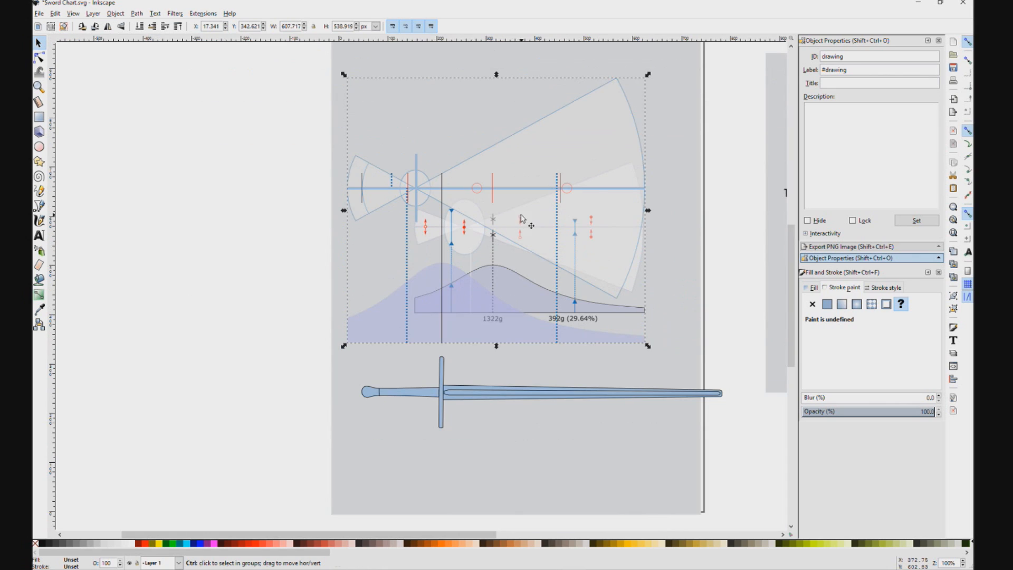
left_click_drag(550, 139, 579, 154)
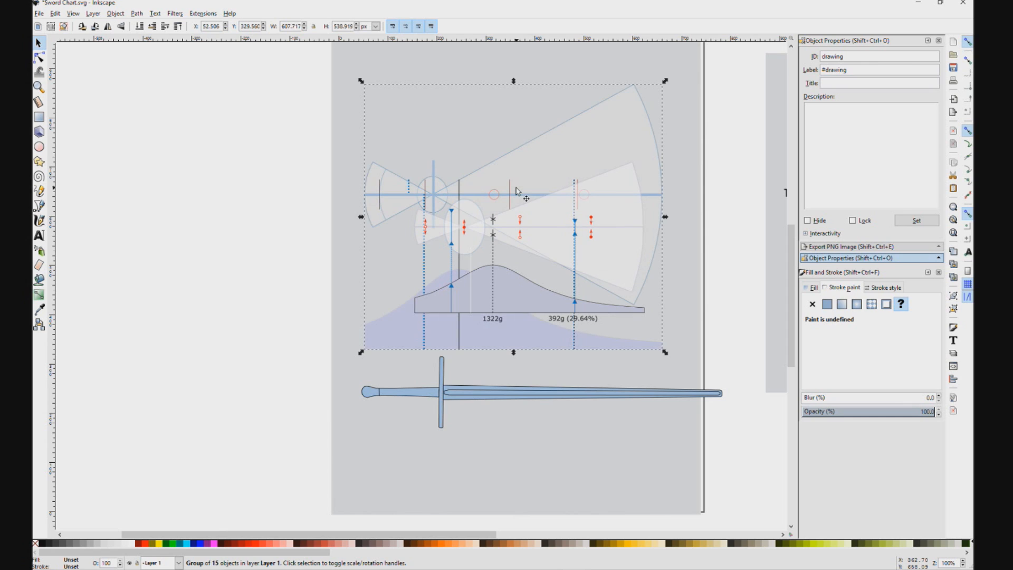
left_click_drag(515, 171, 487, 222)
scroll(487, 221, "up", 1)
left_click(653, 180, "ctrl")
left_click_drag(736, 141, 722, 136)
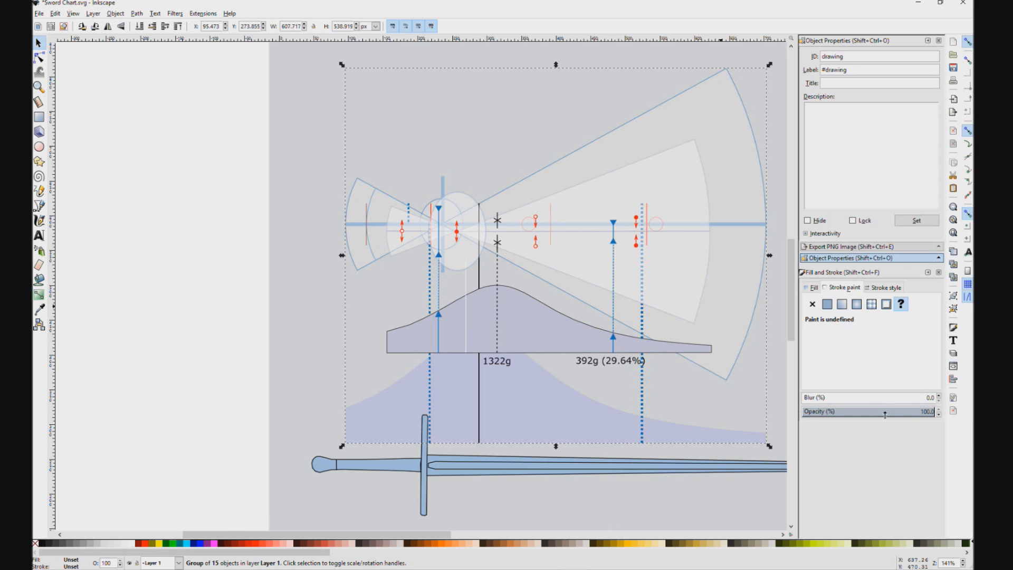
Step: Lower the overlaid dynamics drawing's opacity to 15.6% and raise the opacity of the chart's ellipse to 100%
left_click(855, 412)
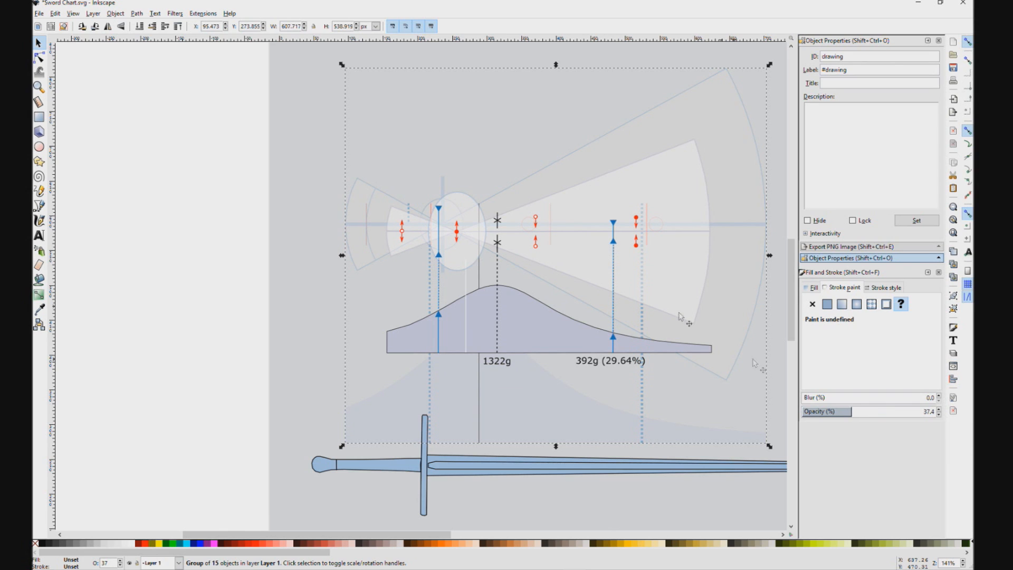
scroll(429, 215, "up", 2)
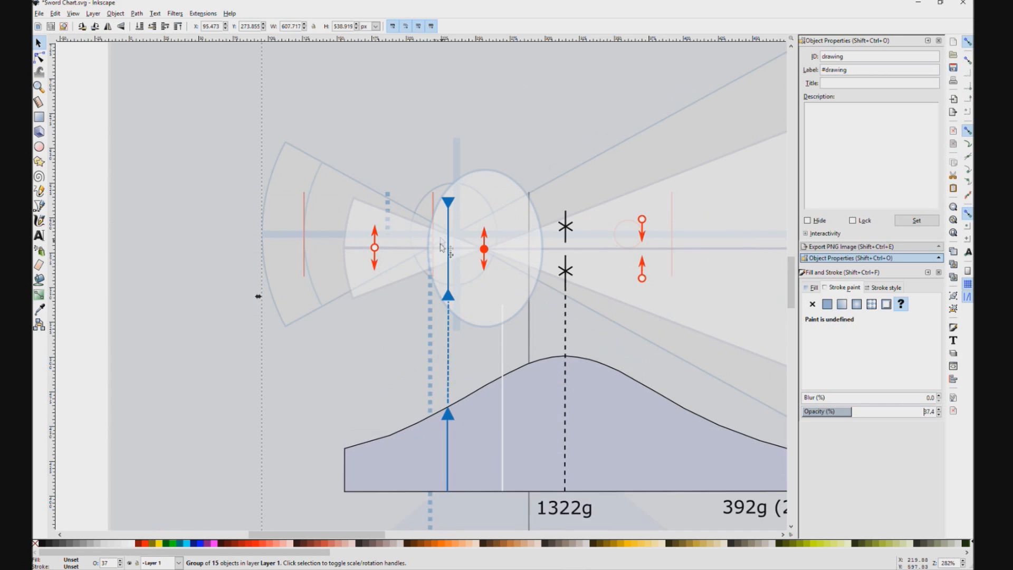
left_click(823, 413)
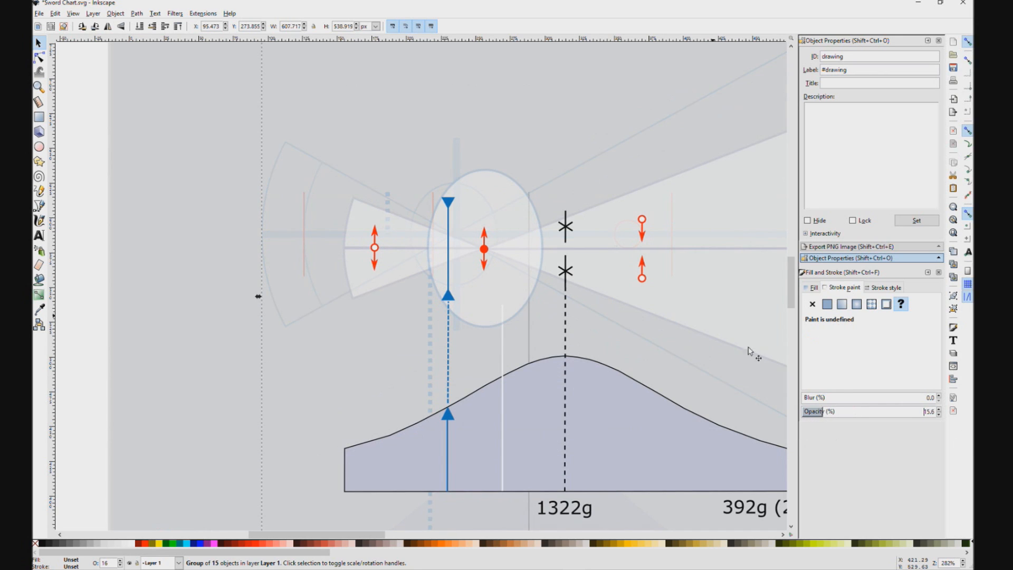
left_click(500, 219)
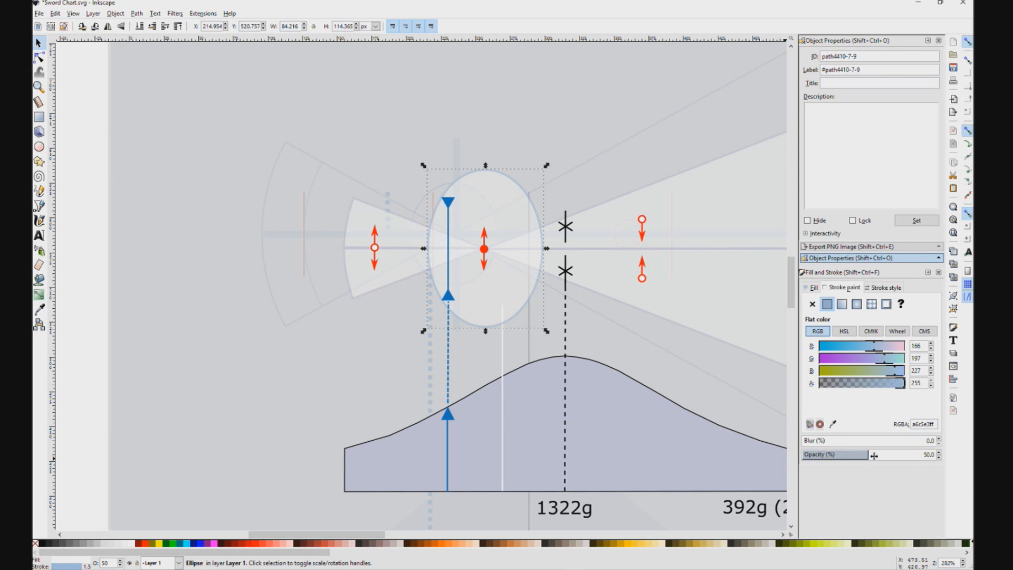
left_click_drag(902, 455, 935, 454)
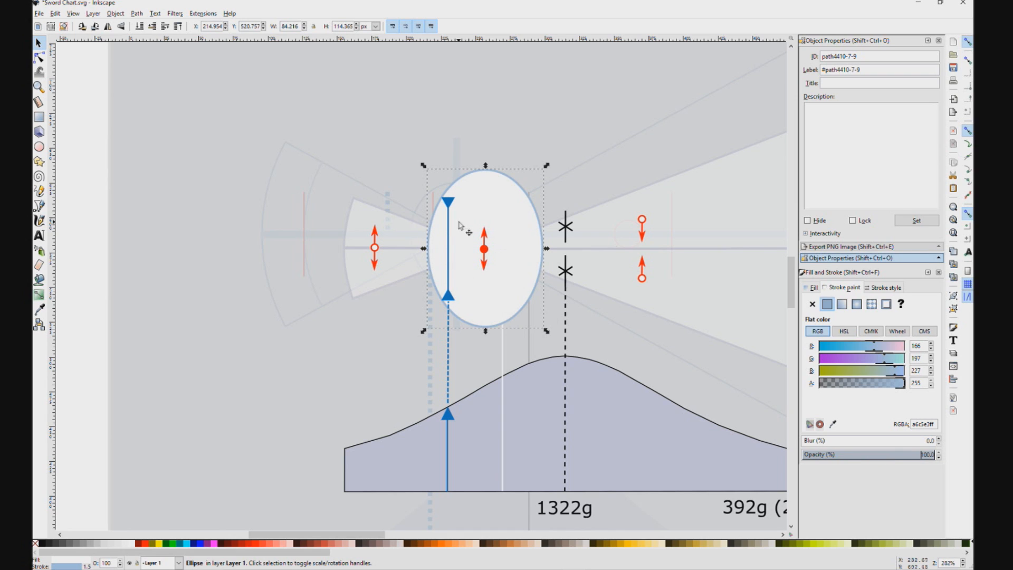
Step: Undo the ellipse's opacity change and raise the overlaid dynamics drawing's opacity to 71.5%
key("ctrl+z")
left_click(629, 155)
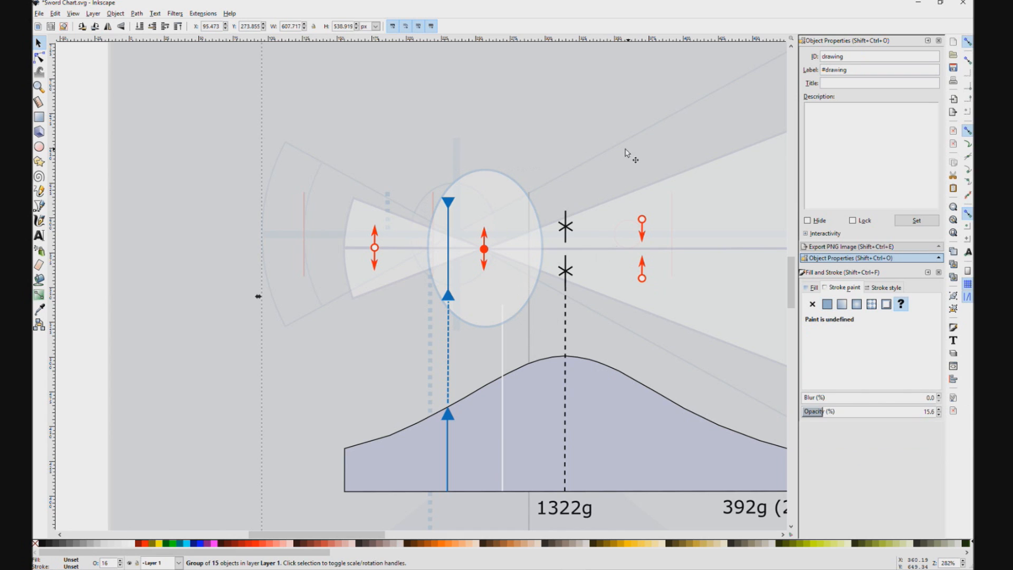
left_click_drag(824, 412, 874, 412)
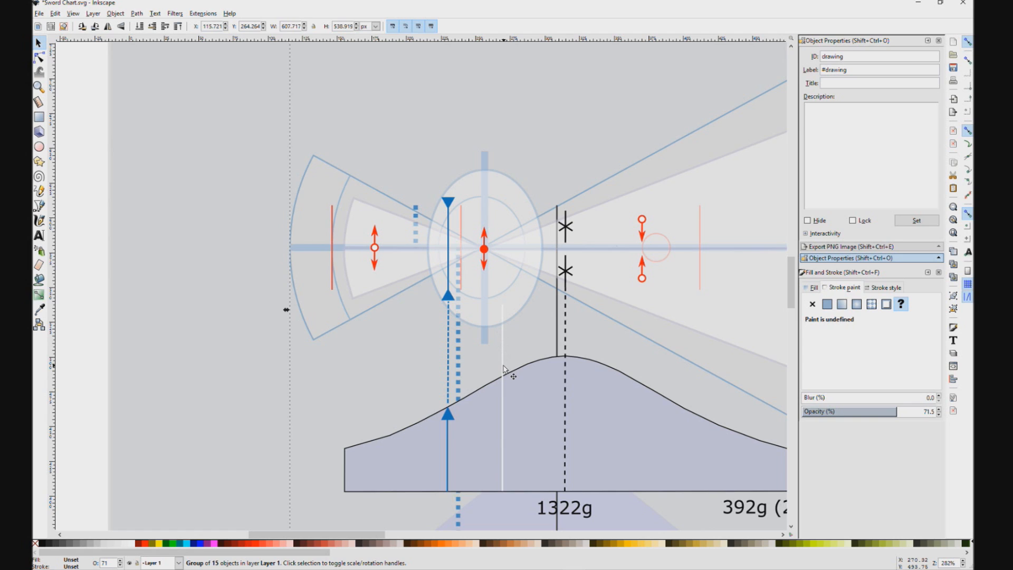
Step: Shift the overlaid dynamics drawing to about X 128.5 px, Y 263.2 px over the chart
left_click(357, 303, "ctrl")
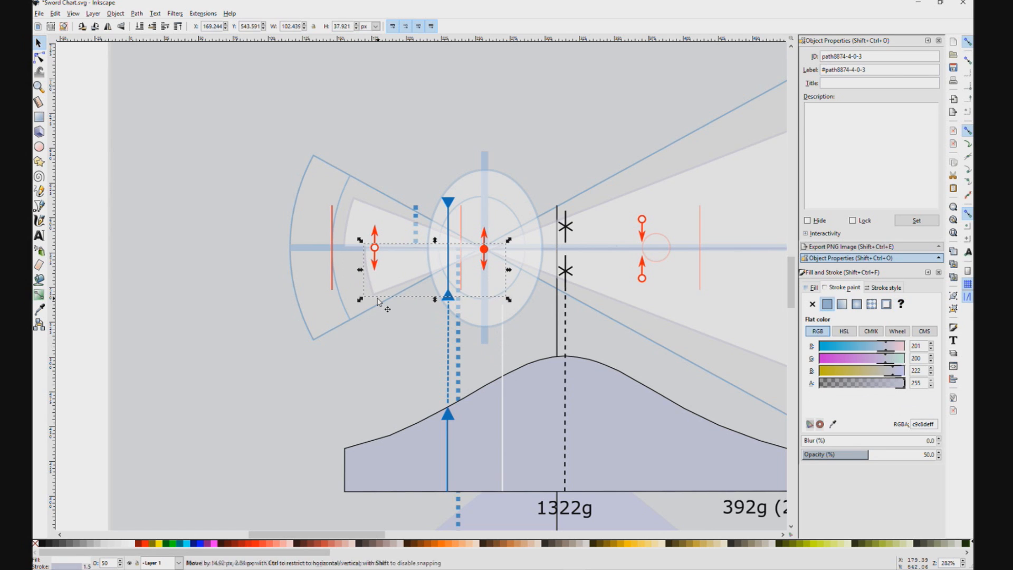
key("ctrl+z")
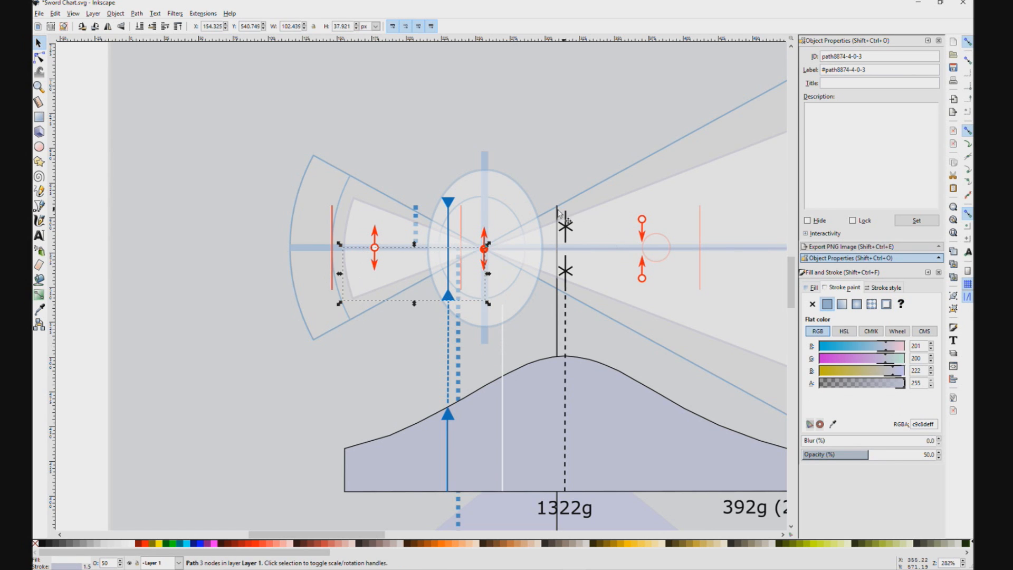
mouse_move(312, 186)
left_mouse_down()
mouse_move(324, 154)
mouse_move(338, 191)
mouse_move(330, 186)
left_mouse_up()
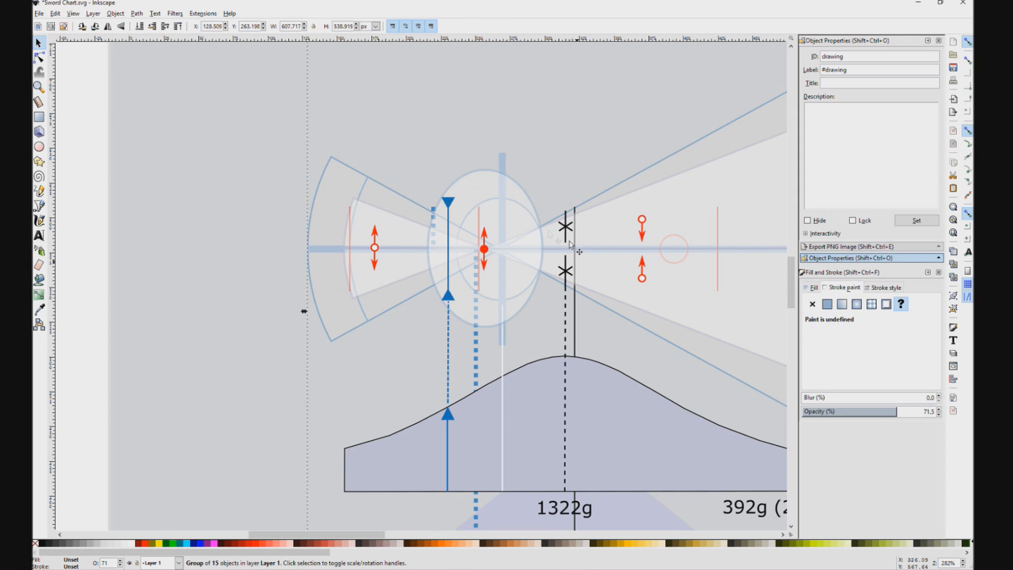
Step: Reduce the chart ellipse's height and width to follow the overlaid drawing's smaller ellipse
left_click(474, 201)
left_click_drag(485, 166, 485, 194)
left_click_drag(486, 331, 486, 306)
left_click_drag(424, 250, 438, 251)
Step: Move the chart's ellipse and cone halves together so the cones' shared apex sits on the overlaid drawing's centre
left_click(331, 211)
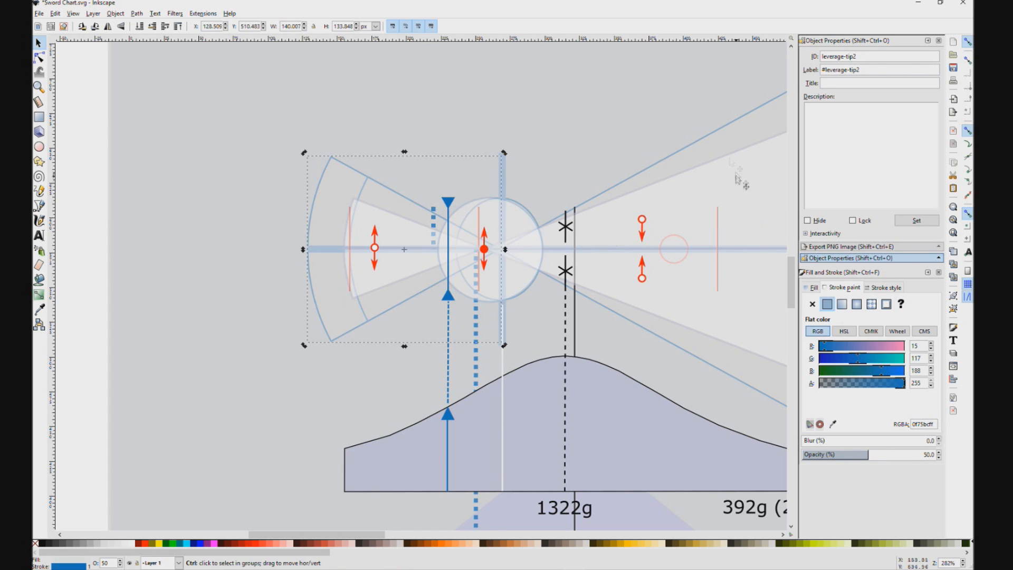
scroll(466, 249, "down", 2)
left_click(660, 206)
left_click(622, 279)
left_click(420, 260)
left_click(446, 241)
left_click(429, 256, "shift")
left_click(484, 256, "shift")
left_click(628, 225, "shift")
left_click(664, 284, "shift")
scroll(493, 240, "up", 3)
left_click_drag(493, 245, 513, 236)
left_click(515, 232)
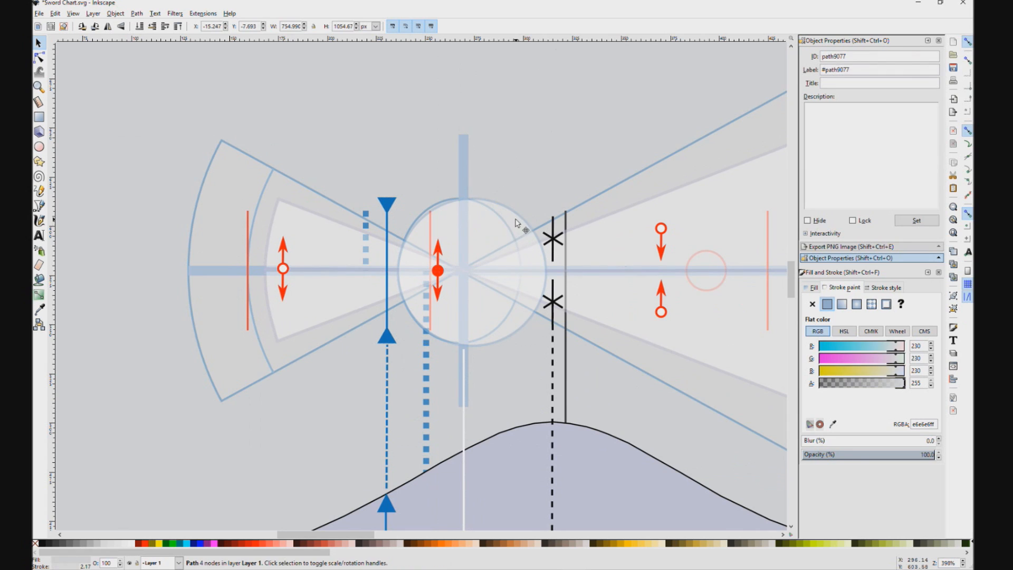
Step: Narrow the ellipse to the overlaid outline and enlarge both left cone halves to the overlaid cone's outer corners
left_click(521, 317)
left_click_drag(550, 351, 524, 347)
left_click(277, 224)
left_click_drag(260, 194, 199, 134)
left_click(312, 281)
left_click_drag(260, 347, 199, 407)
Step: Resize the upper and lower halves of the large right cone to the overlaid cone's outer corners
left_click(680, 200)
left_click_drag(584, 189, 113, 274)
left_click(674, 126)
scroll(731, 103, "down", 2)
left_click_drag(742, 109, 671, 75)
left_click(581, 178)
left_click(580, 415)
left_click_drag(602, 430, 671, 517)
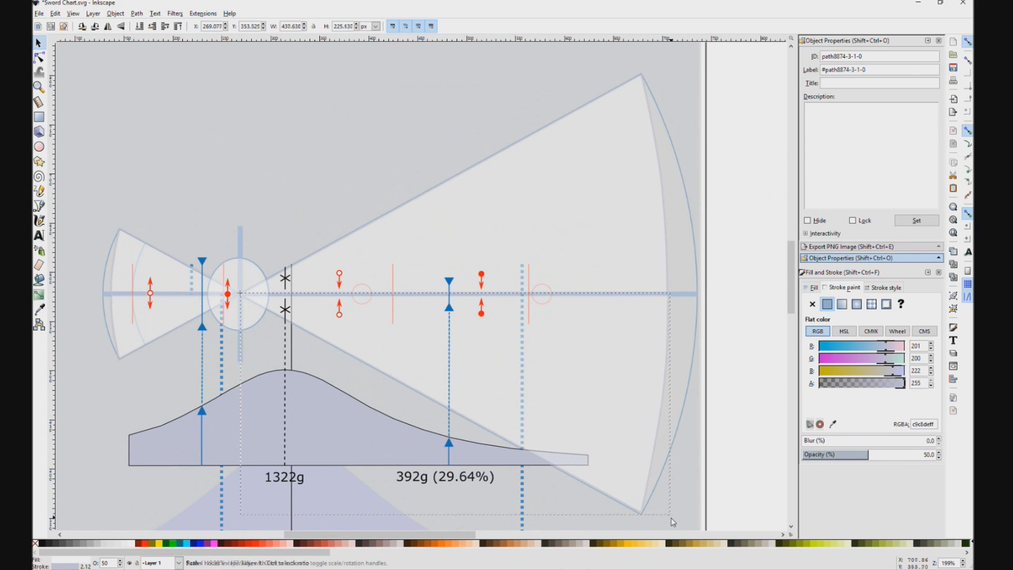
Step: Adjust the nodes of both right cone halves so their outer arc follows the overlaid drawing's arc
left_click(39, 57)
left_click(658, 175)
double_click(662, 184)
left_click_drag(668, 294, 698, 294)
left_click_drag(662, 184, 683, 175)
left_click_drag(683, 220, 691, 221)
left_click(672, 317)
left_click_drag(681, 295, 697, 296)
left_click_drag(663, 397, 685, 401)
left_click(643, 513)
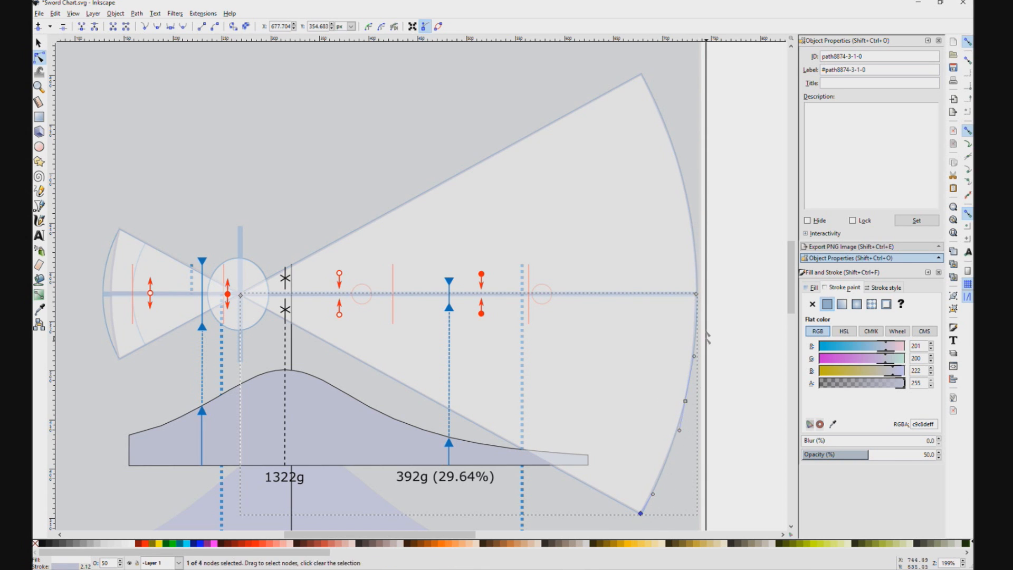
Step: Adjust the nodes and handles of both left cone halves so their outer arc follows the overlaid arc
left_click(147, 273)
scroll(106, 288, "up", 4)
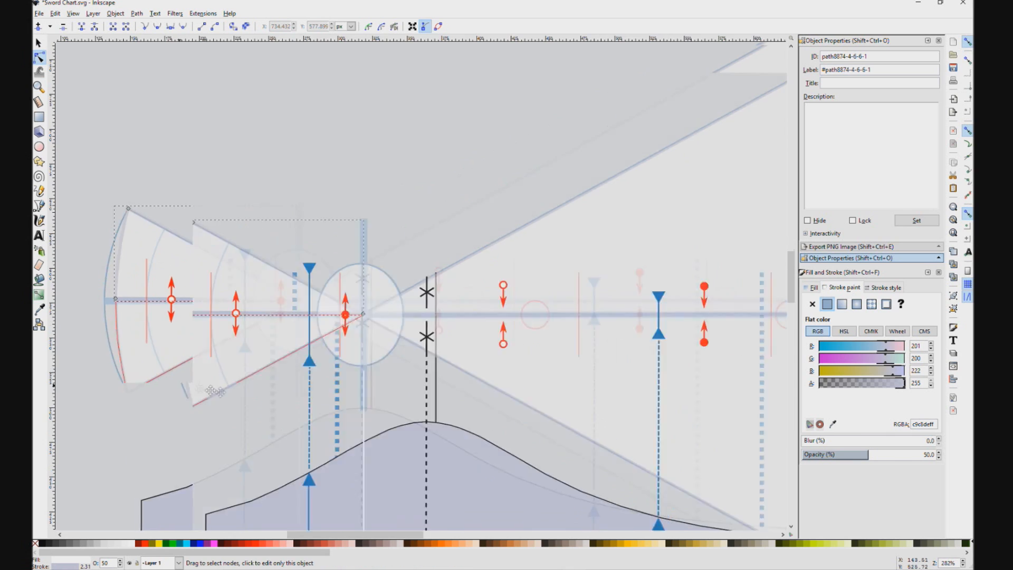
left_click_drag(285, 333, 255, 334)
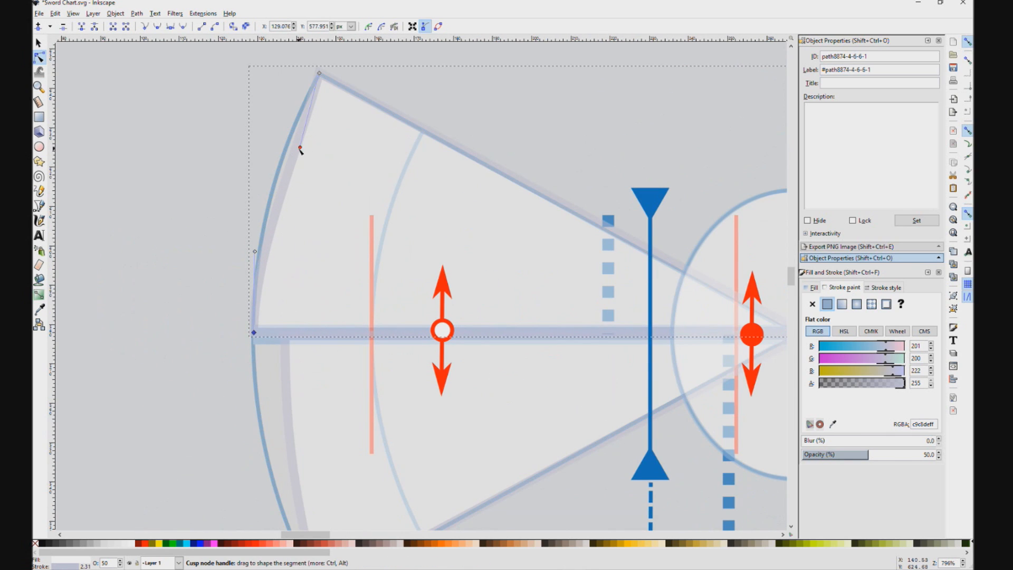
left_click_drag(300, 149, 278, 148)
left_click(286, 348)
left_click_drag(285, 336, 254, 338)
left_click_drag(370, 392, 365, 284)
left_click_drag(291, 383, 272, 390)
left_click_drag(699, 301, 625, 339)
scroll(568, 352, "down", 1)
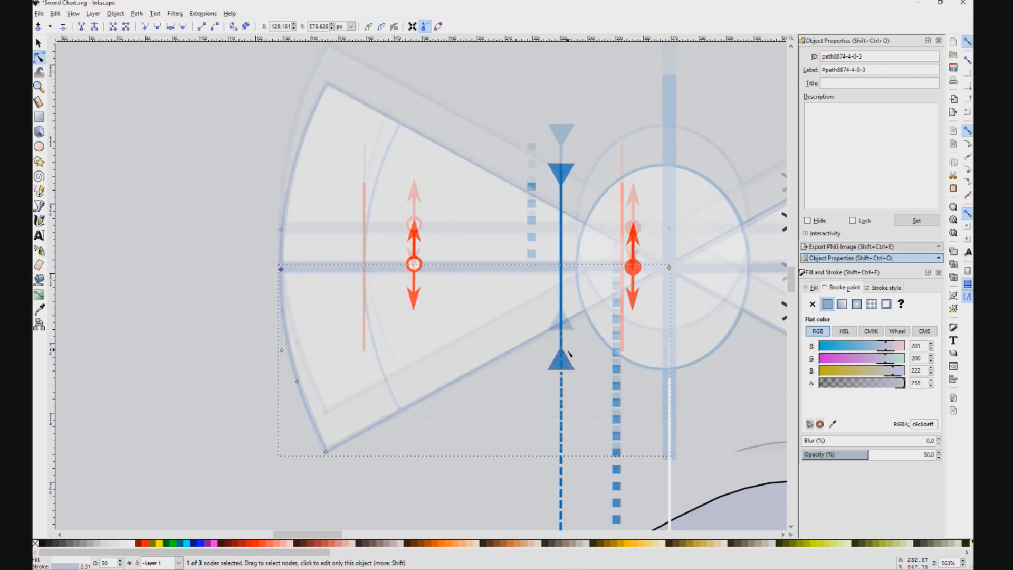
Step: Move the outlined mass distribution curve down onto the overlaid drawing's curve, aligning the left edge and baseline
scroll(569, 353, "down", 1)
key("s")
left_click(561, 301)
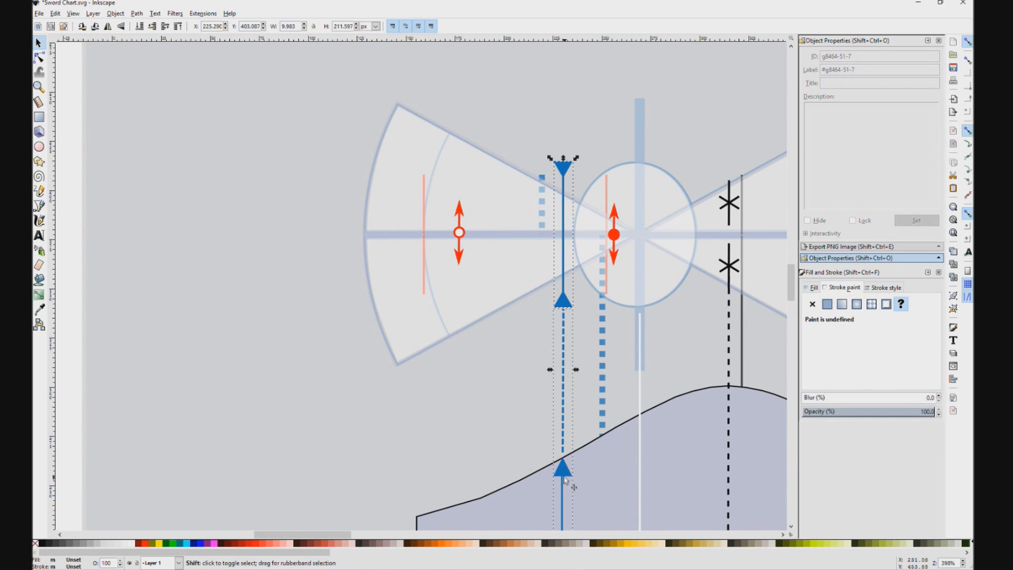
scroll(565, 481, "down", 3)
scroll(589, 316, "up", 1)
left_click(589, 309)
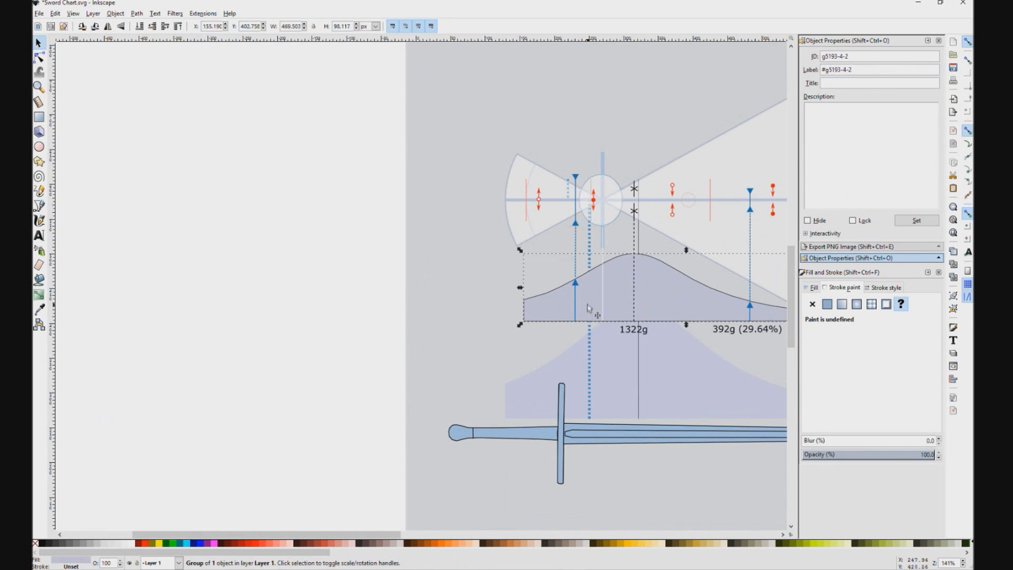
scroll(657, 312, "down", 2)
left_click_drag(701, 328, 603, 347)
scroll(574, 359, "up", 4)
left_click_drag(546, 412, 517, 526)
left_click_drag(557, 334, 556, 341)
Step: Edit the mass curve's nodes to raise its peak to the overlaid curve's height
left_click(39, 58)
left_click(448, 343)
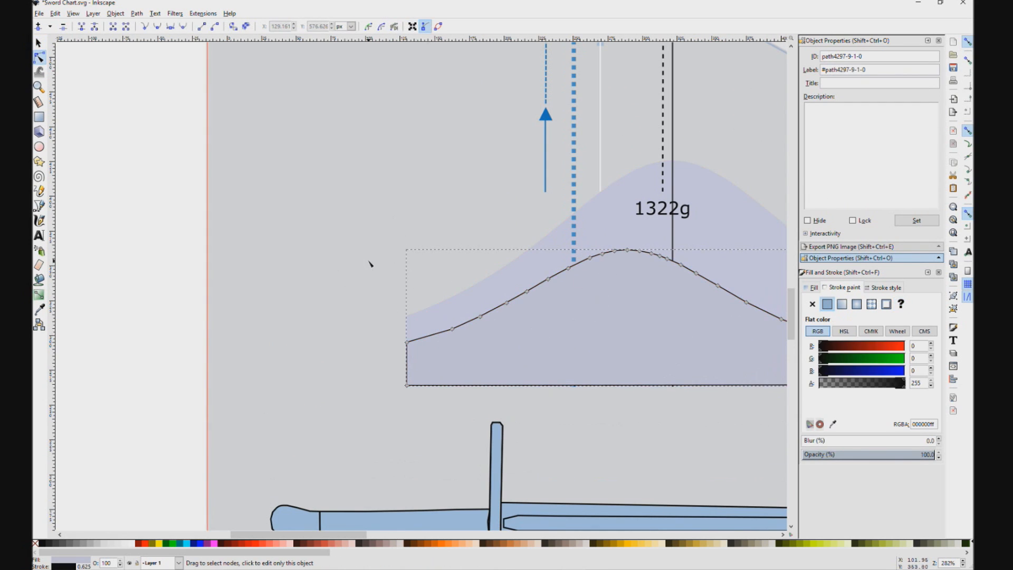
left_click_drag(369, 261, 329, 261)
left_click_drag(418, 311, 176, 238)
left_click_drag(106, 152, 781, 305)
left_click_drag(346, 178, 346, 152)
left_click(180, 170)
left_click_drag(531, 224, 539, 255)
left_click(533, 255)
Step: Move the nodes on the mass curve's right slope outward onto the overlaid curve
left_click_drag(299, 141, 427, 183)
left_click_drag(346, 152, 389, 90)
left_click_drag(437, 188, 484, 137)
left_click_drag(466, 204, 507, 156)
left_click_drag(500, 222, 532, 175)
left_click_drag(541, 236, 566, 200)
left_click_drag(580, 248, 601, 221)
left_click_drag(621, 256, 634, 235)
left_click_drag(776, 274, 524, 253)
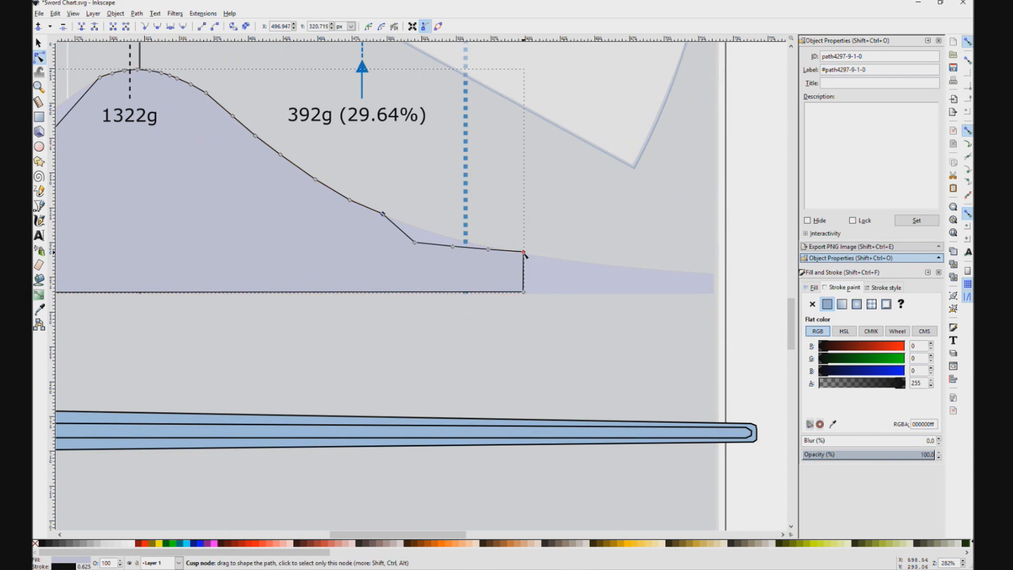
Step: Extend the mass curve's right end to the overlaid shape's end and fit the neighbouring nodes to its tail
left_click_drag(523, 293, 534, 324)
left_click(573, 320)
key("ctrl+z")
left_click(520, 280)
left_click(524, 272)
left_click_drag(524, 253, 713, 275)
left_click(714, 254)
left_click_drag(488, 249, 564, 261)
left_click_drag(453, 246, 478, 246)
left_click_drag(416, 242, 423, 230)
Step: Move the nodes on the mass curve's left slope up onto the overlaid curve
left_click_drag(80, 238, 388, 239)
left_click_drag(345, 150, 337, 136)
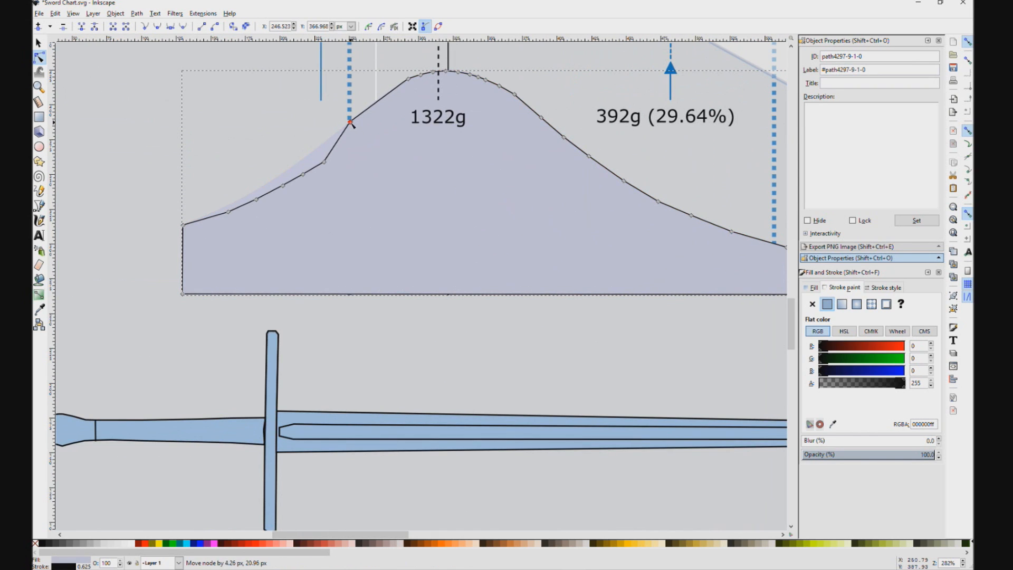
scroll(242, 150, "up", 3)
left_click_drag(415, 219, 380, 197)
left_click_drag(358, 250, 336, 228)
left_click_drag(283, 290, 265, 272)
left_click_drag(201, 324, 189, 313)
scroll(240, 281, "down", 3)
scroll(561, 264, "down", 3)
left_click(520, 241)
mouse_move(519, 242)
left_mouse_down()
mouse_move(521, 290)
mouse_move(520, 260)
left_mouse_up()
left_click(520, 242)
Step: Move the 1322g and 392g (29.64%) labels down below the mass curve's baseline
key("s")
scroll(542, 266, "up", 4)
scroll(522, 304, "up", 3)
left_click(515, 347)
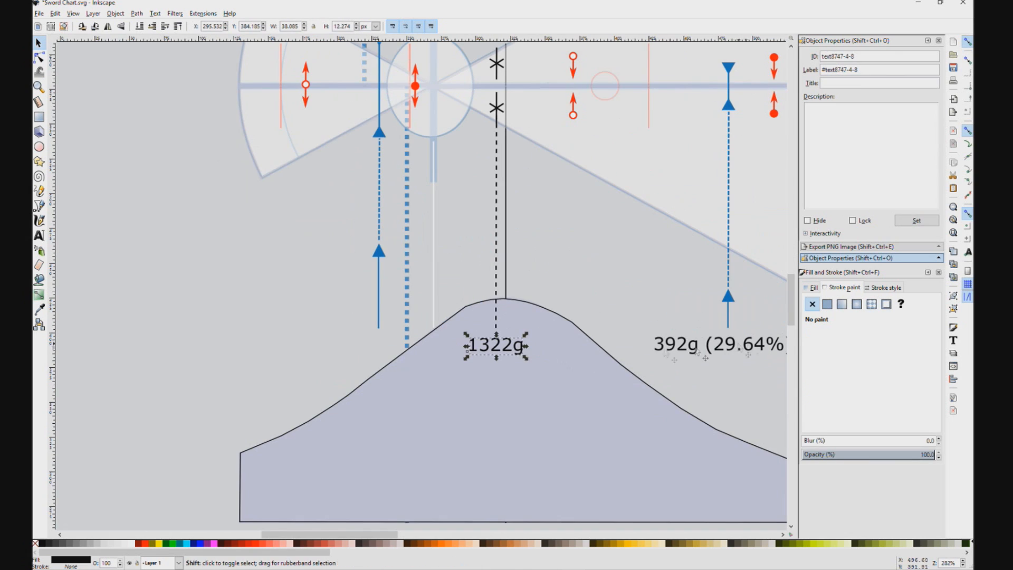
left_click(694, 349, "shift")
scroll(657, 302, "down", 4)
scroll(657, 303, "down", 2)
key("shift+Down")
key("shift+Down")
key("shift+Down")
key("shift+Down")
key("shift+Down")
key("shift+Down")
key("shift+Down")
Step: Shift the left blue arrow line horizontally onto the overlaid dotted line, at about X 214.6 px
left_click(515, 201)
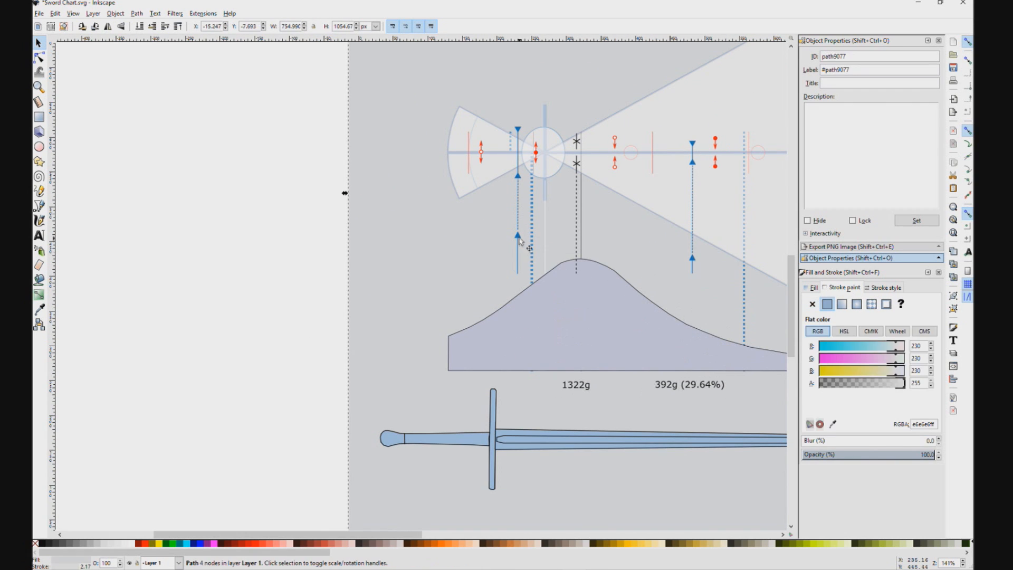
left_click(518, 200)
scroll(513, 200, "up", 2)
scroll(494, 203, "up", 3)
left_click(510, 273, "shift")
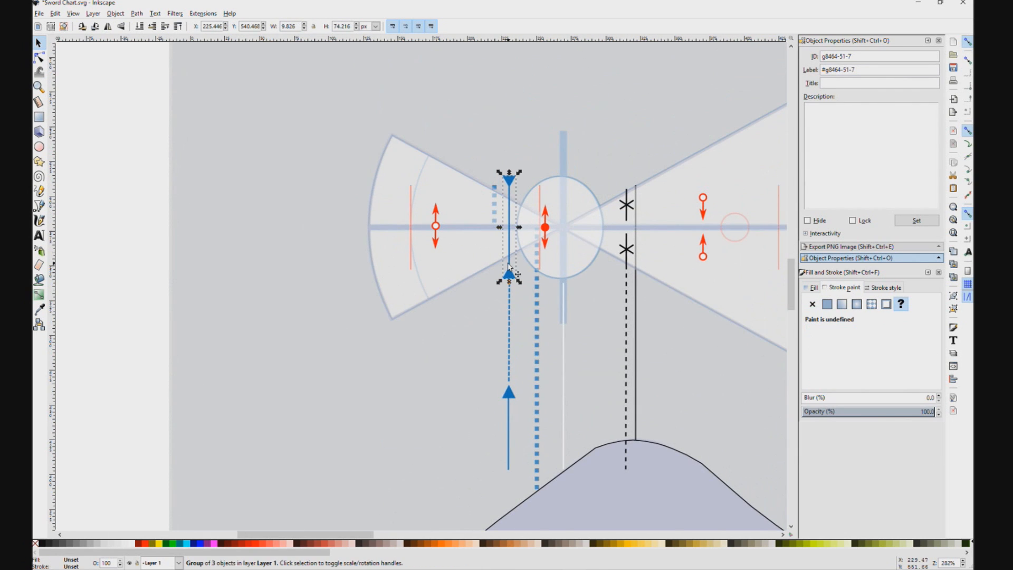
mouse_move(512, 364)
left_mouse_down()
mouse_move(484, 363)
mouse_move(495, 363)
left_mouse_up()
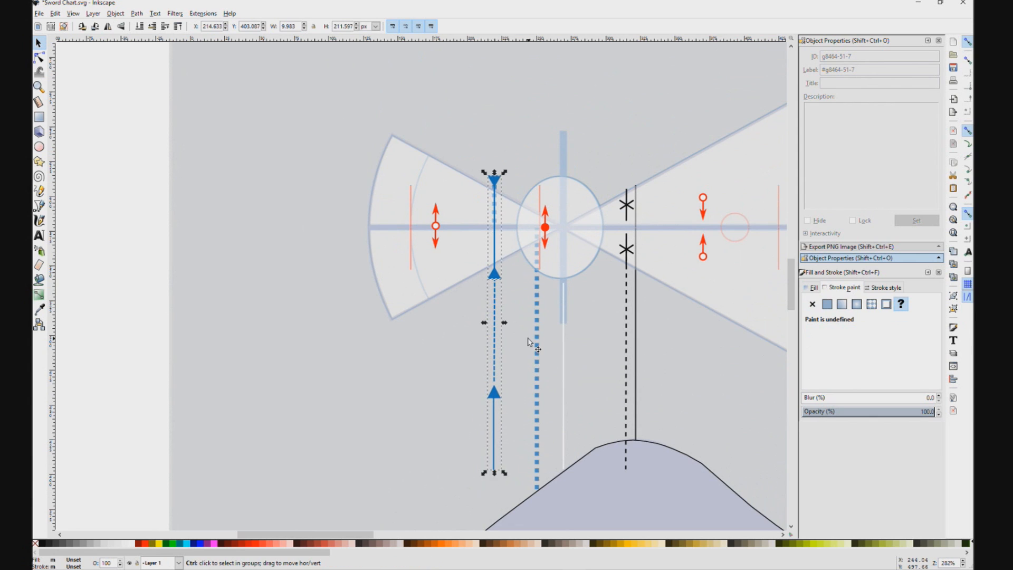
Step: Move the two black asterisk markers and their dashed line onto the overlaid drawing's solid black line
scroll(530, 343, "down", 1)
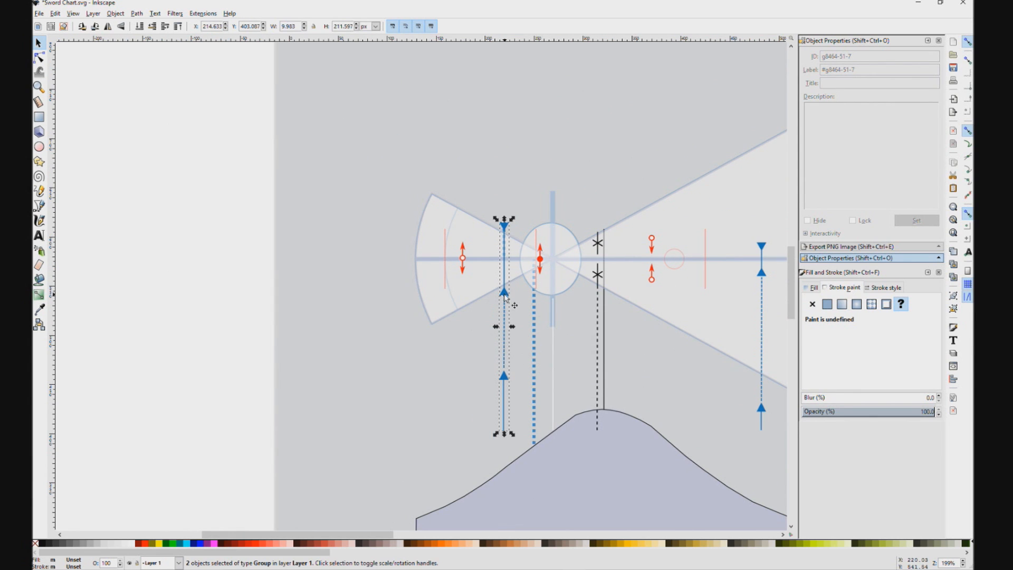
left_click_drag(629, 275, 577, 238)
left_click(546, 238)
left_click(545, 207, "shift")
left_click(546, 281, "shift")
left_click_drag(546, 280, 553, 280)
Step: Extend the black dashed line and the white vertical line down to the mass curve's baseline
left_click(551, 351)
left_click_drag(552, 398, 552, 530)
left_click(552, 239)
left_click(570, 282)
left_click(501, 312)
left_click_drag(501, 398, 504, 533)
Step: Move the two red arrow pairs on the blade side outward to their matching marks in the overlaid drawing
left_click_drag(607, 259, 492, 214)
left_click_drag(617, 218, 677, 218)
left_click_drag(491, 179, 522, 180)
Step: Move the right blue arrow line onto the overlaid dotted line and extend its lower segment to the curve's baseline
left_click(579, 207)
left_click(578, 236, "shift")
left_click_drag(579, 212, 652, 207)
key("ctrl+z")
left_click(578, 348, "shift")
left_click_drag(579, 348, 649, 340)
key("ctrl+z")
left_click(578, 358, "shift")
left_click_drag(578, 357, 652, 356)
left_click_drag(633, 344, 590, 443)
left_click(590, 299)
Step: Stretch the lower part of the left blue arrow line down to the mass curve's baseline
left_click(258, 304)
left_click_drag(266, 310, 268, 444)
left_click(589, 358)
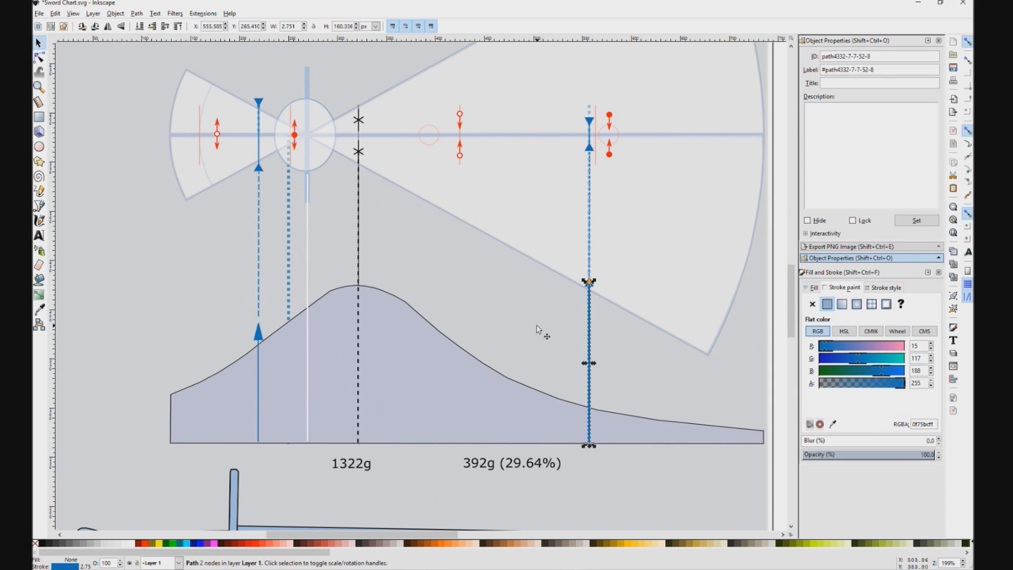
Step: Try to set the stroke width of the left blue arrow line's lower part to 0.5
left_click(536, 326)
left_click_drag(276, 283, 421, 287)
left_click(405, 333)
left_click(406, 335)
double_click(407, 338)
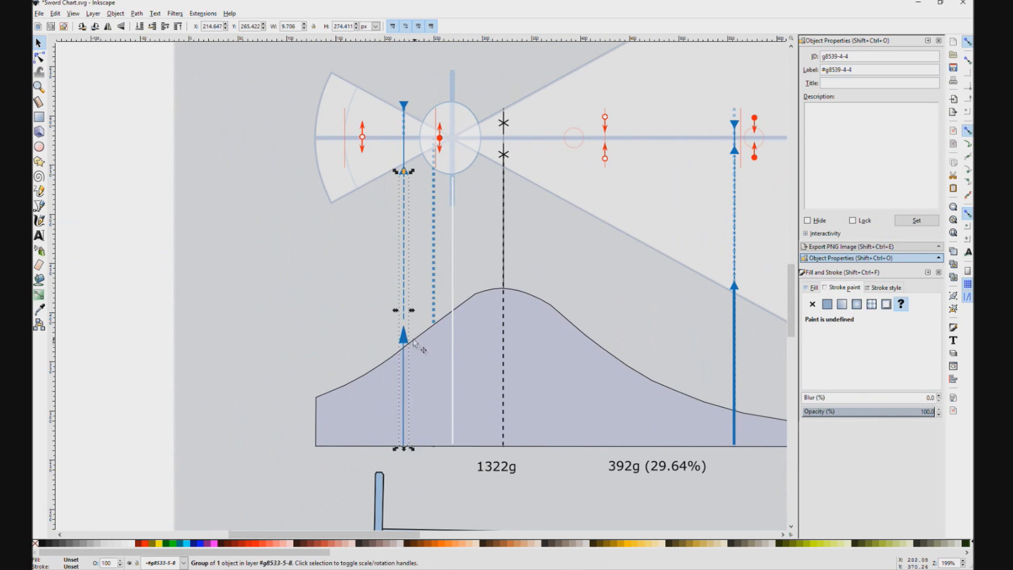
scroll(409, 343, "up", 3)
double_click(384, 330)
double_click(384, 330)
left_click(871, 290)
type("0.5")
key("Return")
left_click(303, 224)
Step: Undo the stretching of the lower segments of the left and right blue arrow lines
scroll(388, 292, "down", 1)
left_click(385, 246)
left_click_drag(385, 526, 386, 259)
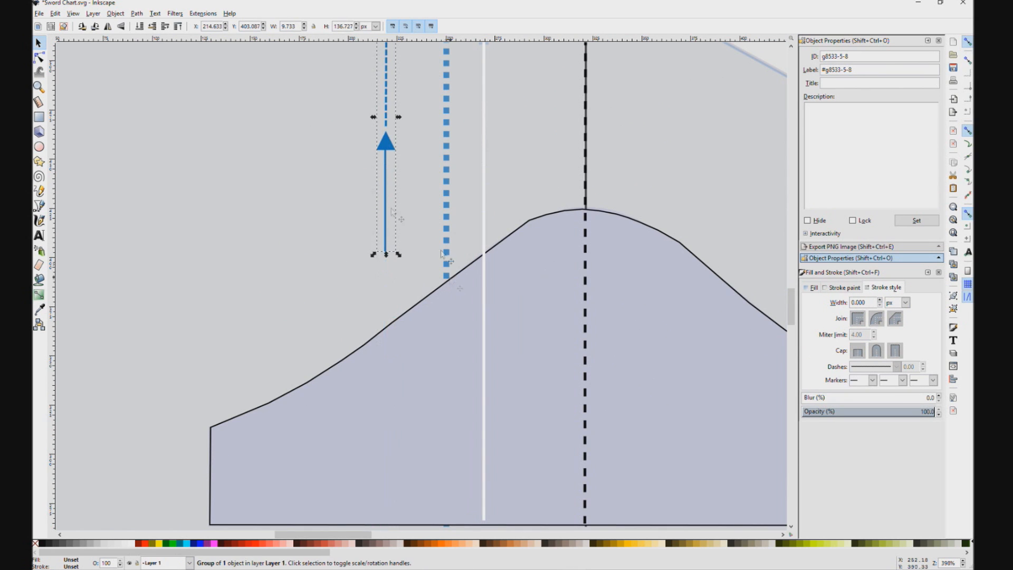
scroll(251, 260, "down", 3)
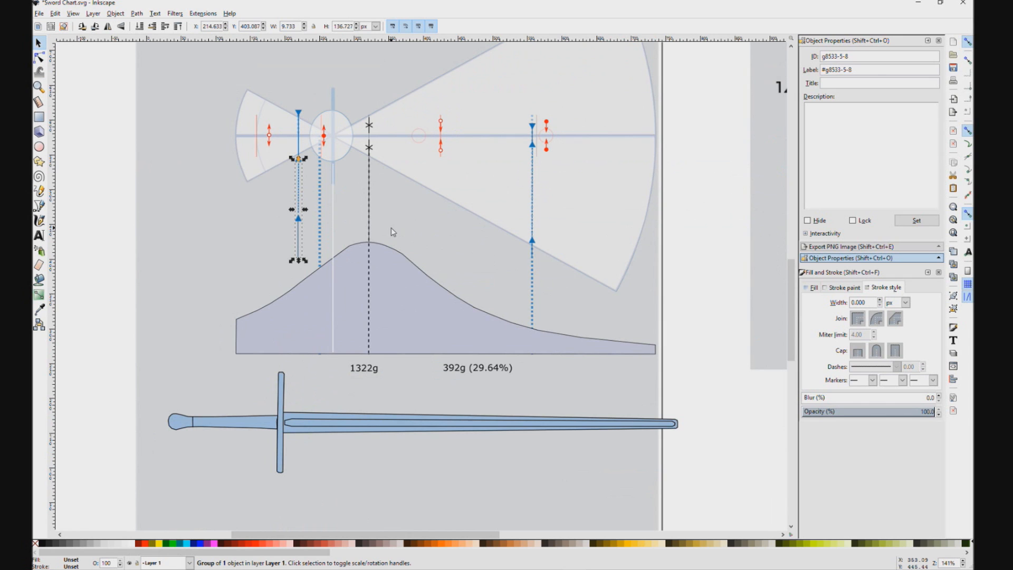
left_click_drag(389, 230, 521, 238)
left_click(357, 115)
left_click(592, 101)
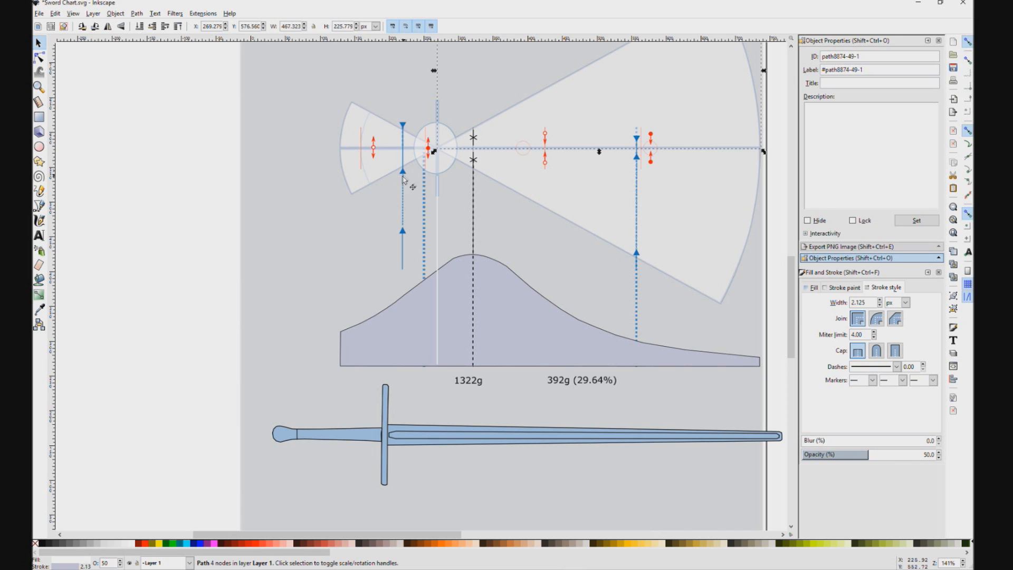
scroll(404, 181, "up", 2)
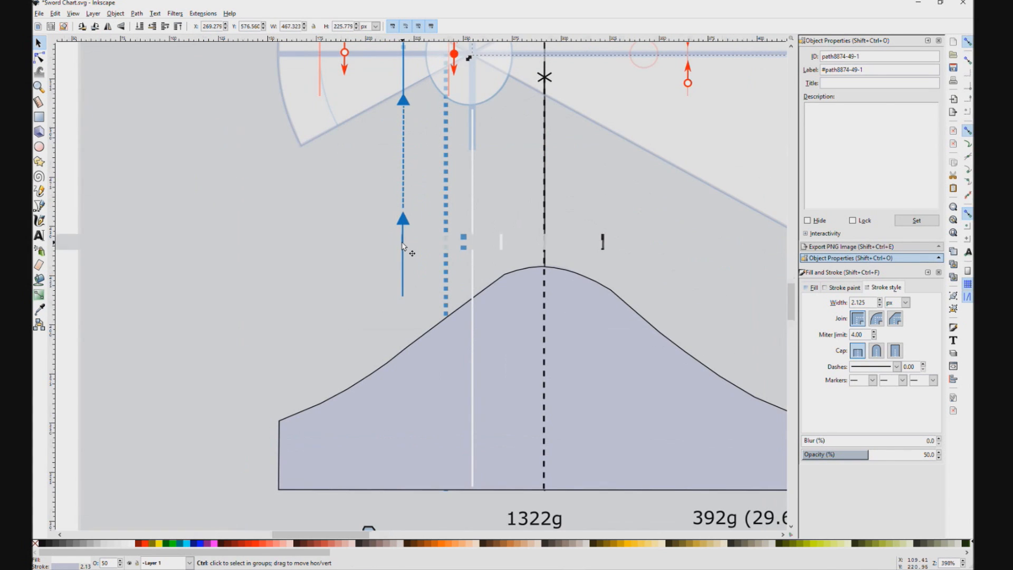
Step: Try to stretch the left blue arrow line's grouped lower part downward over the mass curve, and undo it
scroll(407, 222, "up", 1)
left_click(406, 222)
left_click_drag(403, 319, 406, 455)
left_click_drag(408, 332, 403, 325)
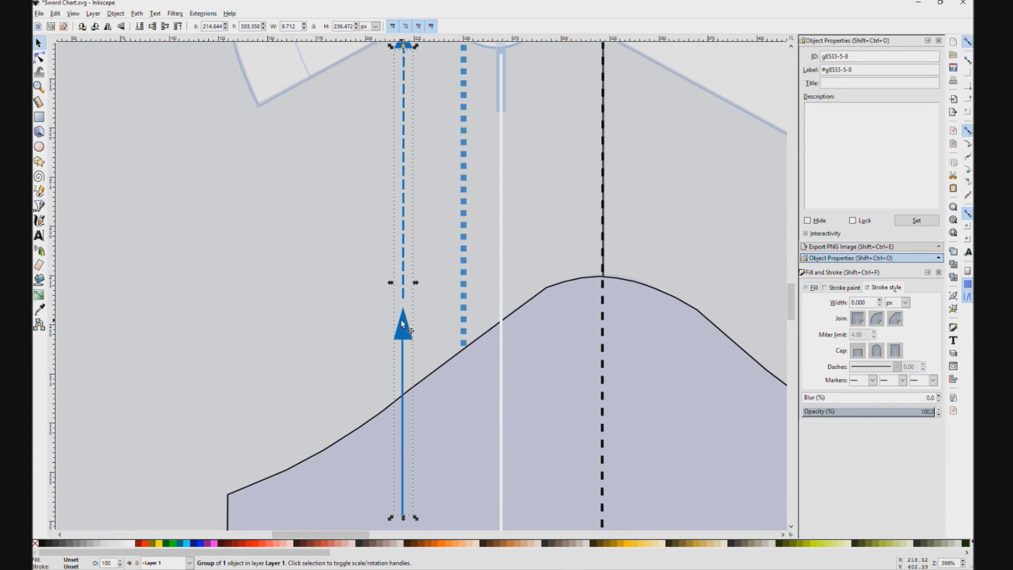
key("ctrl+z")
right_click(399, 206)
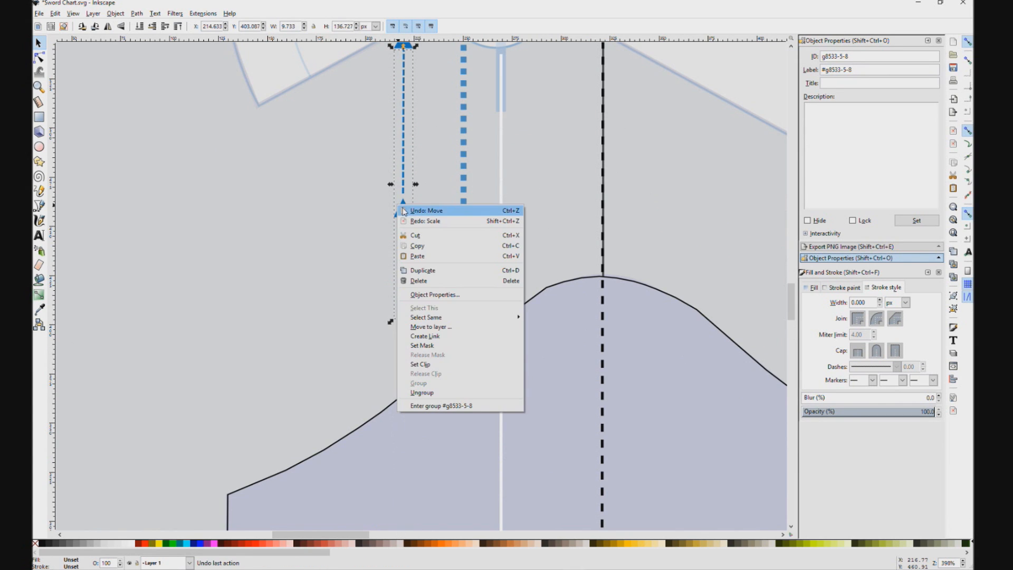
left_click(369, 238)
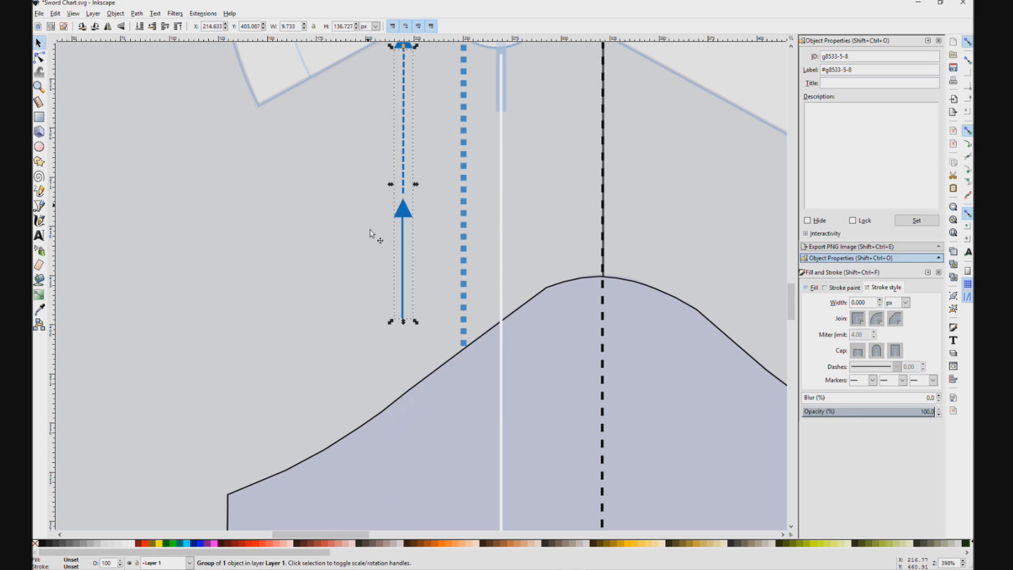
Step: Ungroup the outermost group of the left blue arrow line's lower part
right_click(400, 211)
left_click(407, 207)
double_click(407, 210)
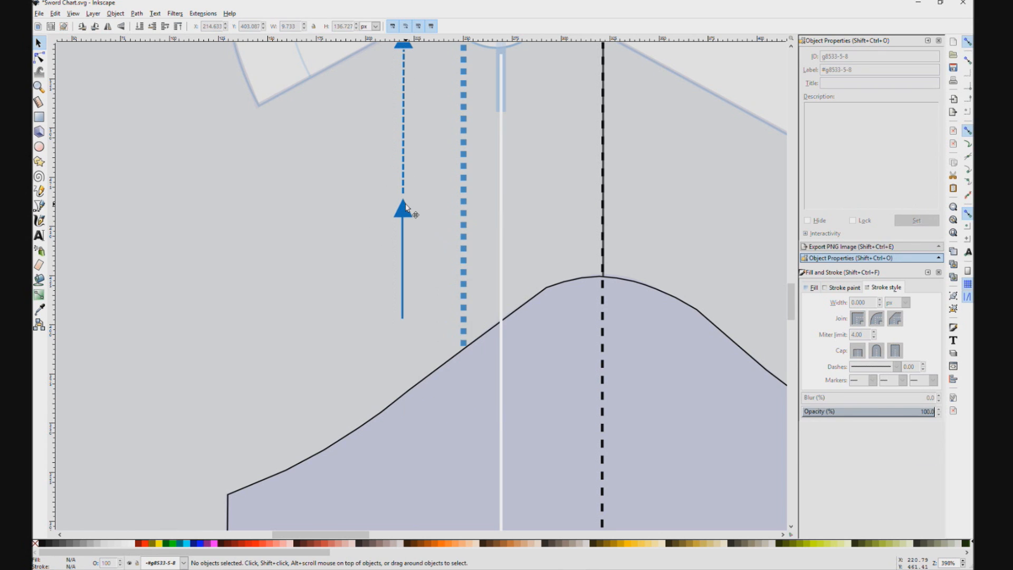
double_click(404, 214)
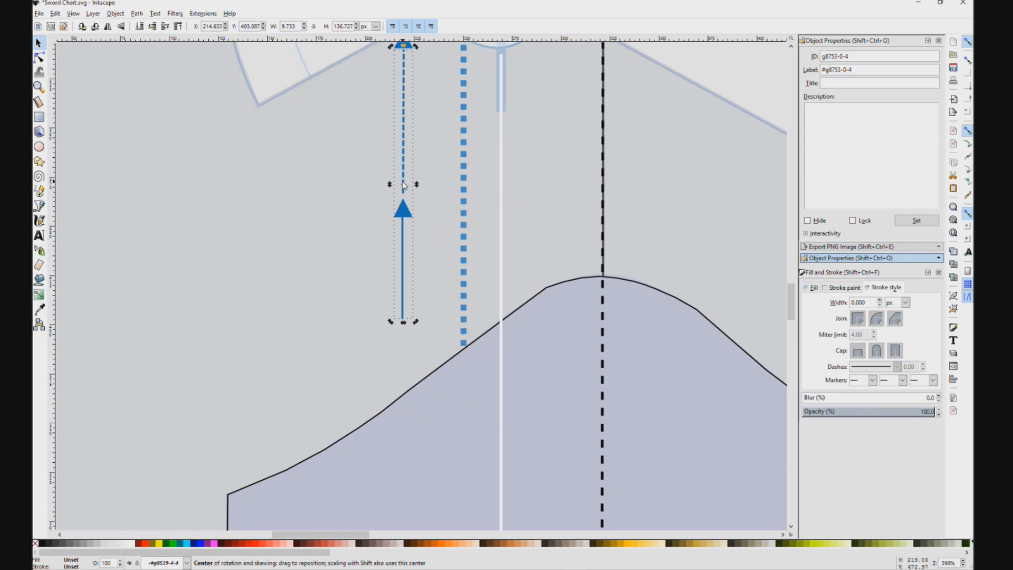
double_click(405, 215)
left_click(402, 216)
right_click(404, 210)
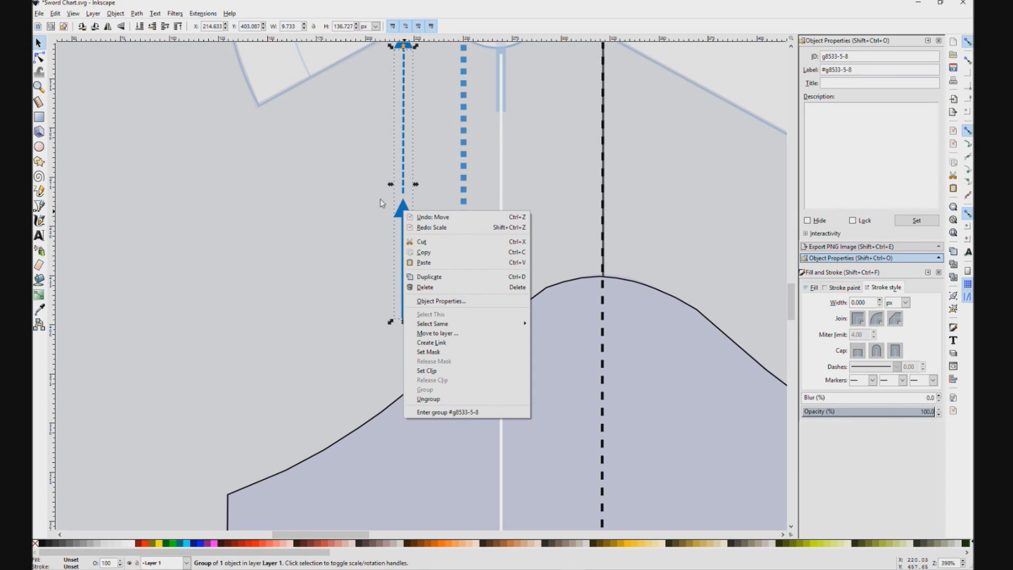
left_click(435, 400)
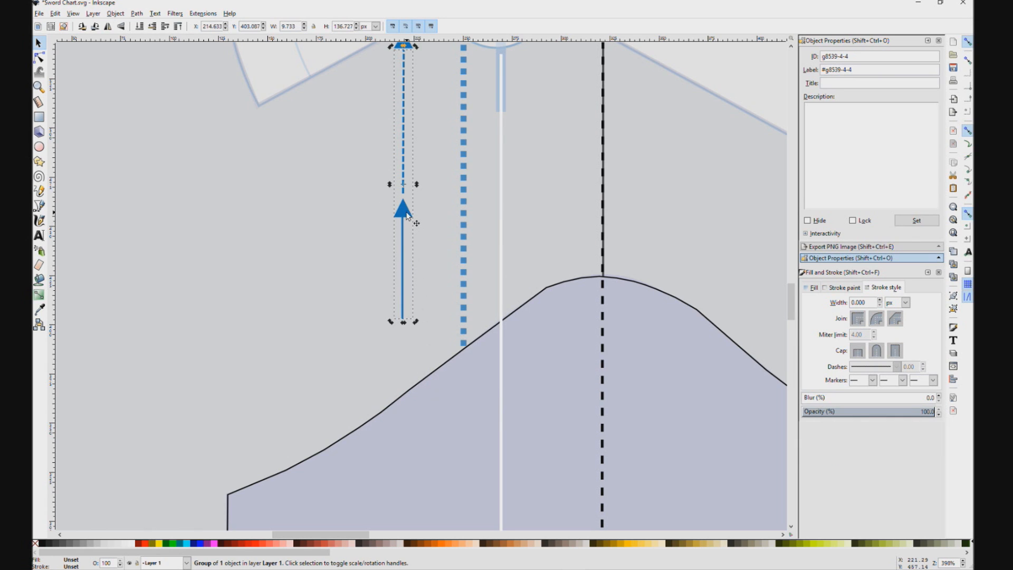
Step: Ungroup the remaining nested groups of the left blue arrow line's lower part to separate its arrowhead and solid line
key("u")
key("s")
double_click(405, 215)
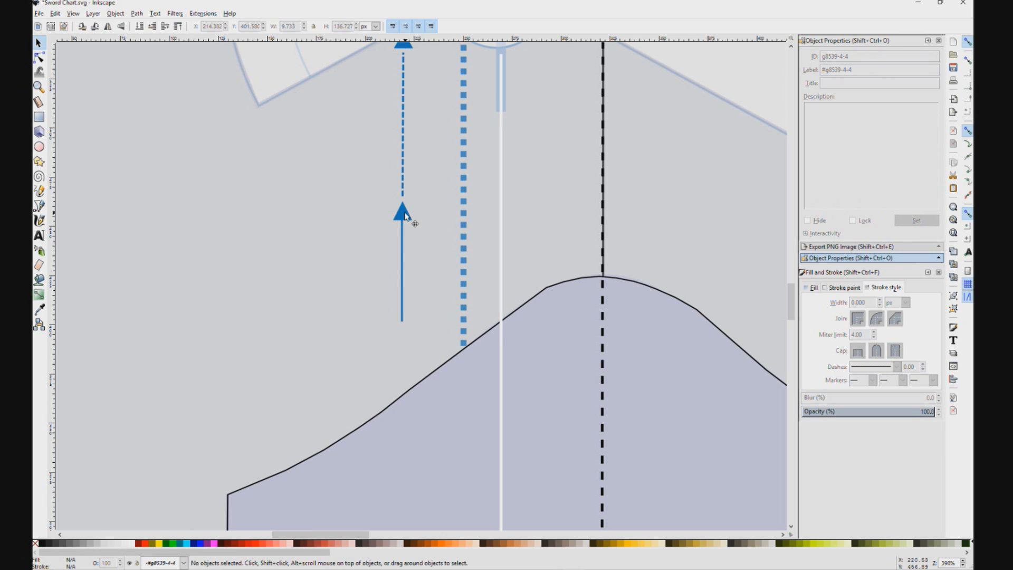
right_click(405, 216)
left_click(453, 141)
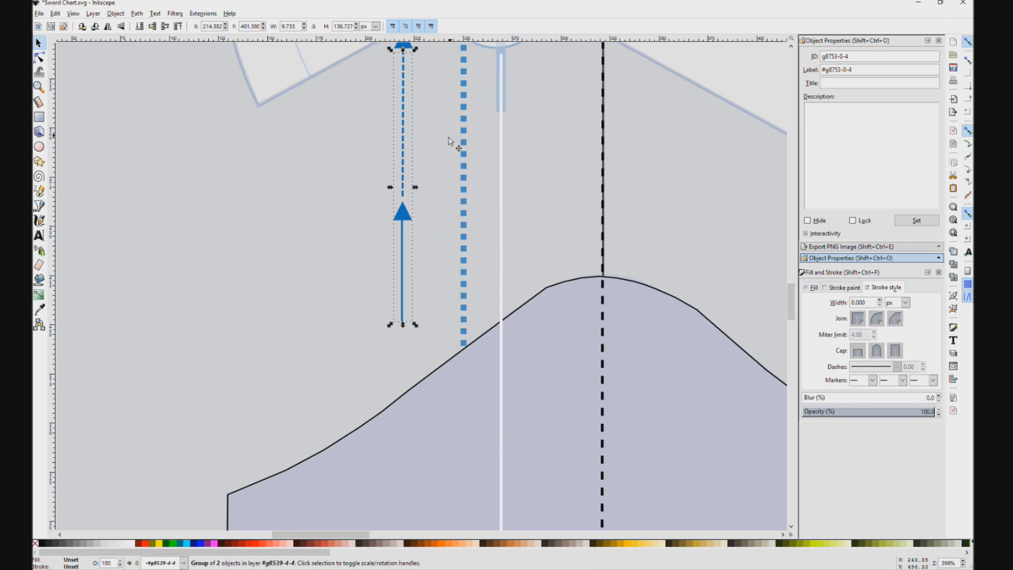
scroll(429, 125, "up", 2)
left_click(405, 89)
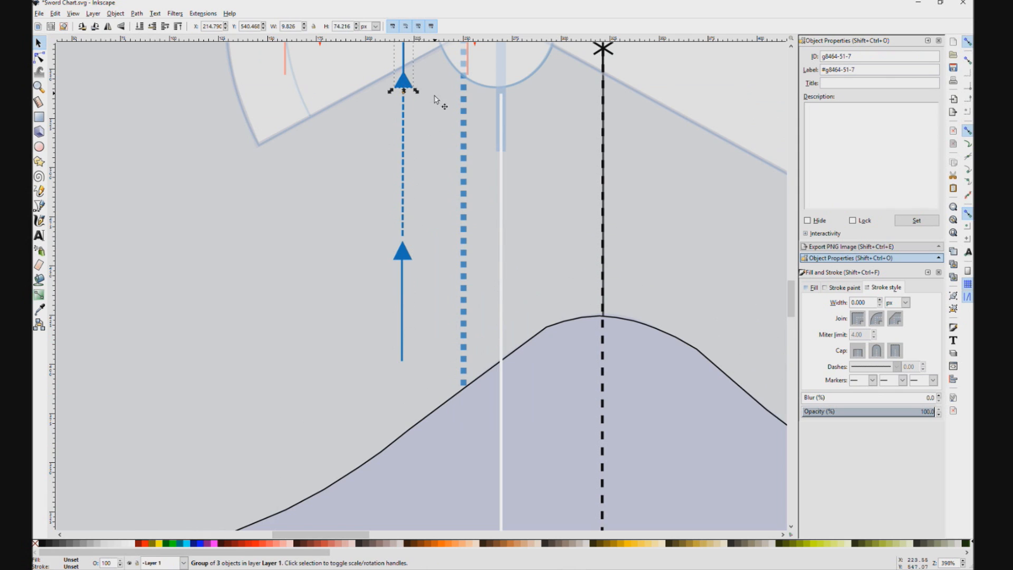
left_click(410, 254)
right_click(408, 256)
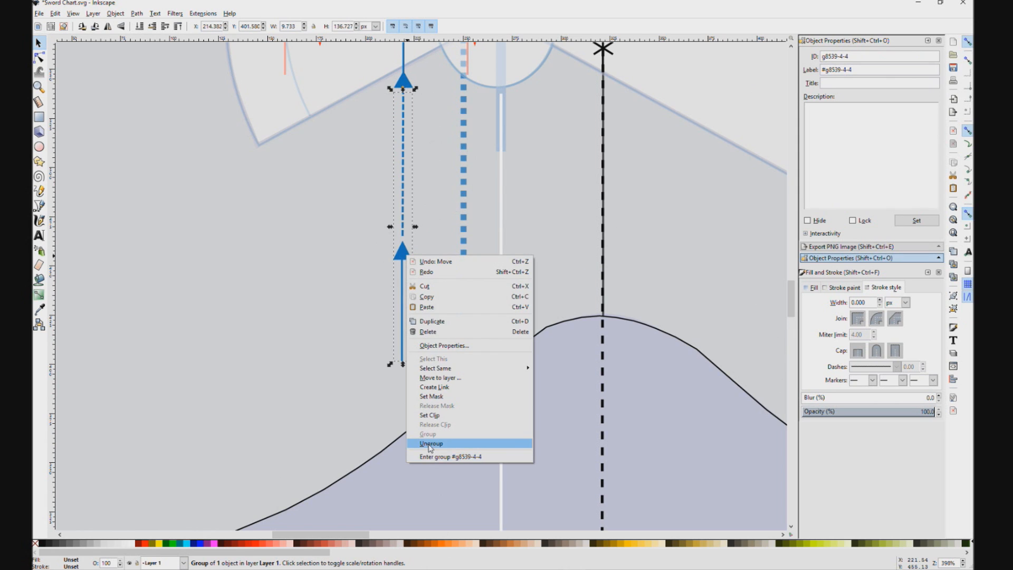
left_click(430, 443)
right_click(405, 251)
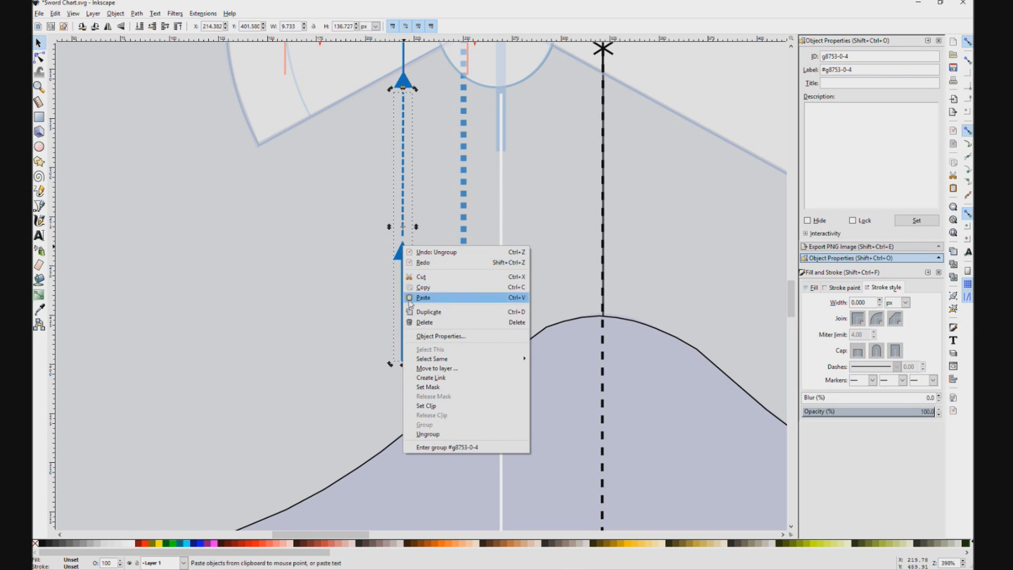
left_click(417, 434)
right_click(407, 256)
left_click(425, 438)
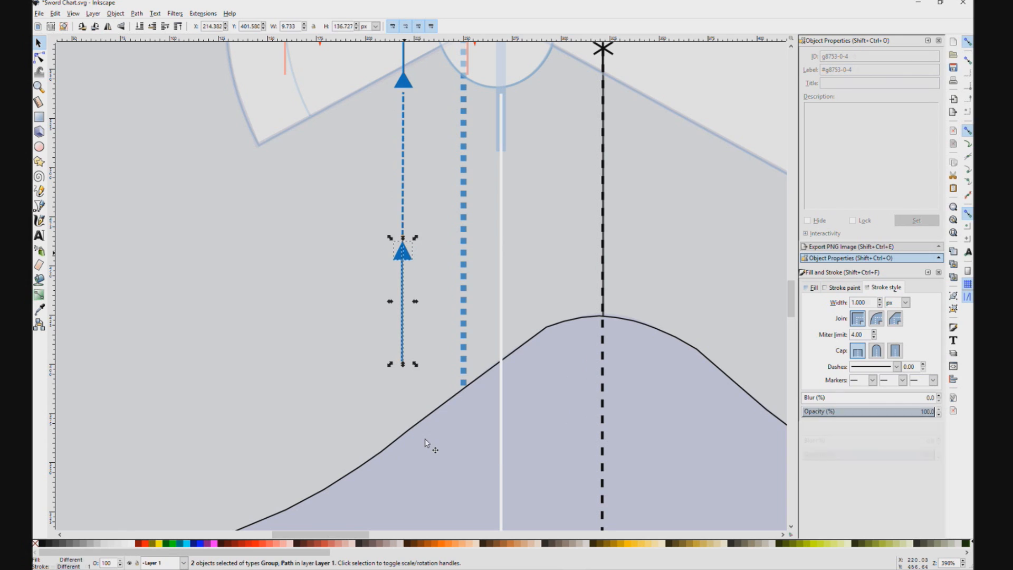
Step: Stretch only the solid line under the left blue arrowhead down to the mass curve's baseline
left_click(405, 256)
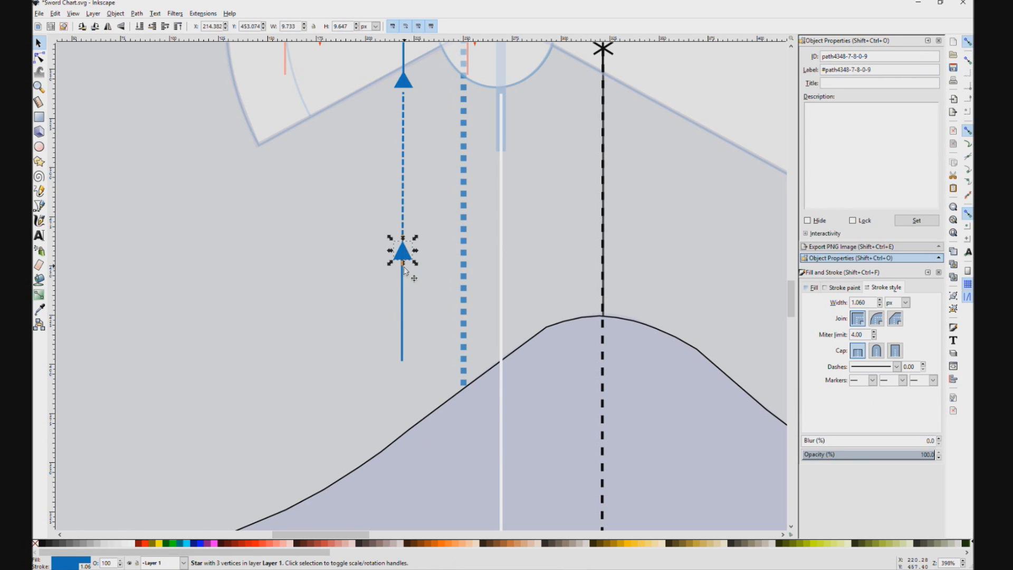
left_click(405, 278)
left_click(407, 256)
left_click(404, 320)
left_click_drag(402, 368, 422, 496)
scroll(414, 444, "down", 2)
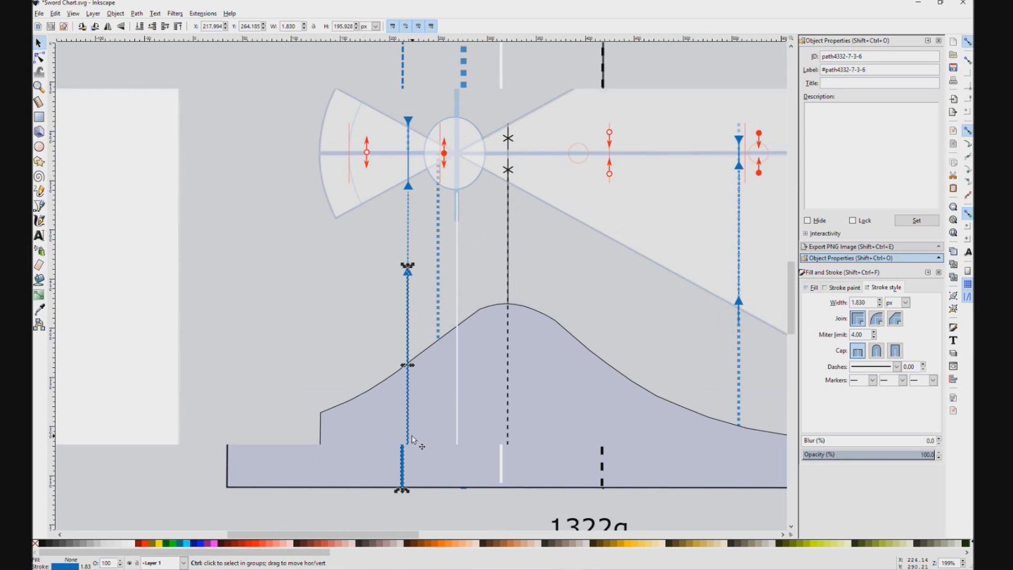
Step: Compare the left blue solid line with the reference drawing and reduce its stroke width
left_click_drag(674, 351, 387, 308)
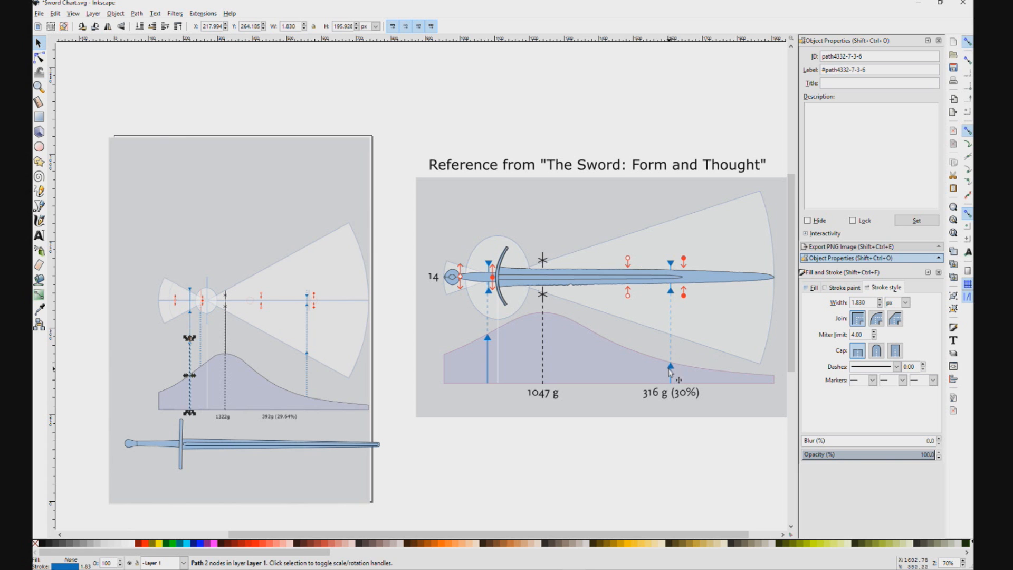
left_click_drag(394, 313, 585, 284)
scroll(354, 327, "up", 5)
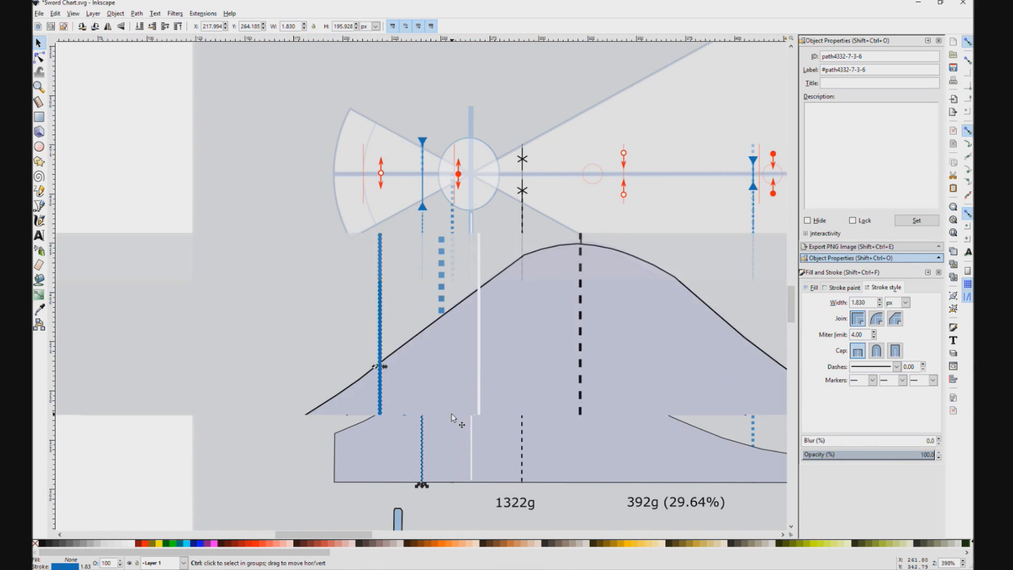
left_click(385, 396)
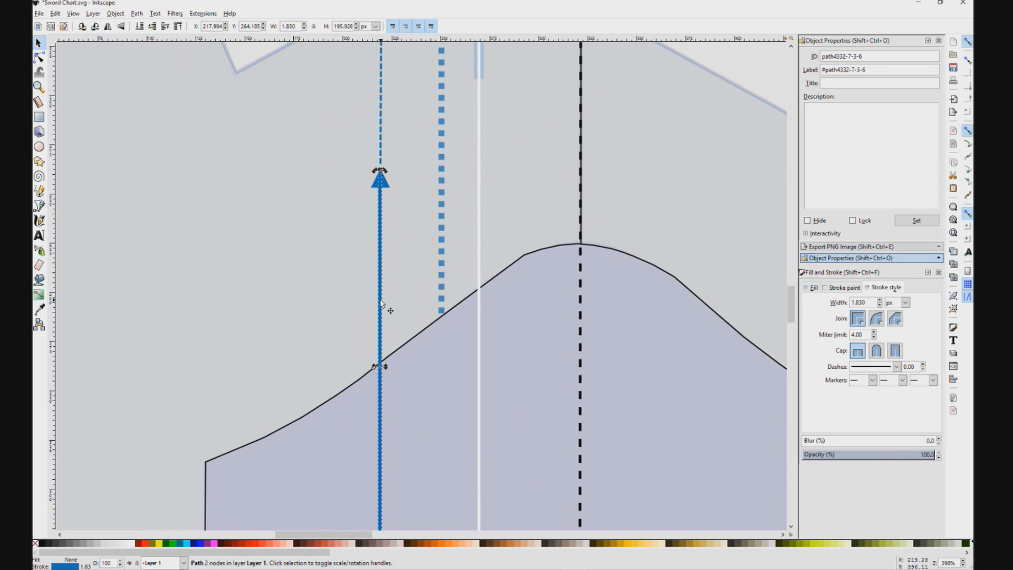
left_click_drag(870, 303, 840, 300)
left_click(604, 311)
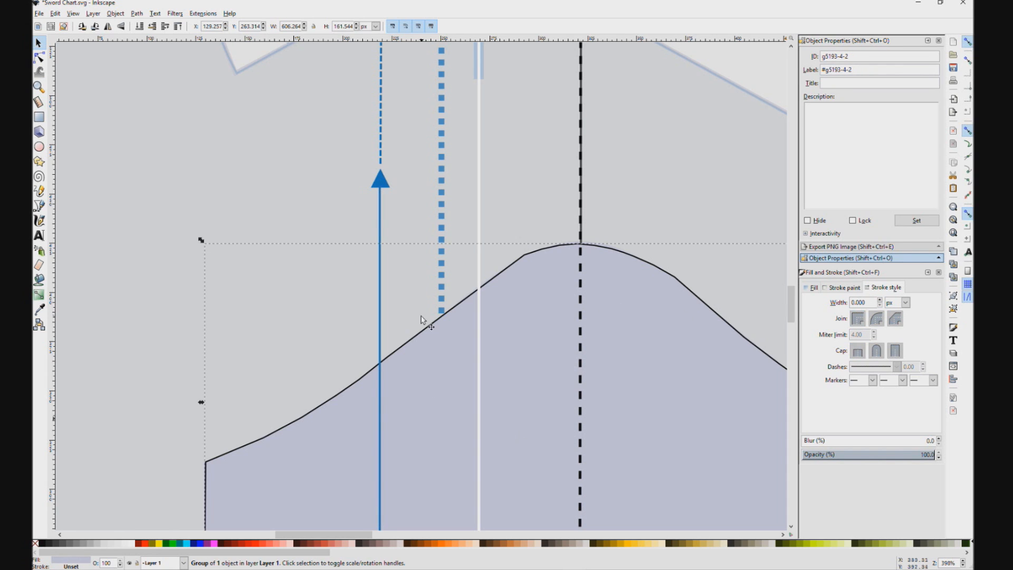
Step: Set the white vertical line's stroke width to 1 px and thin the black dashed line's stroke
left_click(477, 369)
left_click_drag(866, 298, 793, 304)
type("1")
left_click(581, 333)
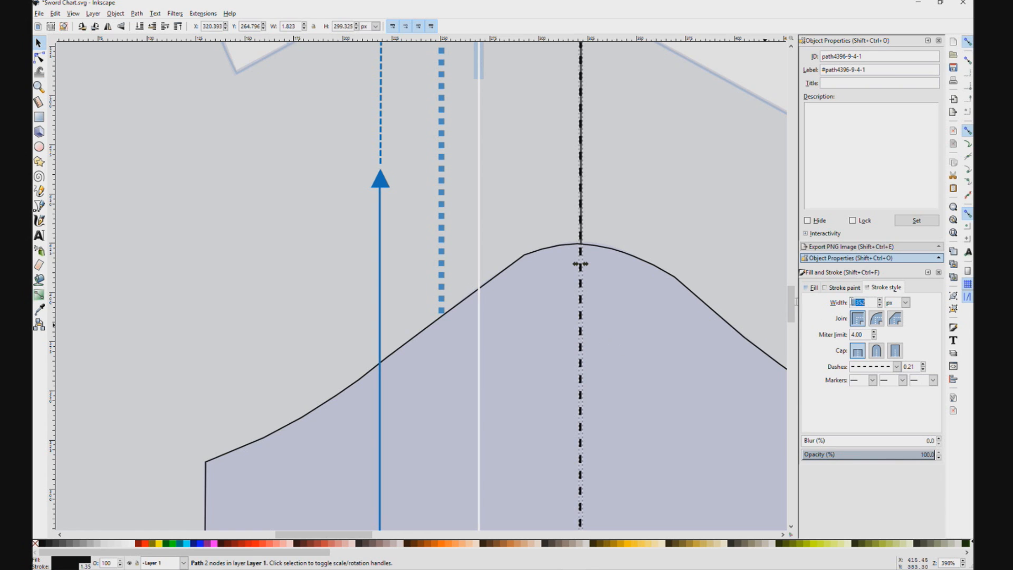
left_click(665, 259)
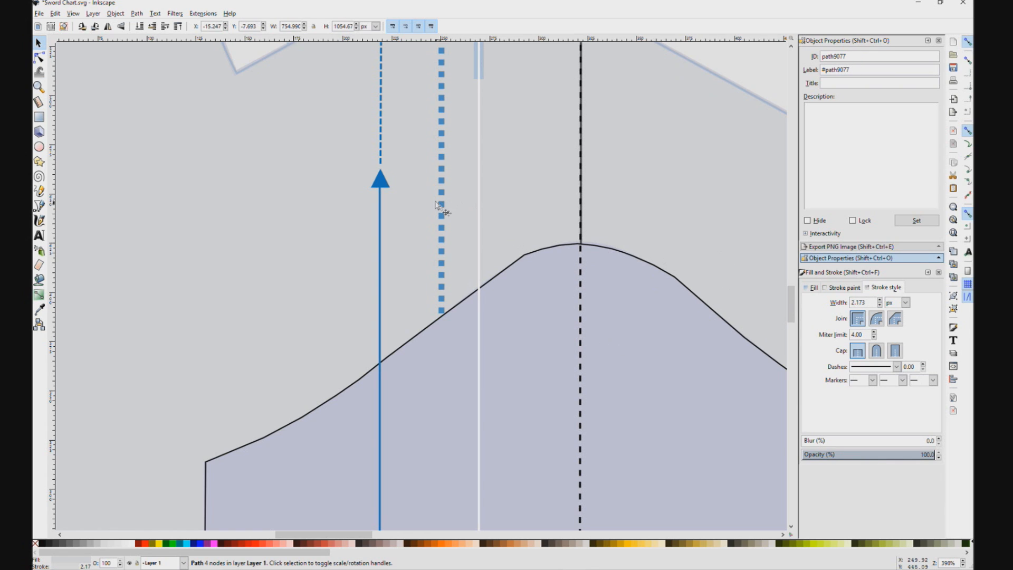
Step: Move the separated left blue arrowhead down its solid line toward the mass curve
left_click(380, 142)
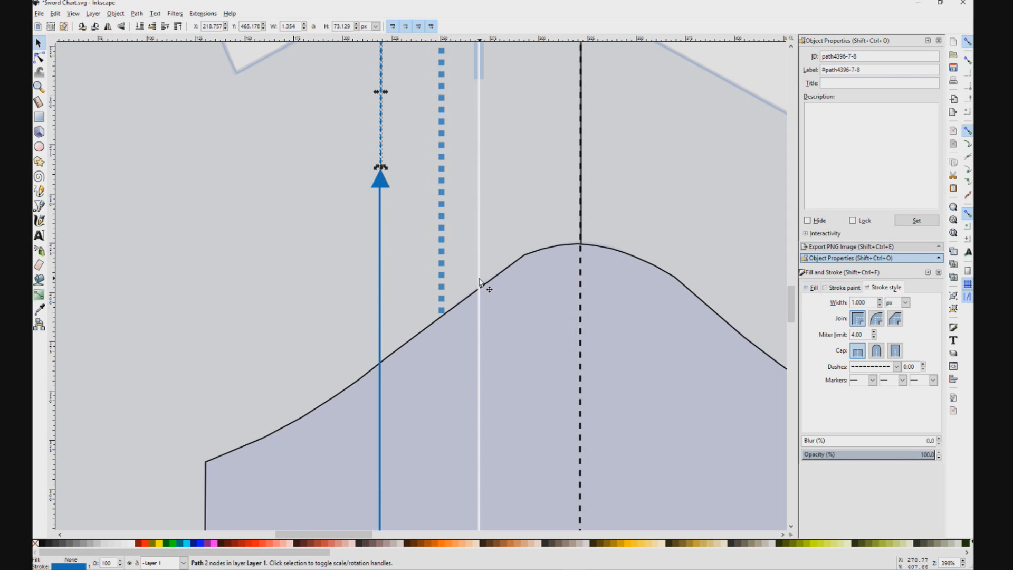
left_click(480, 285)
left_click(381, 184)
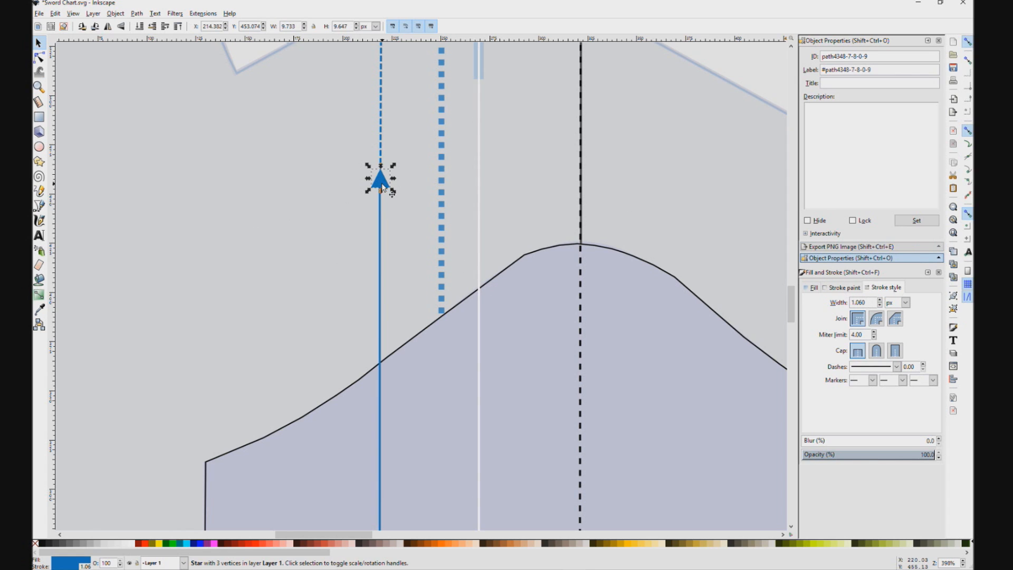
left_click_drag(381, 183, 377, 324)
Step: Check the arrowhead placement in the reference drawing and reposition the left blue arrowhead on its solid line above the mass curve
scroll(383, 292, "down", 5)
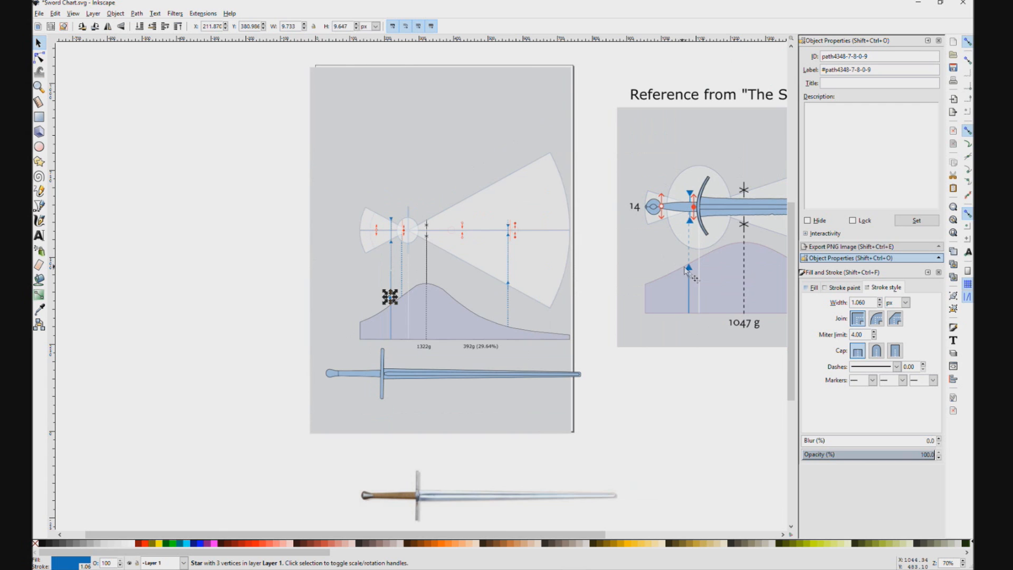
left_click_drag(728, 332, 456, 336)
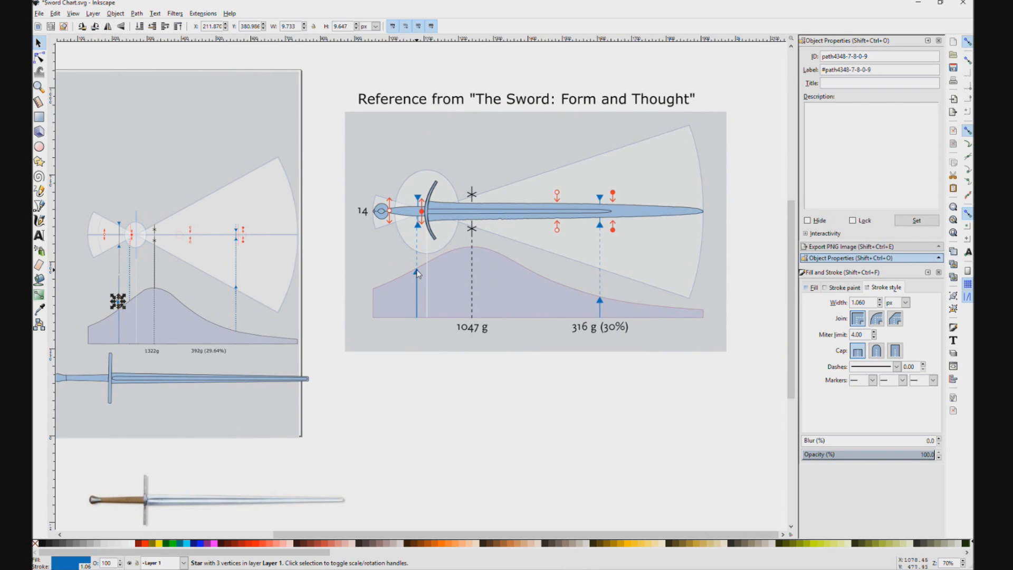
scroll(415, 259, "up", 3)
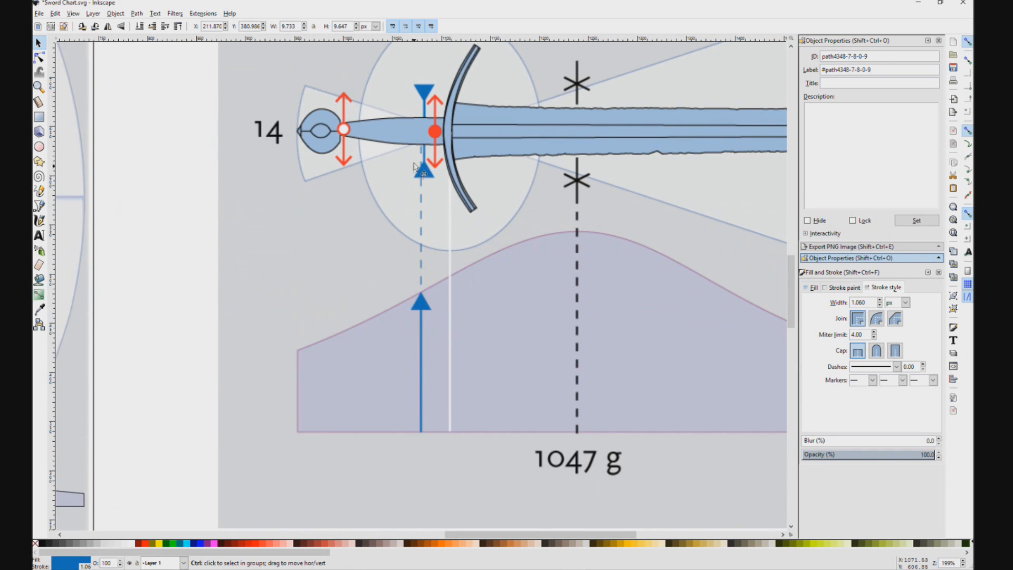
scroll(424, 162, "down", 2)
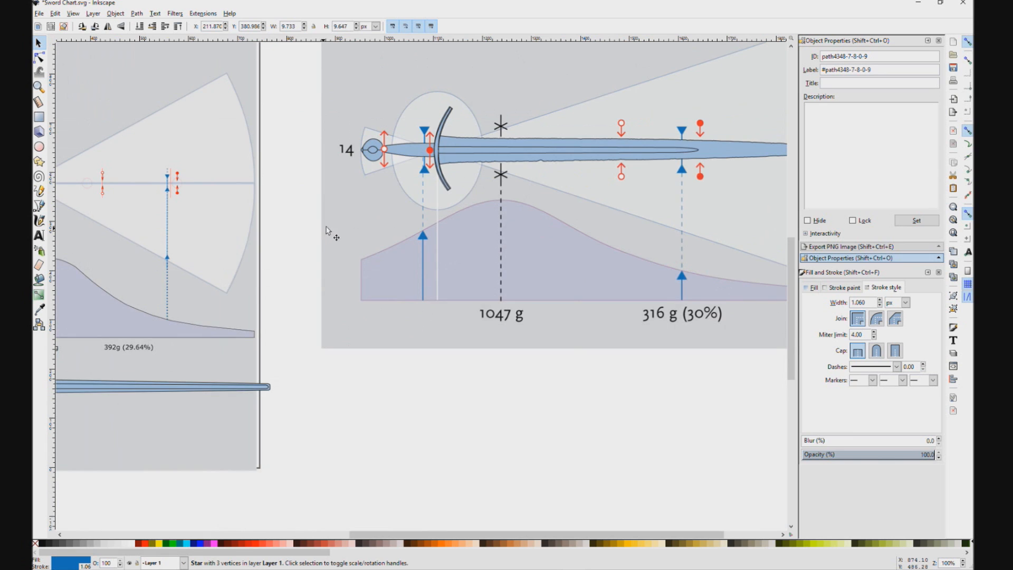
left_click_drag(329, 231, 773, 228)
scroll(465, 209, "up", 4)
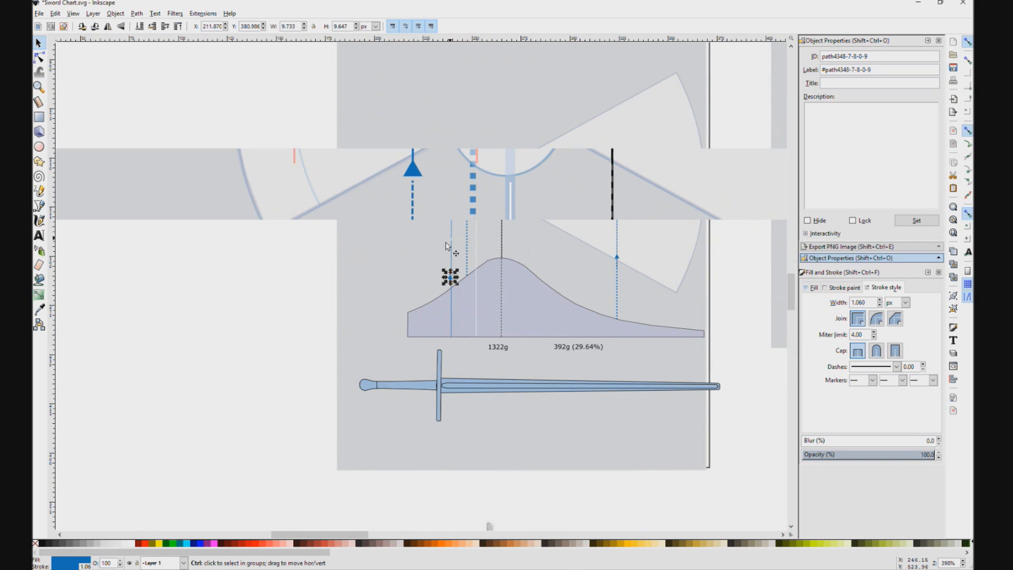
left_click_drag(408, 489, 410, 406)
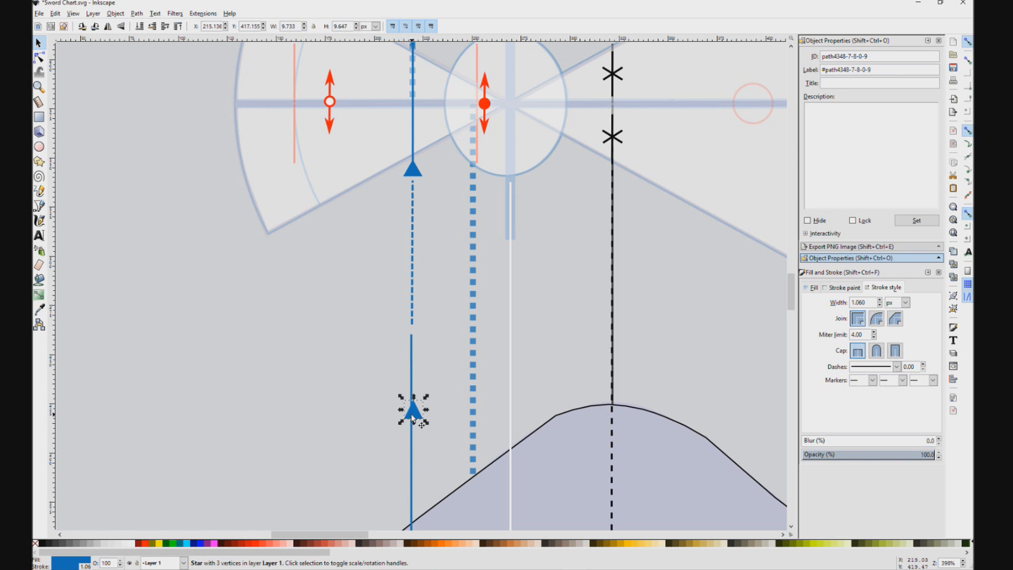
scroll(512, 62, "down", 1)
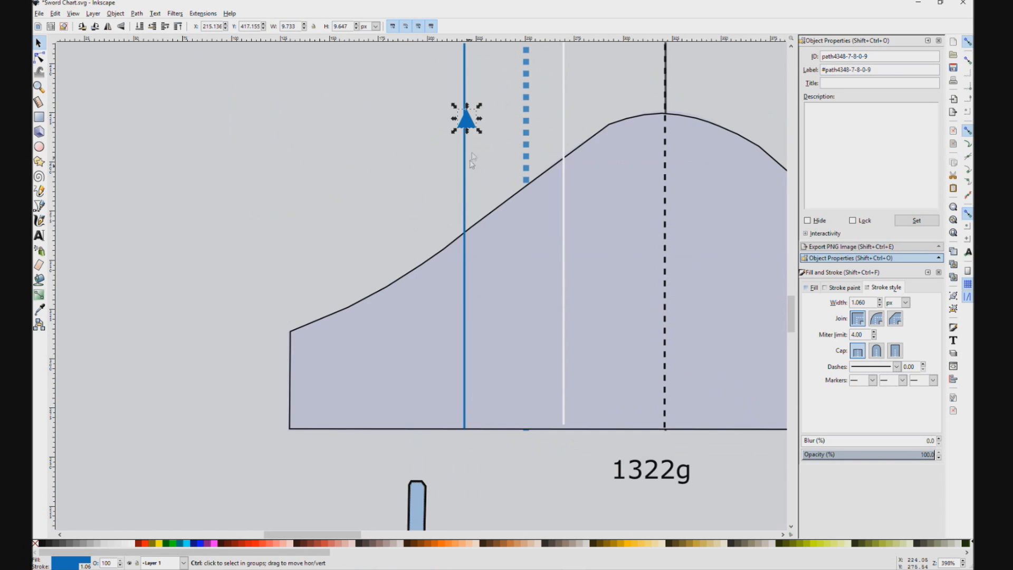
Step: Move the left blue arrowhead down its solid line so its tip touches the mass curve
left_click_drag(469, 118, 467, 244)
scroll(466, 242, "up", 4)
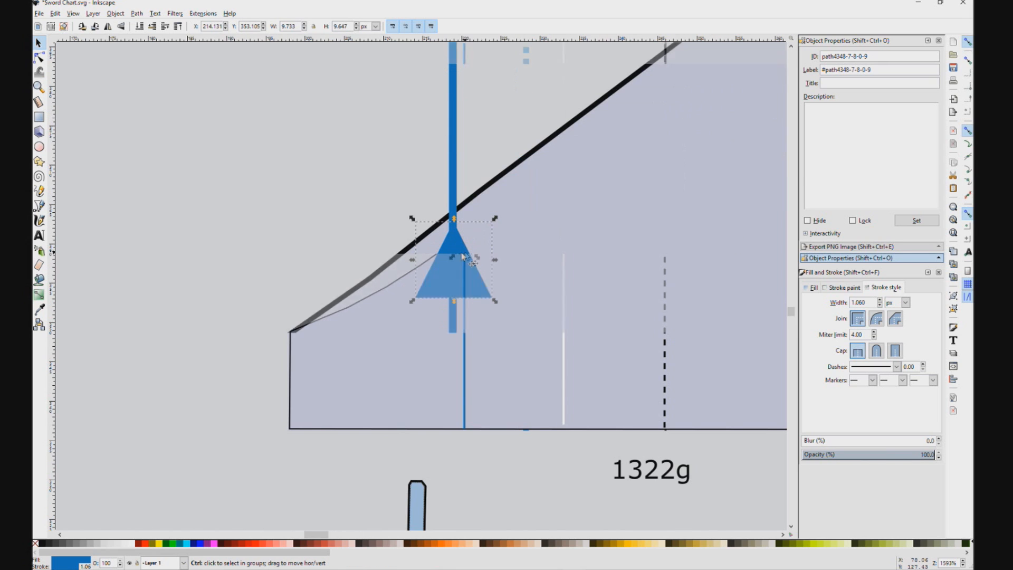
scroll(486, 113, "down", 5)
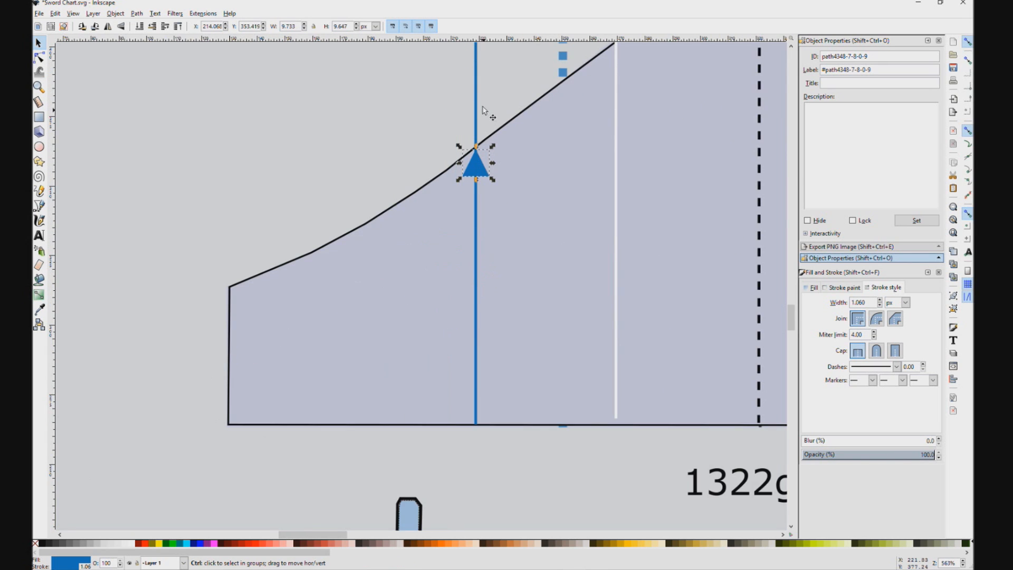
scroll(489, 81, "up", 4)
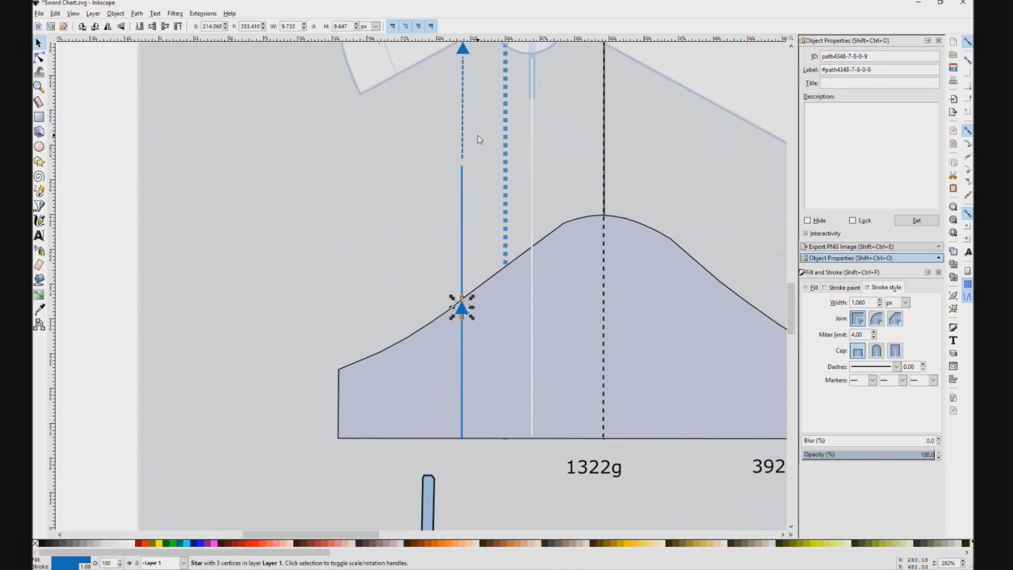
Step: Shorten the left blue solid line to end at the lower arrowhead and extend the dashed line down to the mass curve
left_click(464, 172)
left_click_drag(462, 168, 462, 309)
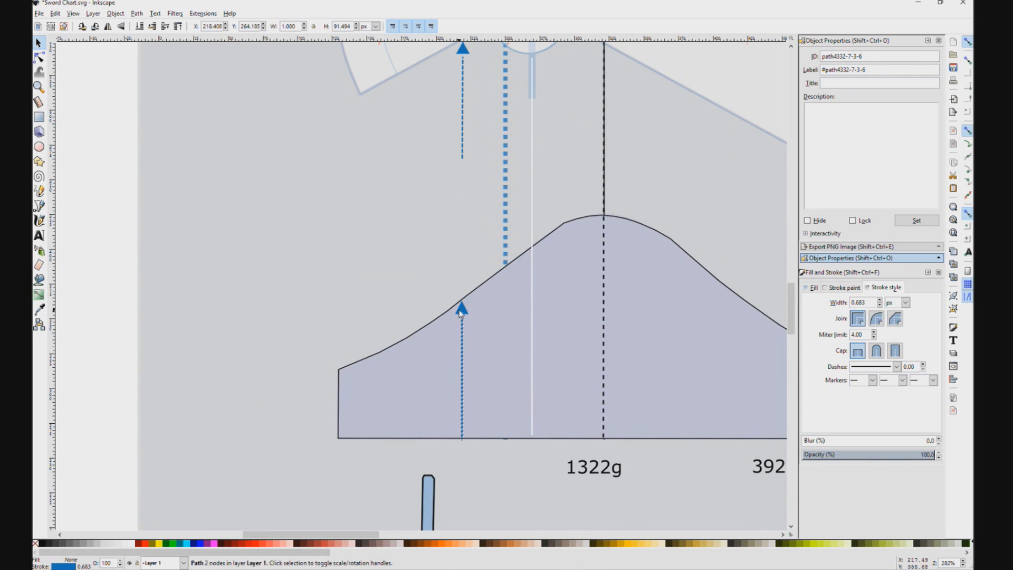
left_click(464, 157)
left_click_drag(464, 165, 462, 301)
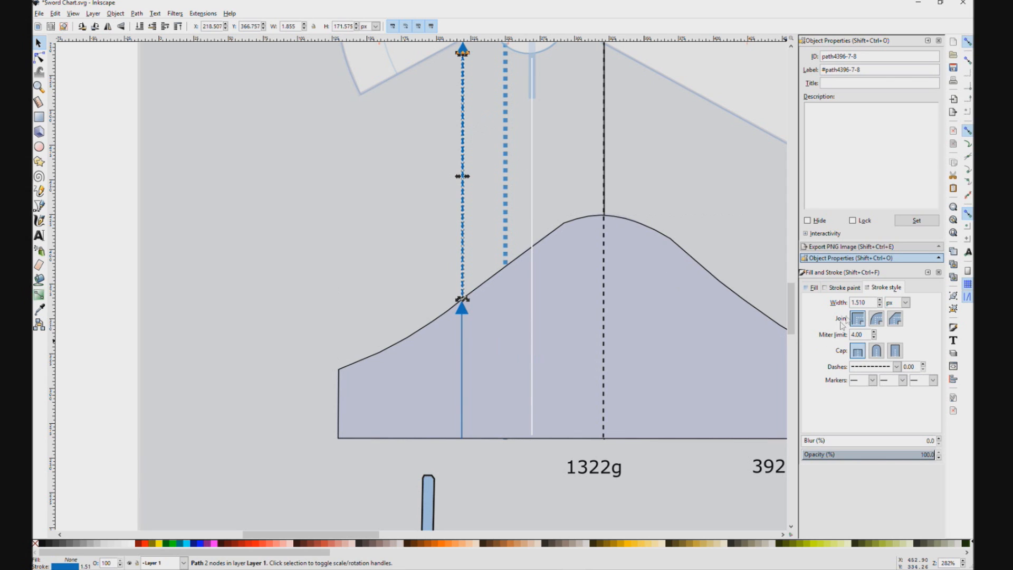
Step: Set the left blue dashed line's stroke width to 1 px and check the neighbouring solid and black lines
double_click(867, 304)
type("1")
left_click(468, 384)
left_click(463, 384)
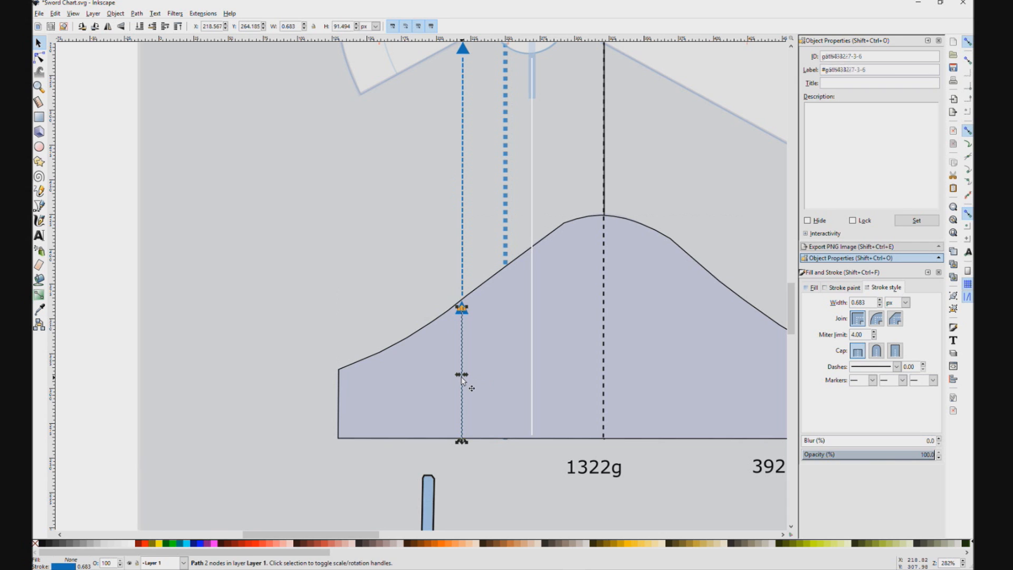
left_click(620, 299)
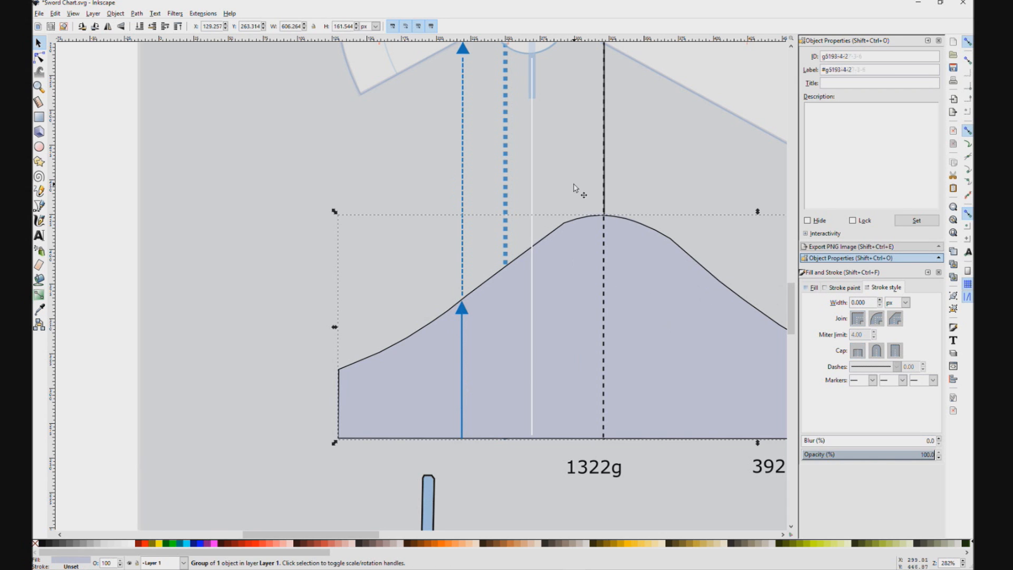
scroll(558, 139, "up", 5)
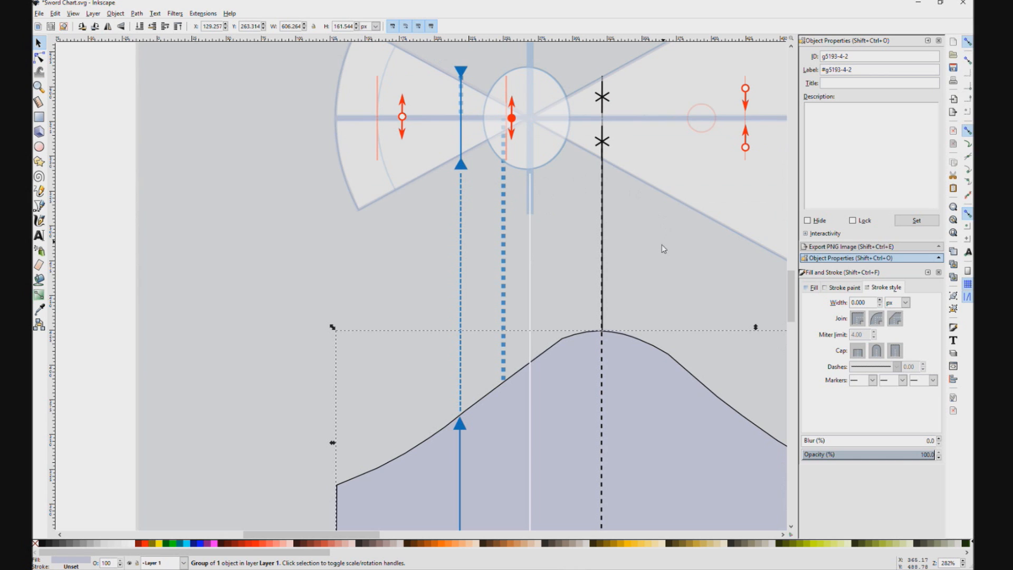
left_click(603, 235)
left_click(688, 256)
Step: Check the right blue arrow's solid line and extend its dashed line down to the mass curve
scroll(687, 256, "right", 12)
scroll(687, 256, "down", 5)
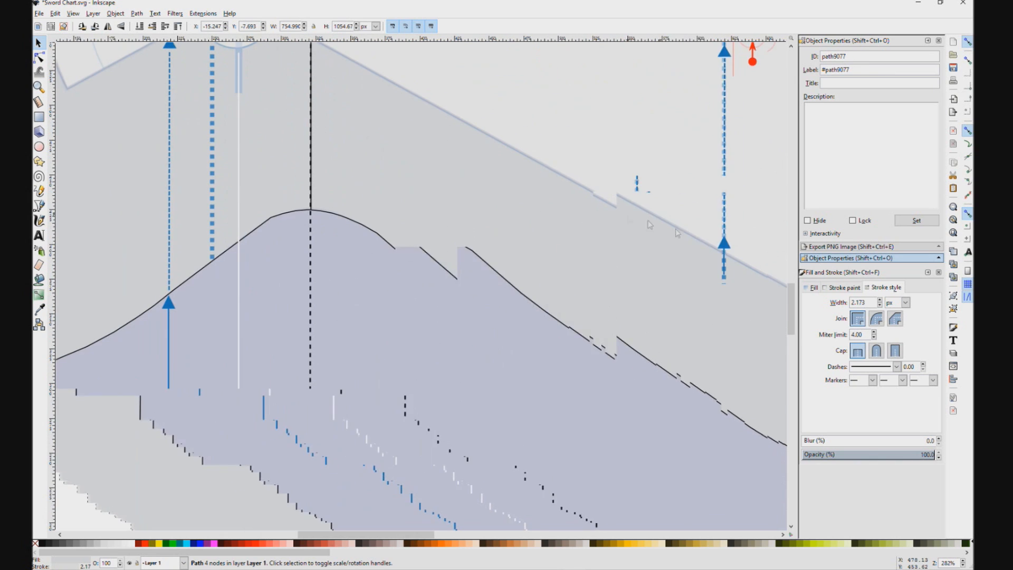
left_click(637, 207)
left_click(638, 407, "ctrl")
scroll(640, 418, "up", 2)
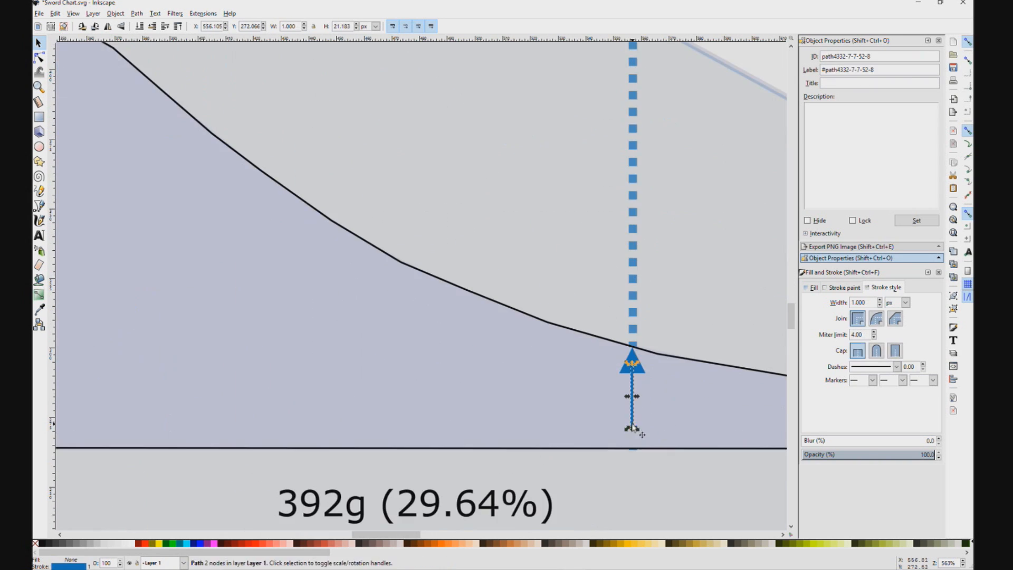
scroll(648, 253, "up", 7)
left_click(628, 447)
left_click_drag(628, 462, 628, 471)
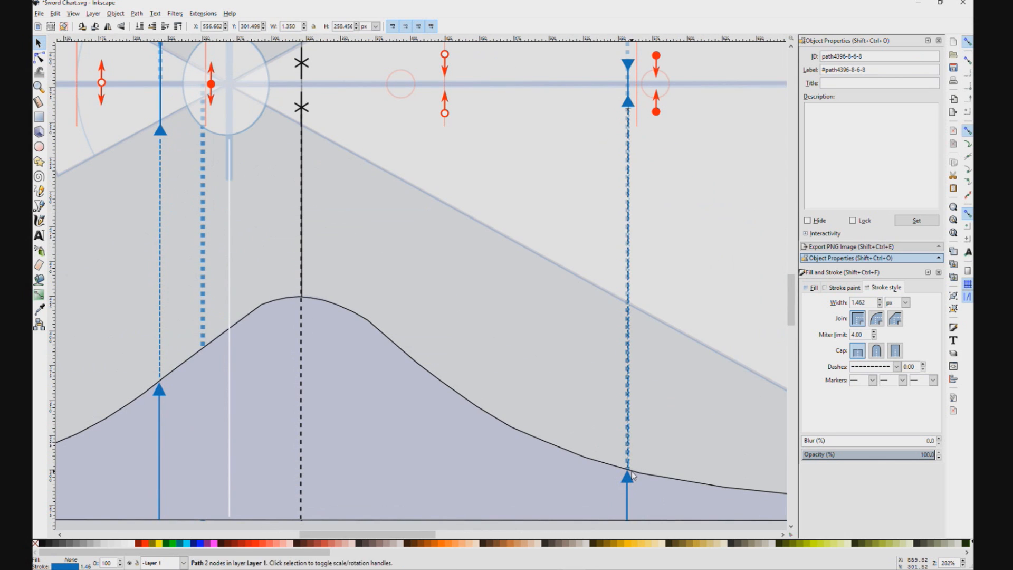
Step: Adjust the stroke widths of the right blue dashed line and of the solid line beneath it
double_click(859, 302)
left_click(631, 520)
left_click(627, 513)
double_click(859, 303)
left_click(770, 300)
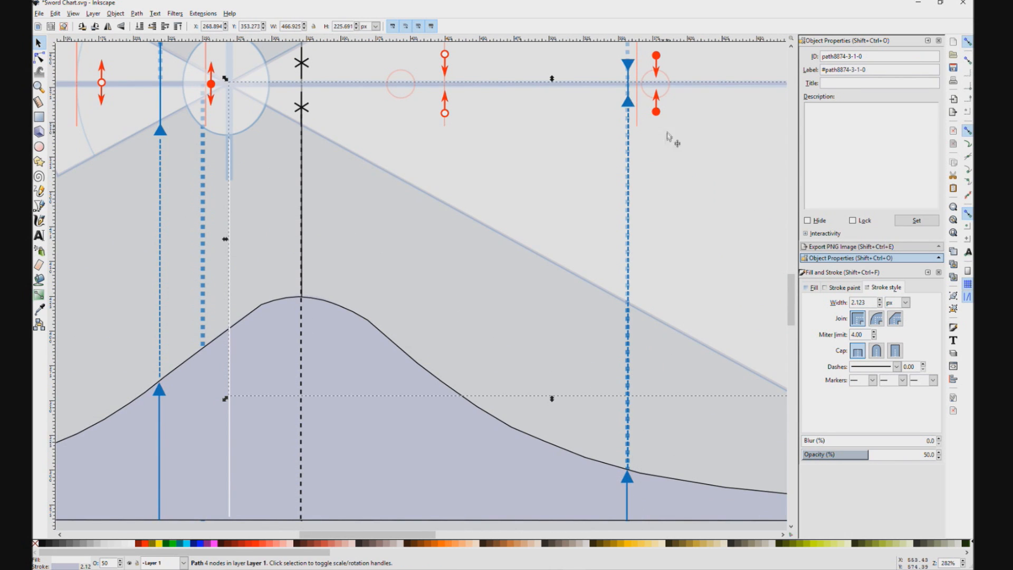
Step: Shift the two leftmost red arrow markers horizontally onto their pale red vertical guide lines
scroll(439, 206, "down", 1)
left_click_drag(439, 206, 629, 291)
scroll(630, 287, "down", 1)
scroll(503, 227, "up", 2)
left_click(525, 230)
left_click_drag(525, 230, 521, 229)
left_click_drag(415, 229, 390, 229)
Step: Select the whole chart with its labels and sword drawing and nudge it left until the sword fits inside the grey background
scroll(511, 218, "down", 3)
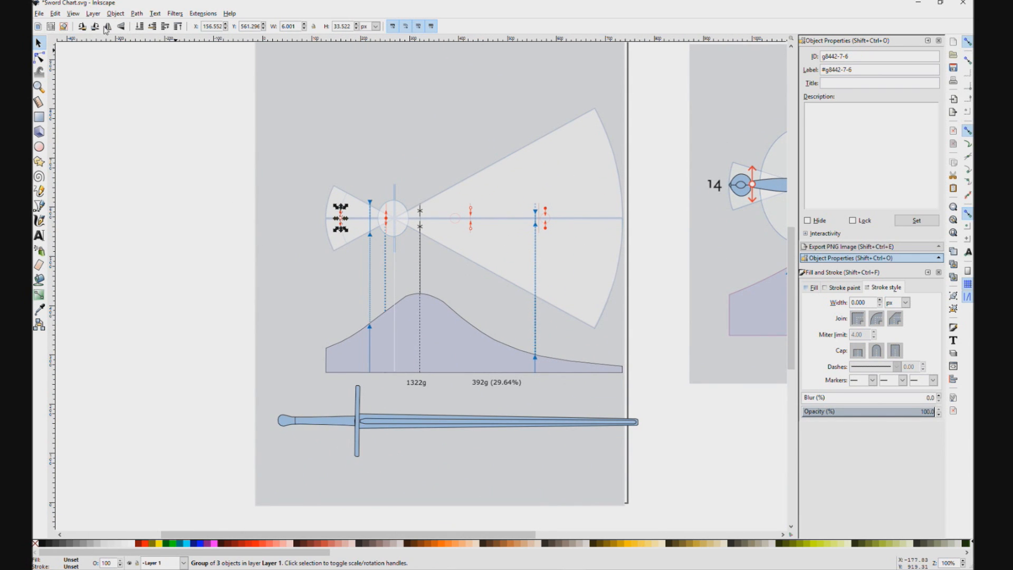
left_click_drag(194, 97, 655, 349)
key("Left")
key("Left")
key("Left")
key("Left")
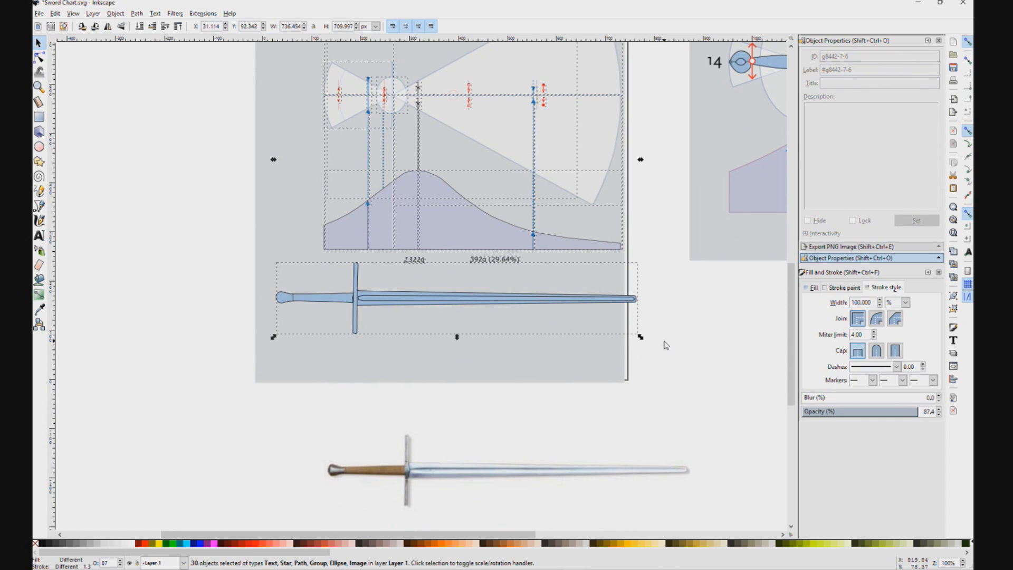
key("Left")
key("Left")
key("Left")
key("Left")
key("Left")
key("Left")
key("Left")
key("Left")
key("Left")
key("Left")
key("Left")
key("Left")
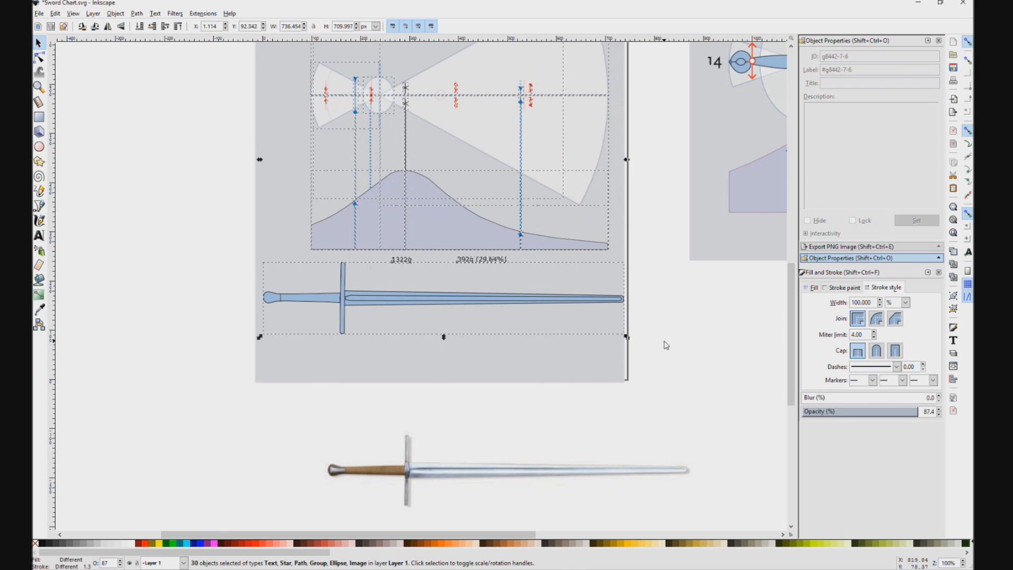
Step: Centre the 1322g mass label beneath the black dashed line under the mass curve
left_click(541, 280)
key("3")
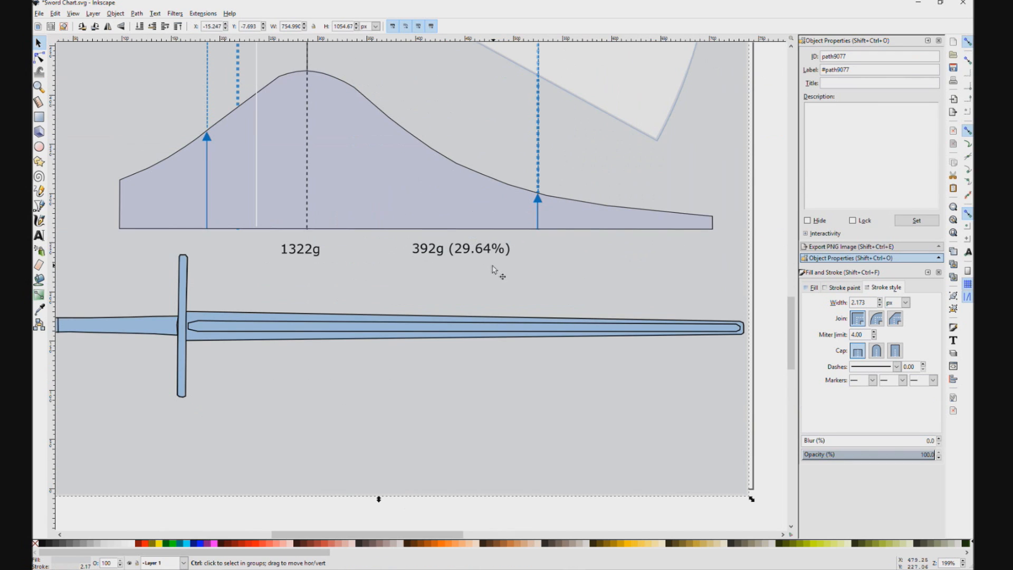
left_click(299, 252)
left_click(458, 250)
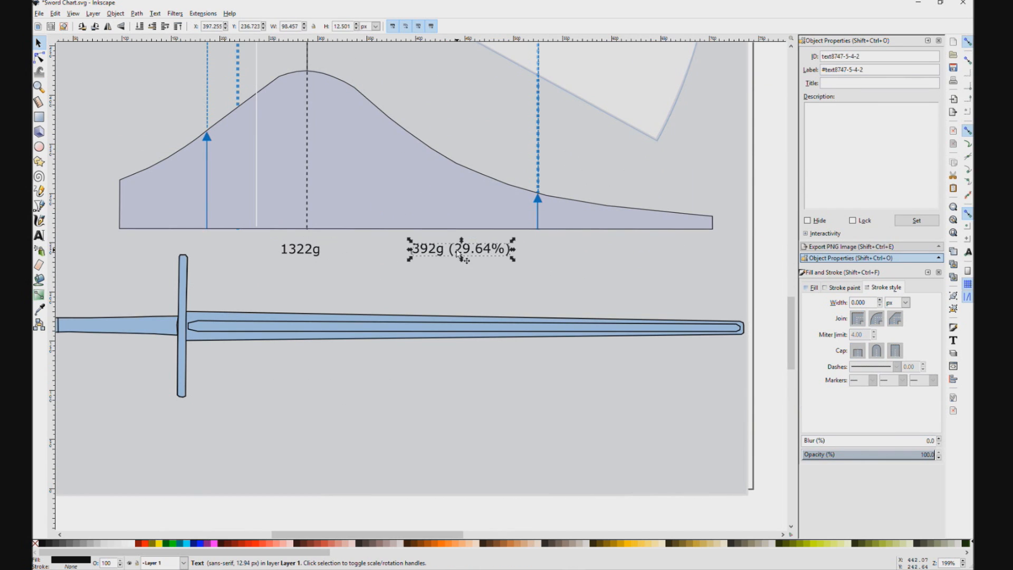
left_click(311, 249)
left_click_drag(312, 248, 323, 251)
left_click(309, 248)
left_click(285, 569)
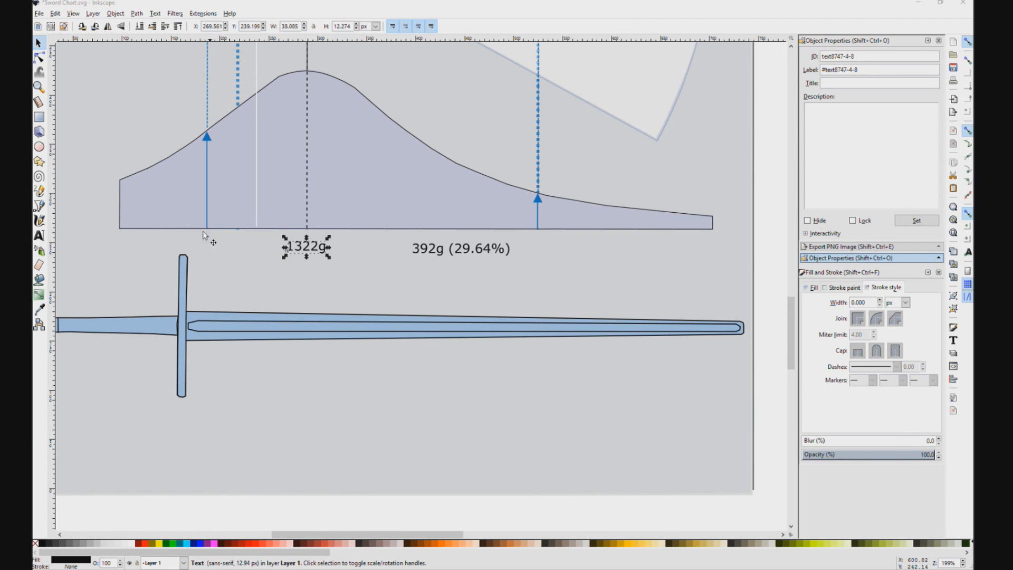
Step: Change the centred mass label's text to 1614g
left_click(317, 249)
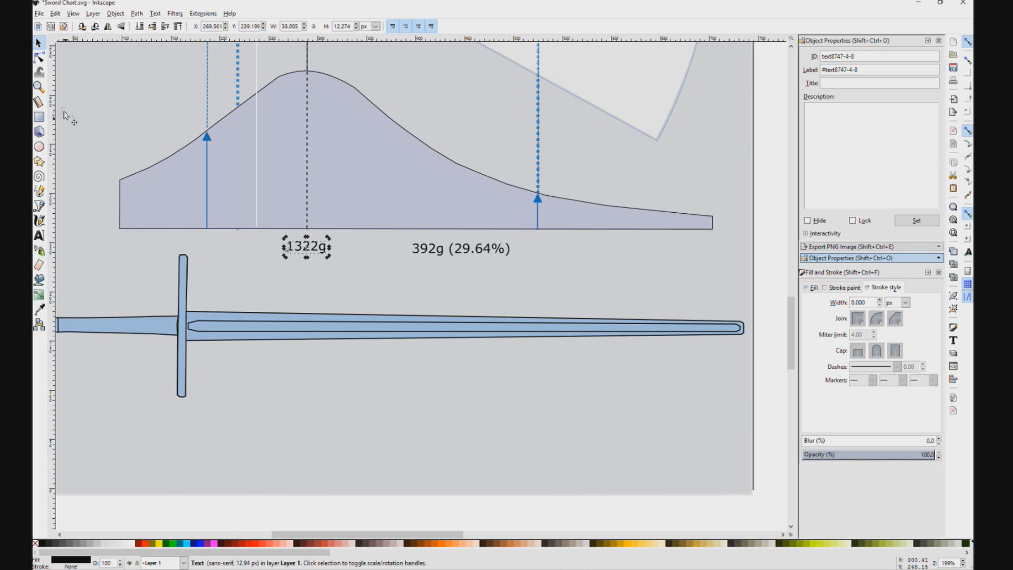
left_click(39, 235)
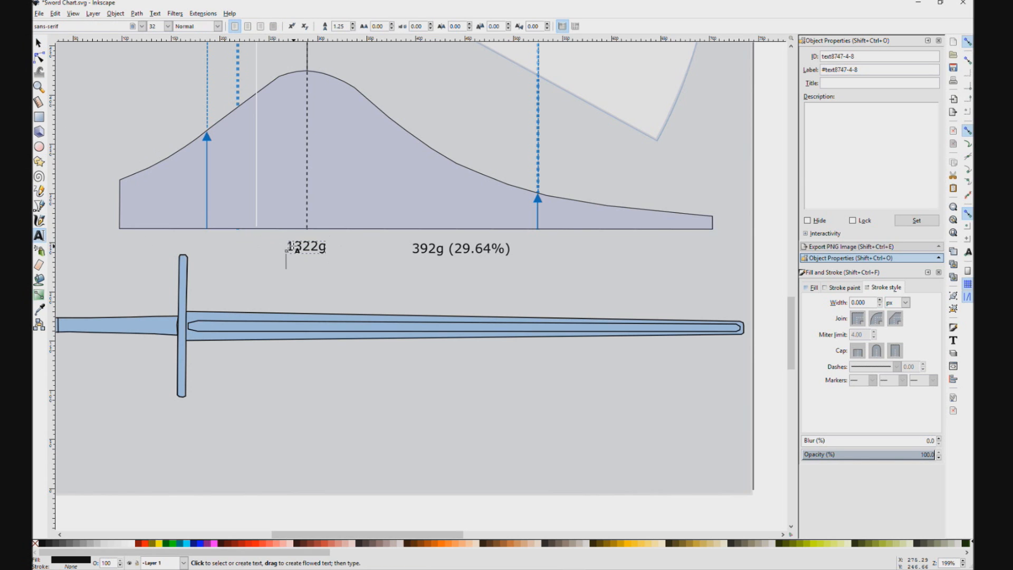
left_click_drag(302, 246, 320, 246)
key("BackSpace")
key("BackSpace")
type("614")
Step: Move the label with the percentage beneath the right blue arrow
left_click(428, 245)
left_click(39, 43)
left_click_drag(463, 250, 535, 248)
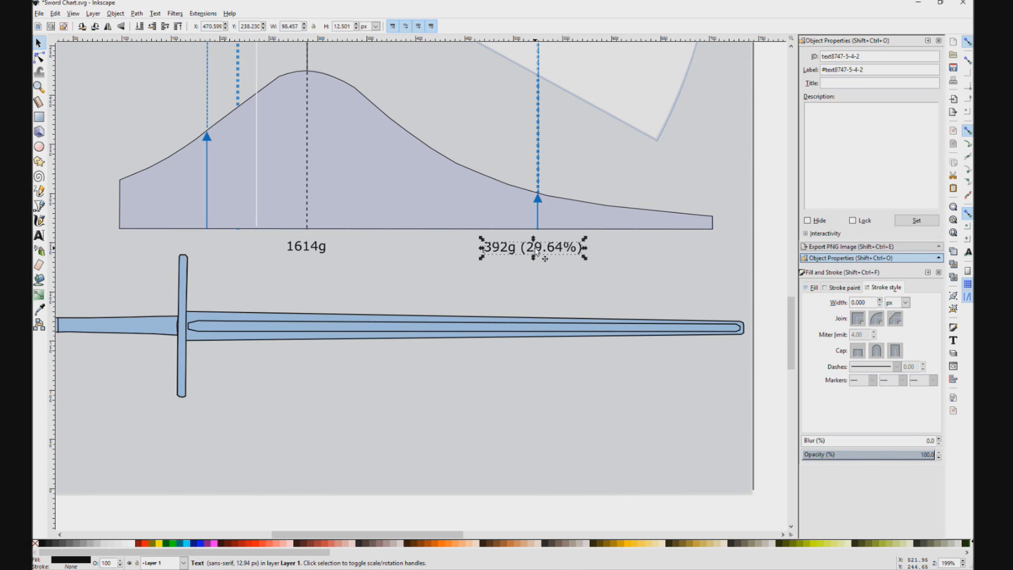
Step: Change the text of the label under the right blue arrow to 375g (23.23%)
double_click(506, 248)
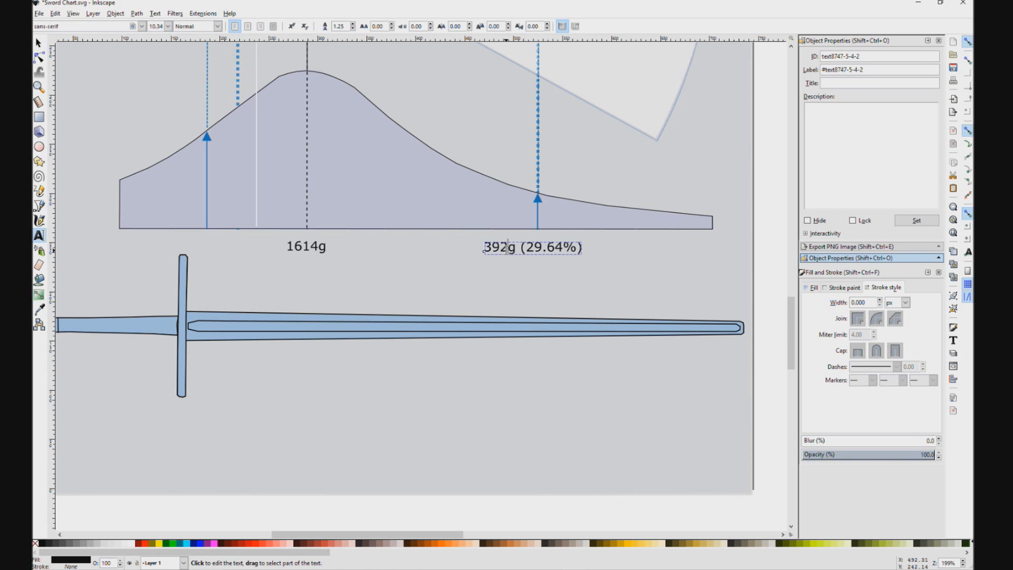
left_click_drag(508, 248, 483, 248)
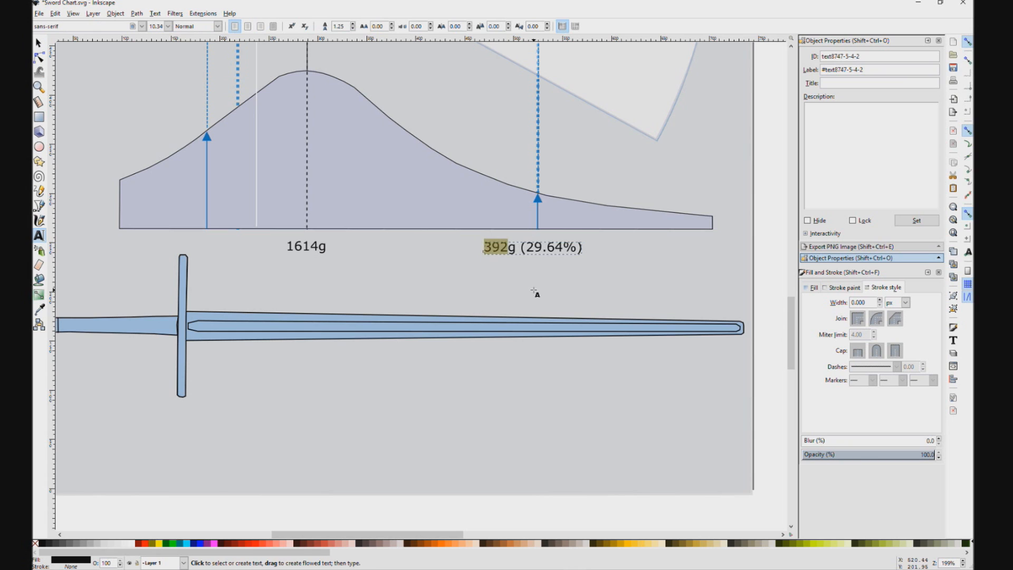
type("37")
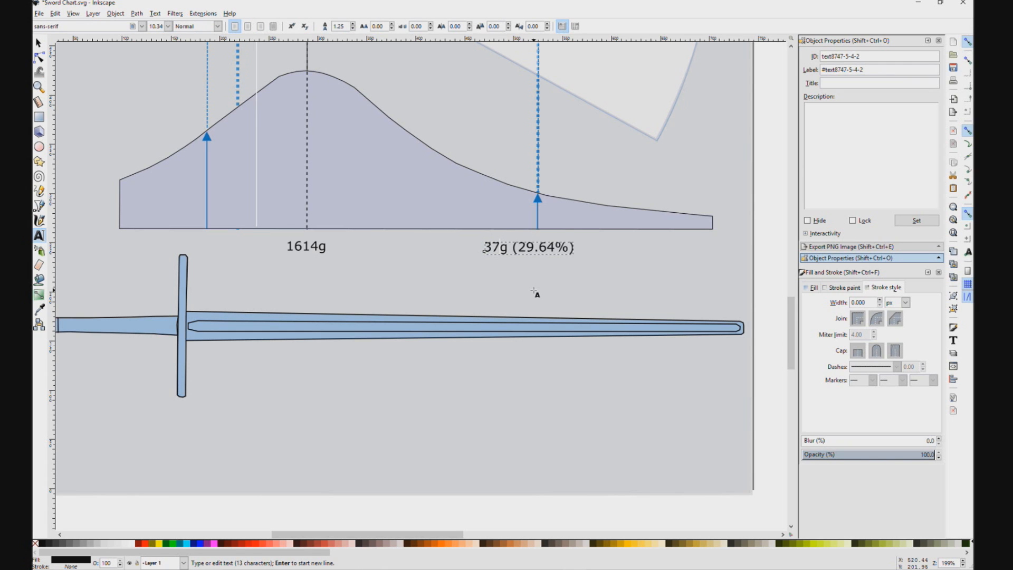
type("5")
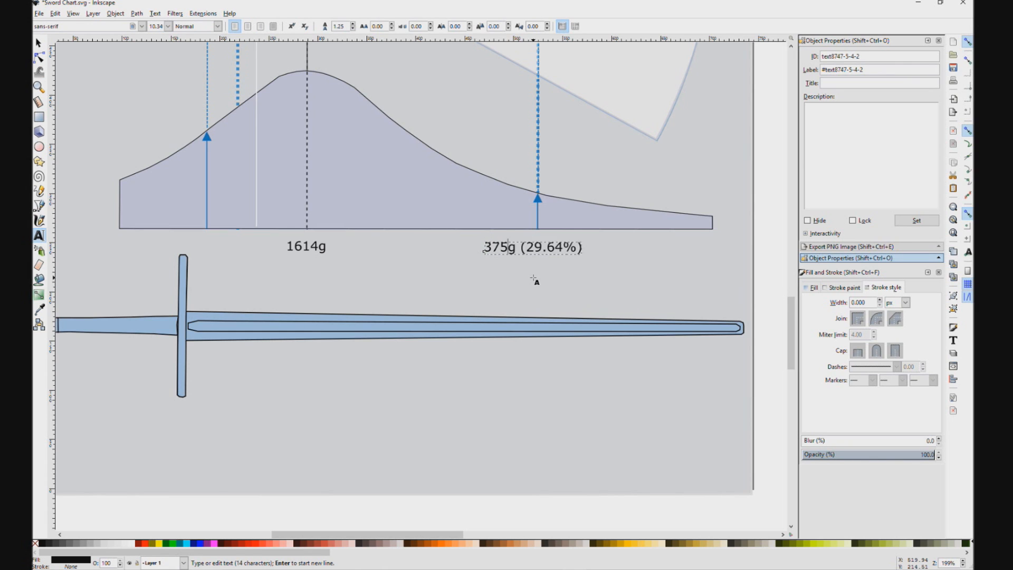
left_click_drag(548, 248, 563, 248)
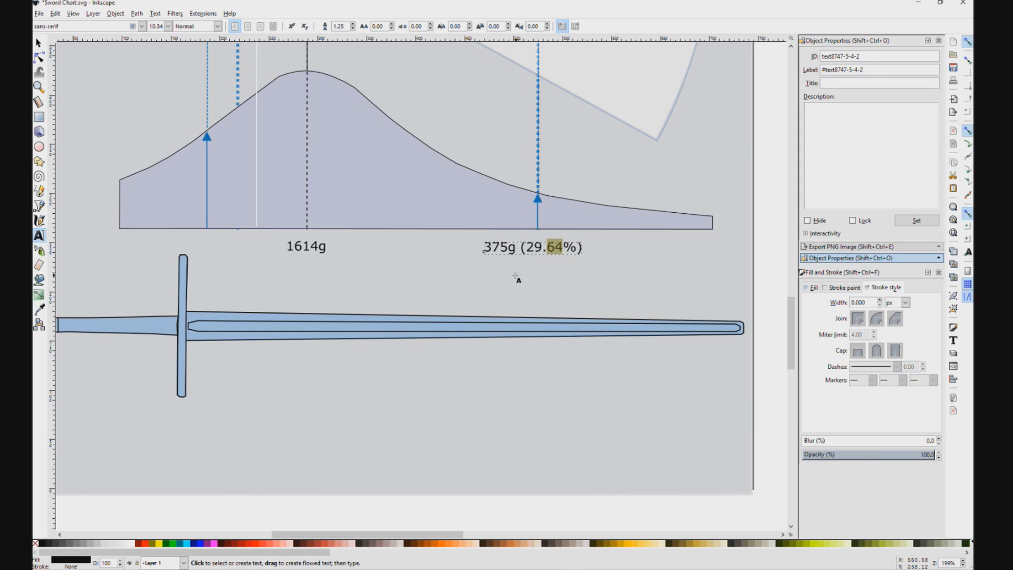
left_click(539, 248)
left_click_drag(536, 248, 563, 247)
type("3.")
type("23")
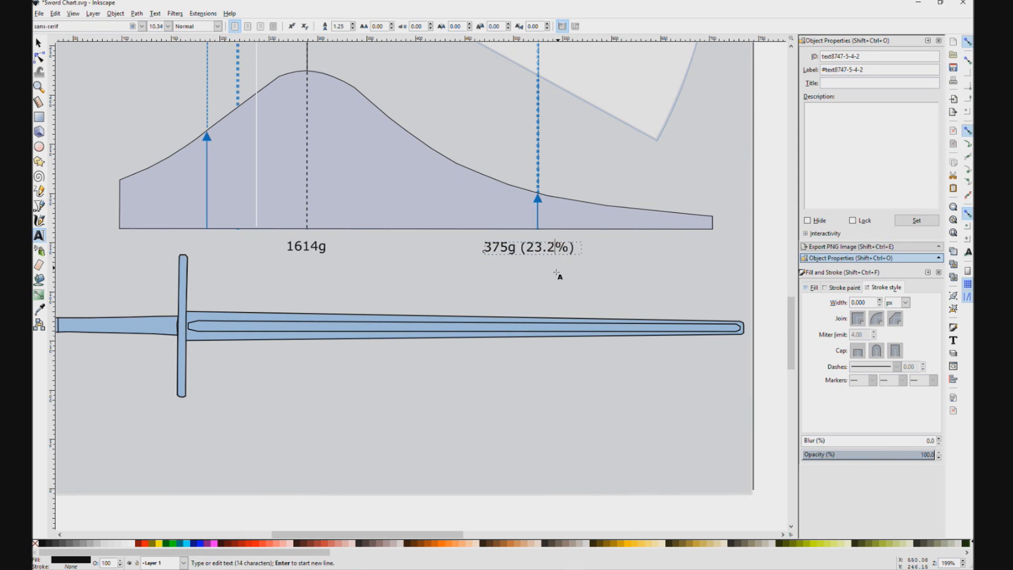
scroll(564, 182, "up", 7)
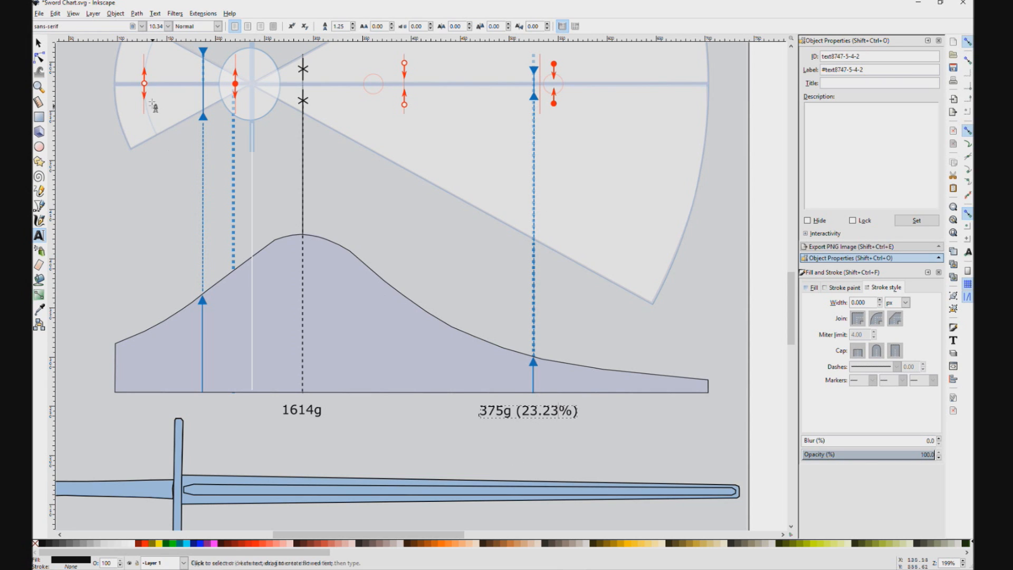
left_click(38, 43)
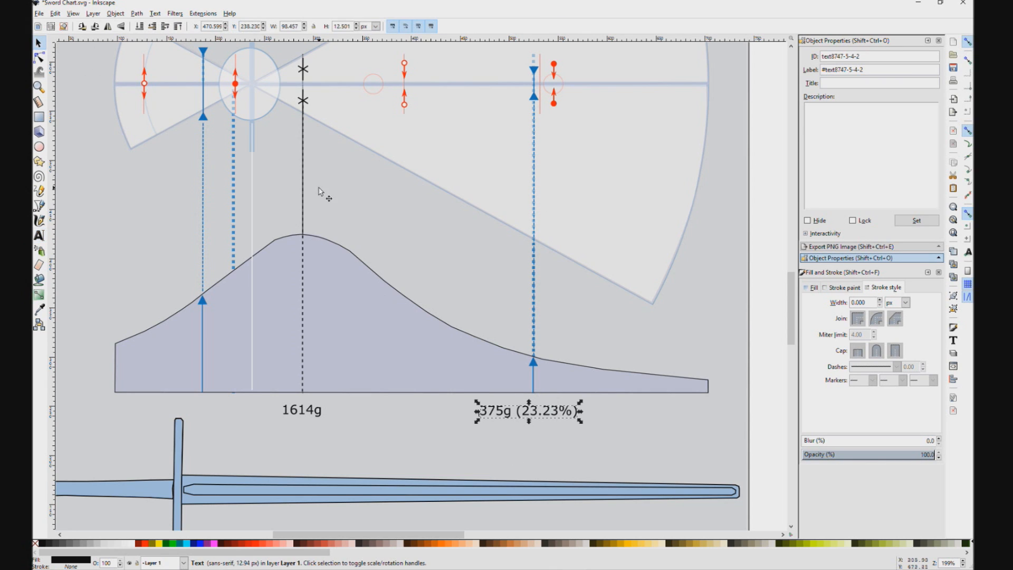
Step: Move the blue sword drawing up onto the chart's horizontal axis with its crossguard at the centre of the cones
left_click(389, 174)
key("1")
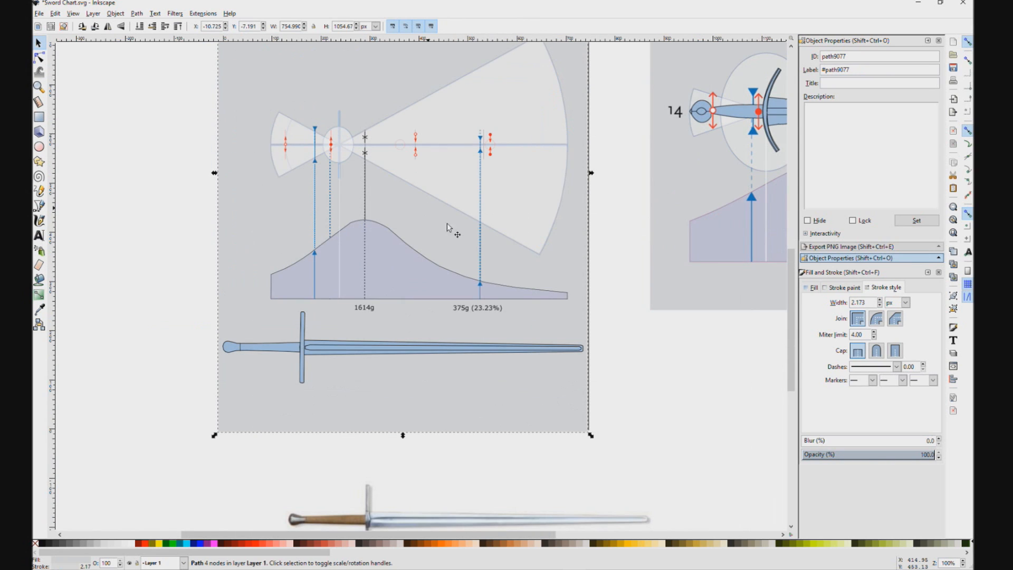
left_click(300, 350)
left_click_drag(300, 350, 337, 148)
scroll(359, 156, "up", 2)
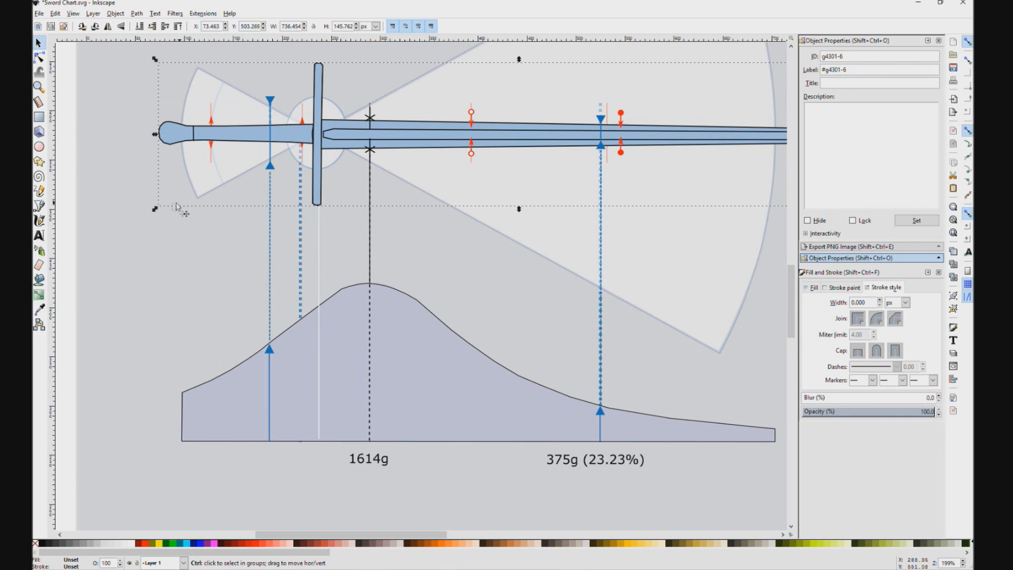
left_click_drag(210, 223, 554, 278)
key("ctrl+z")
left_click_drag(132, 222, 212, 170)
key("Escape")
Step: Scale the blue sword down slightly and move it left so its tip meets the right cone's outer arc
mouse_move(158, 212)
left_mouse_down()
mouse_move(175, 184)
mouse_move(206, 199)
mouse_move(391, 199)
mouse_move(443, 165)
mouse_move(133, 256)
mouse_move(400, 145)
mouse_move(197, 234)
left_mouse_up()
key("1")
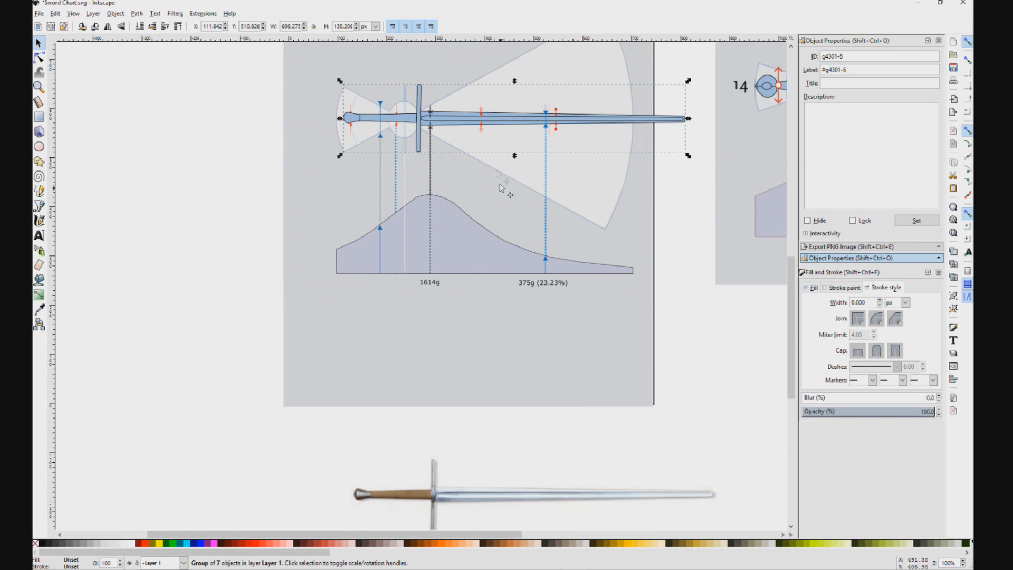
left_click_drag(522, 121, 468, 123)
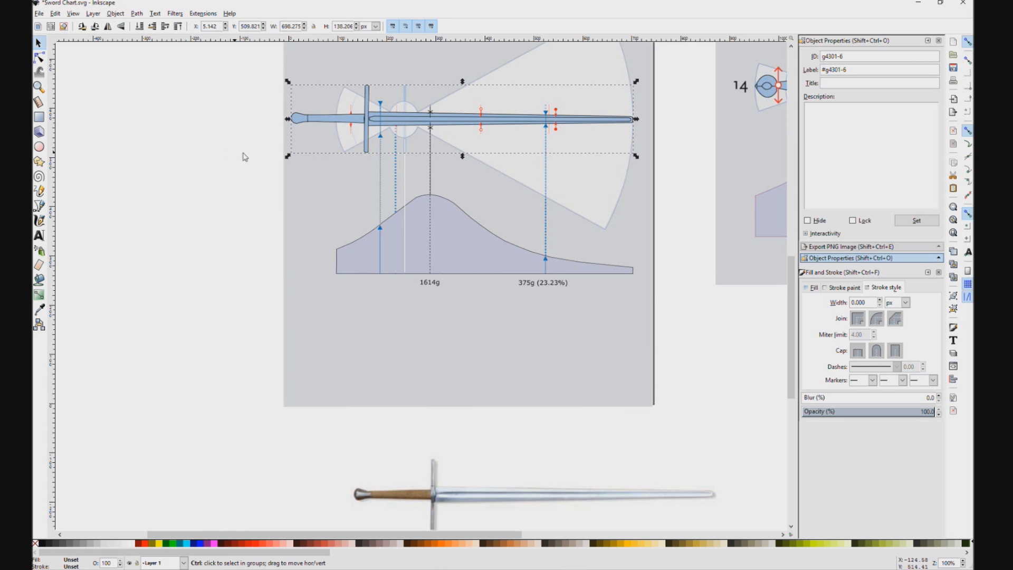
Step: Scale the blue sword down to about 603 px wide and position its crossguard over the centre of the cones
left_click_drag(288, 157, 334, 151)
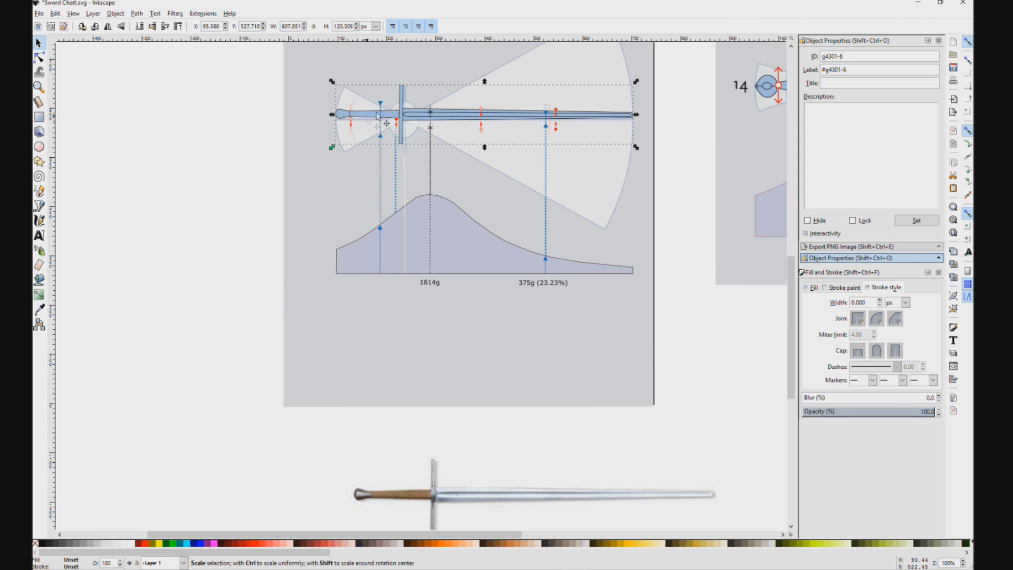
scroll(389, 98, "up", 2)
left_click_drag(409, 132, 412, 141)
left_click_drag(281, 205, 286, 201)
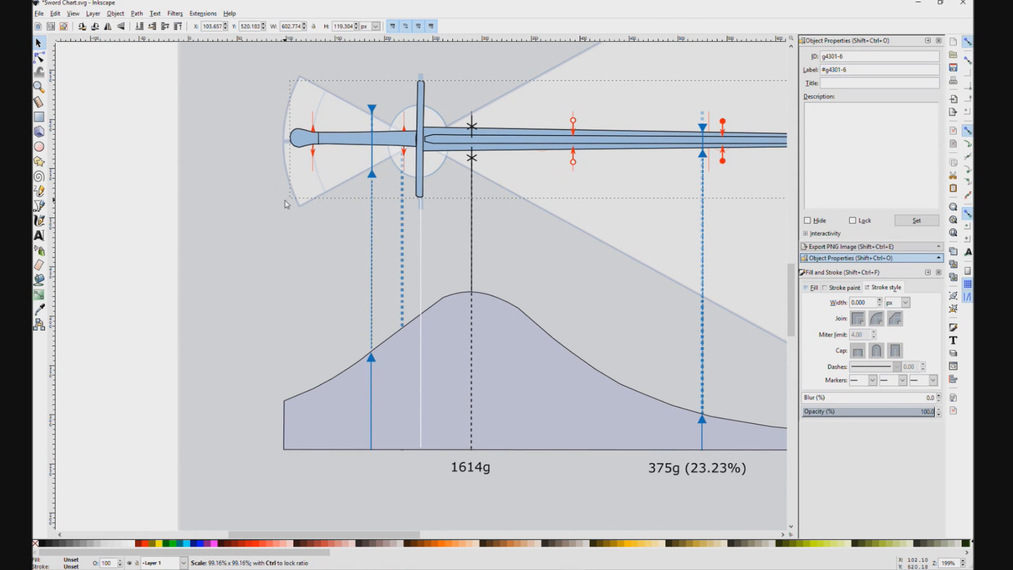
left_click_drag(311, 142, 312, 141)
scroll(473, 150, "down", 2)
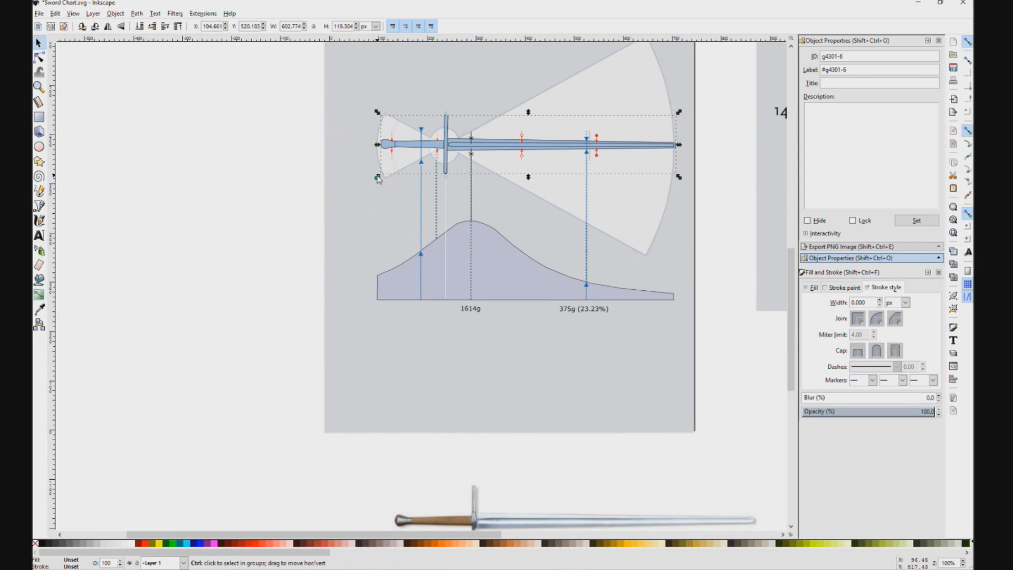
Step: Resize the blue sword to about 602 by 121 px, with its tip on the right cone's arc and crossguard near the cones' centre
left_click_drag(378, 178, 374, 183)
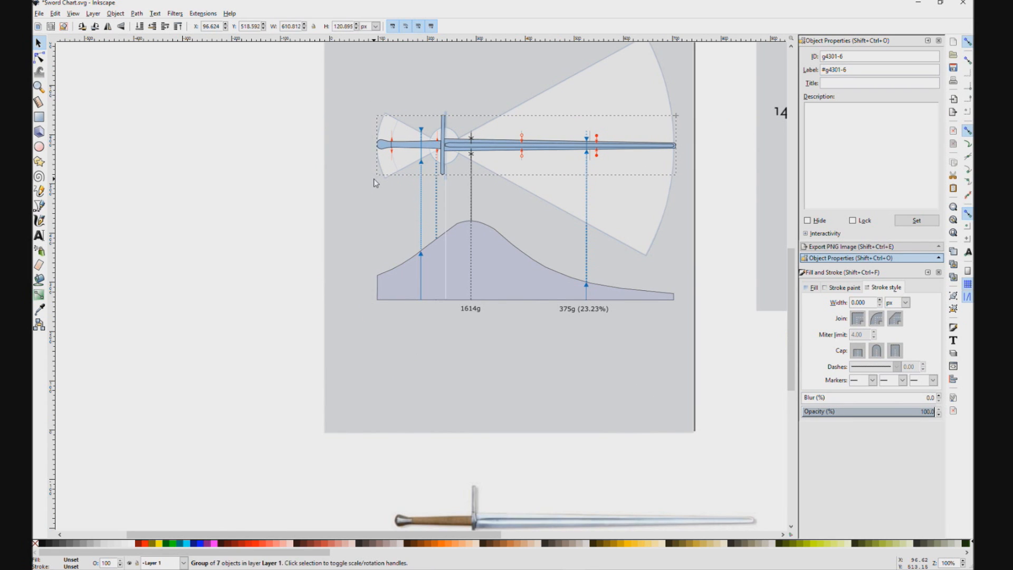
scroll(440, 140, "up", 1)
left_click_drag(443, 153, 446, 151)
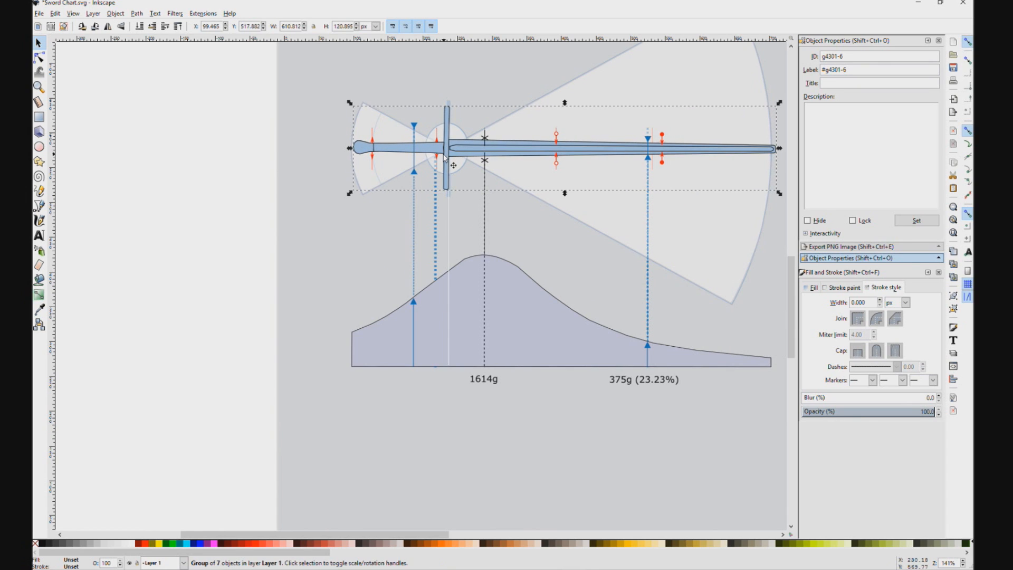
left_click_drag(350, 149, 347, 150)
left_click_drag(780, 150, 775, 150)
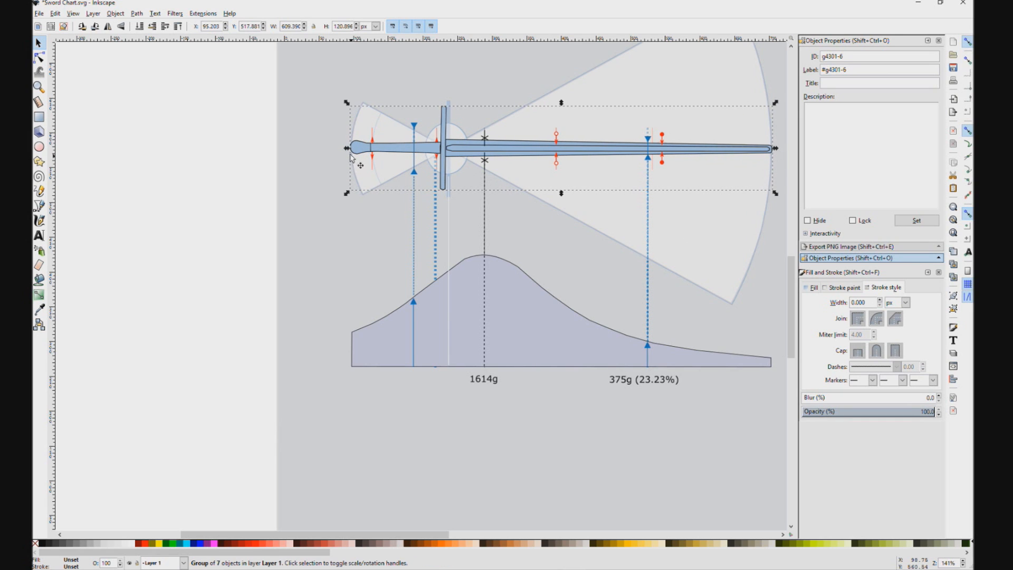
left_click_drag(348, 151, 353, 150)
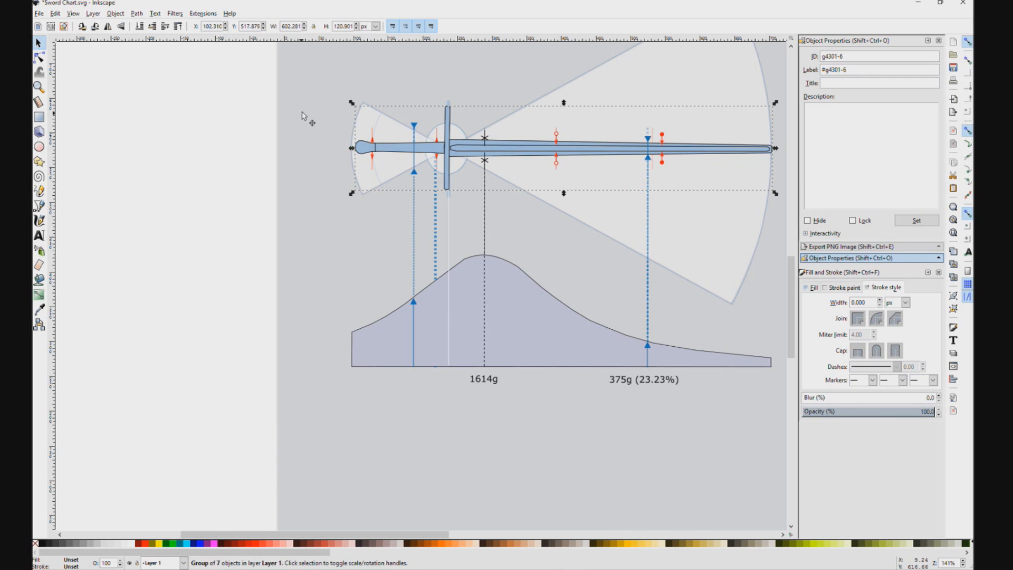
Step: Stretch only the sword's handle and pommel parts outward to meet the left cone's outer arc
left_click(304, 116)
left_click(39, 46)
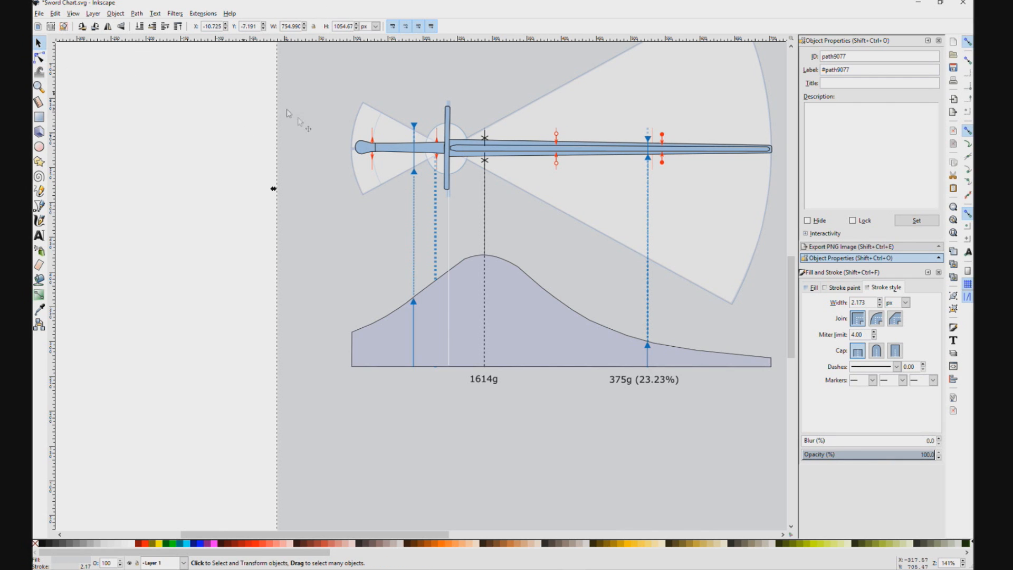
left_click(361, 152)
double_click(372, 153)
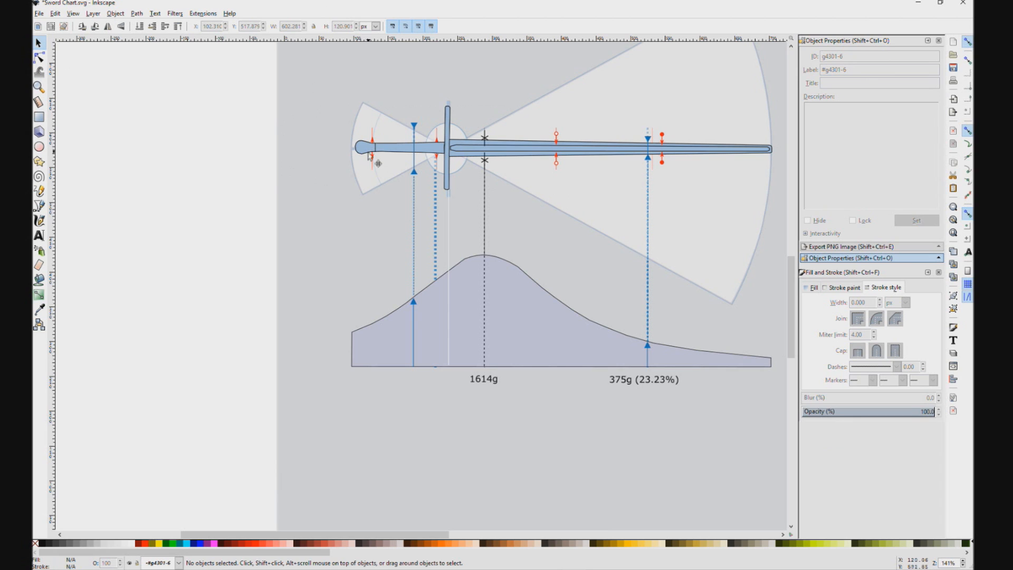
left_click(447, 127, "ctrl")
left_click(382, 148, "shift")
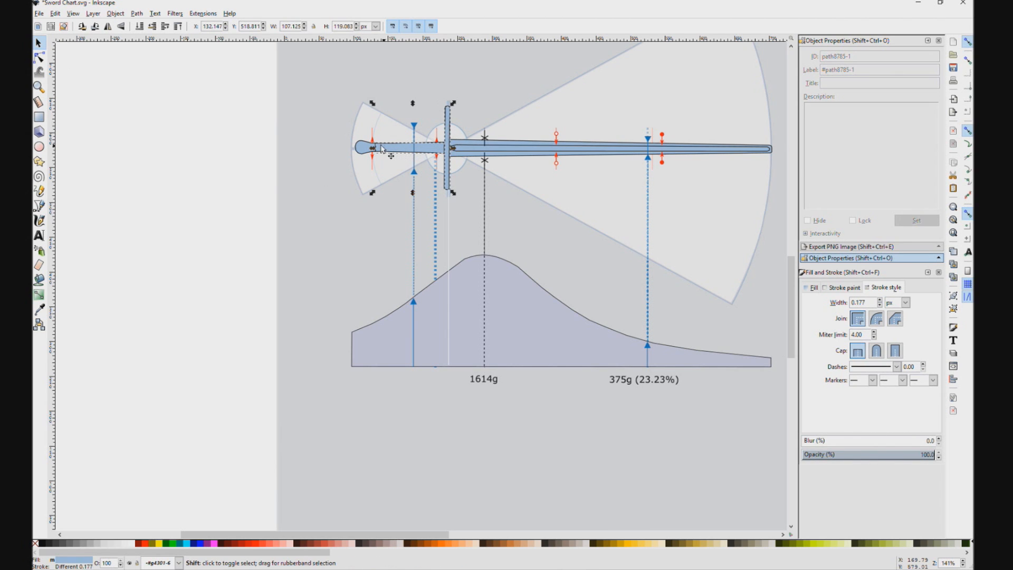
left_click(363, 149)
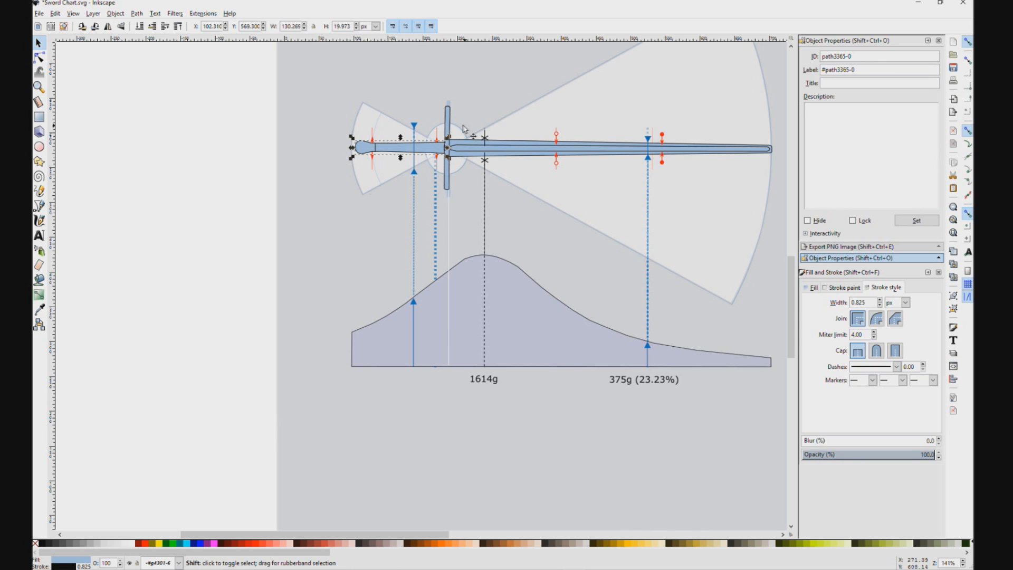
left_click(447, 122, "shift")
left_click_drag(353, 148, 347, 151)
left_click(845, 287)
left_click(886, 288)
left_click(280, 210)
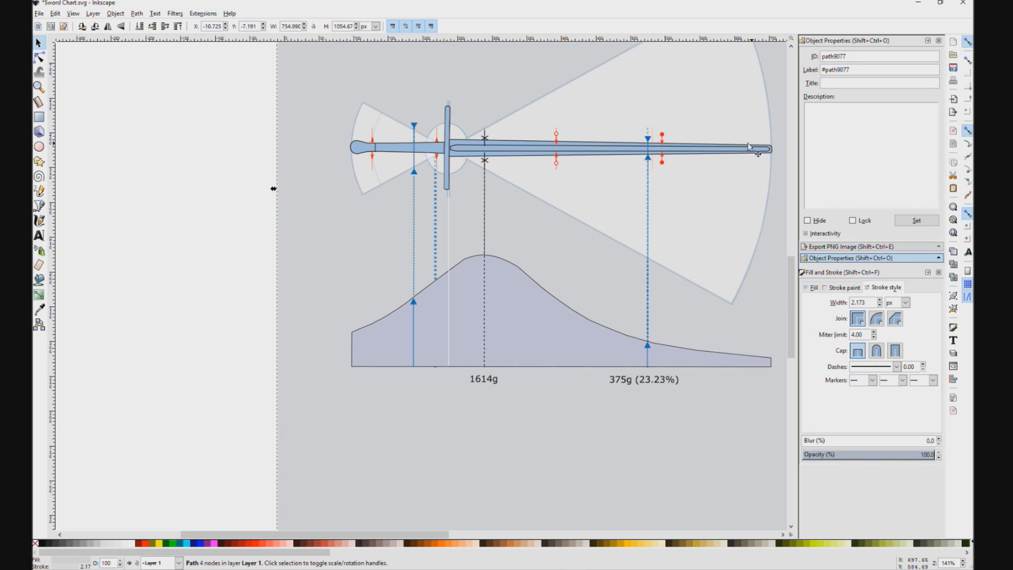
Step: Examine the ends and nodes of the mass curve against the sword's pommel and tip
left_click(386, 189)
left_click(346, 361)
left_click(372, 190)
left_click(354, 121)
left_click(765, 263)
left_click(773, 333)
key("n")
left_click(688, 358)
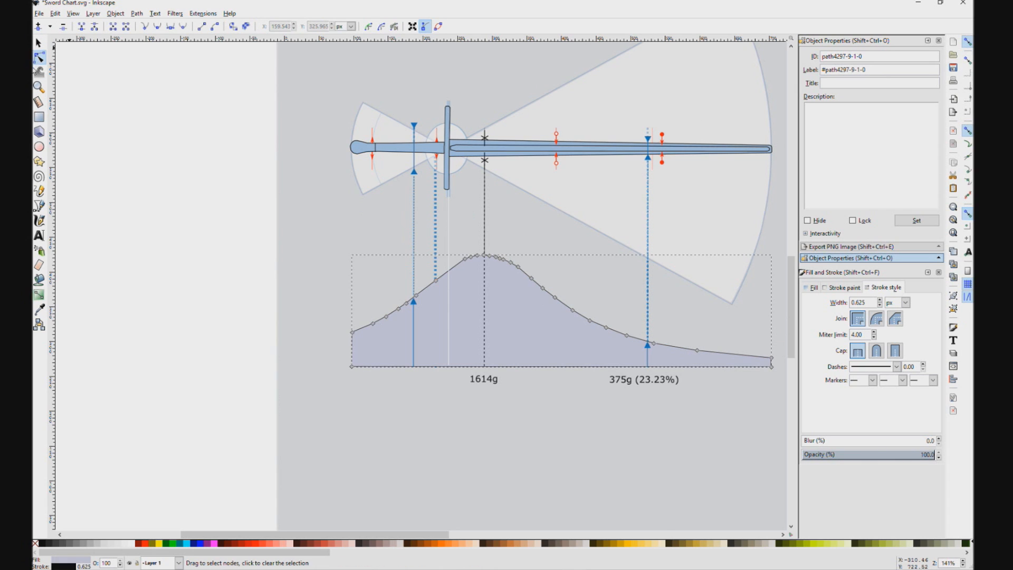
left_click(39, 42)
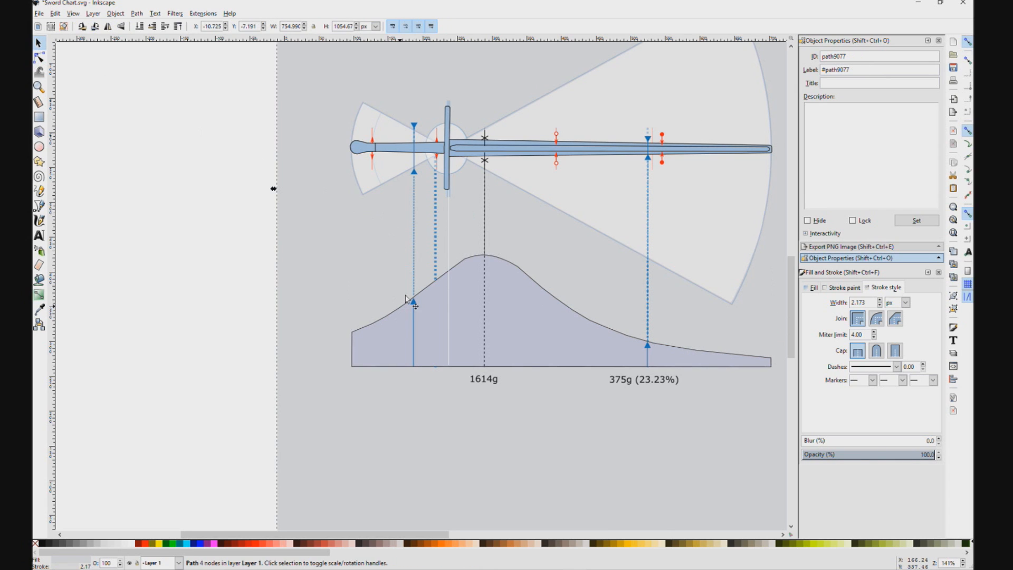
Step: Move the semi-transparent template drawing group from behind the chart to the empty canvas at its lower right
scroll(449, 237, "up", 1, "ctrl")
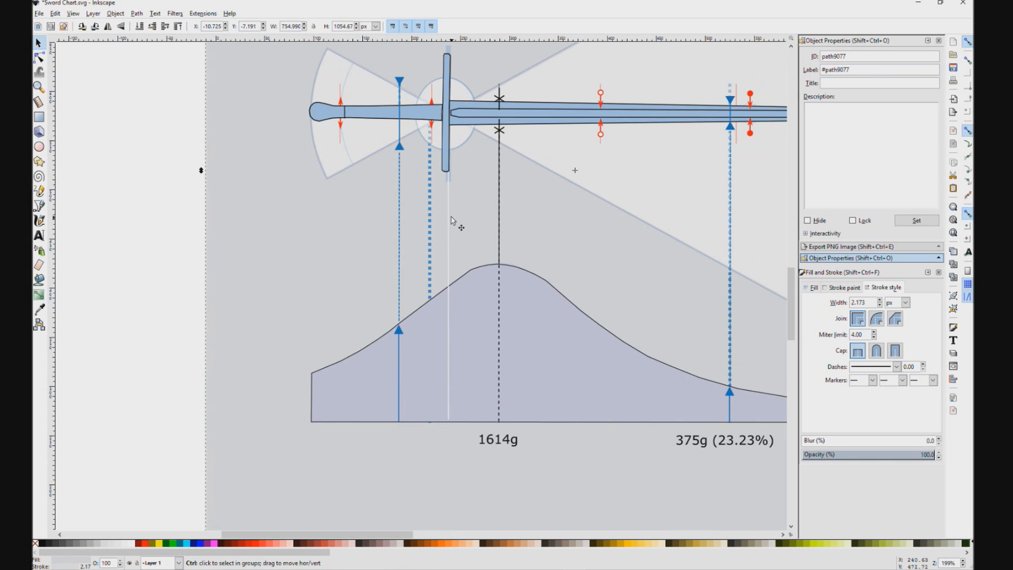
scroll(452, 220, "up", 1, "ctrl")
left_click(452, 164)
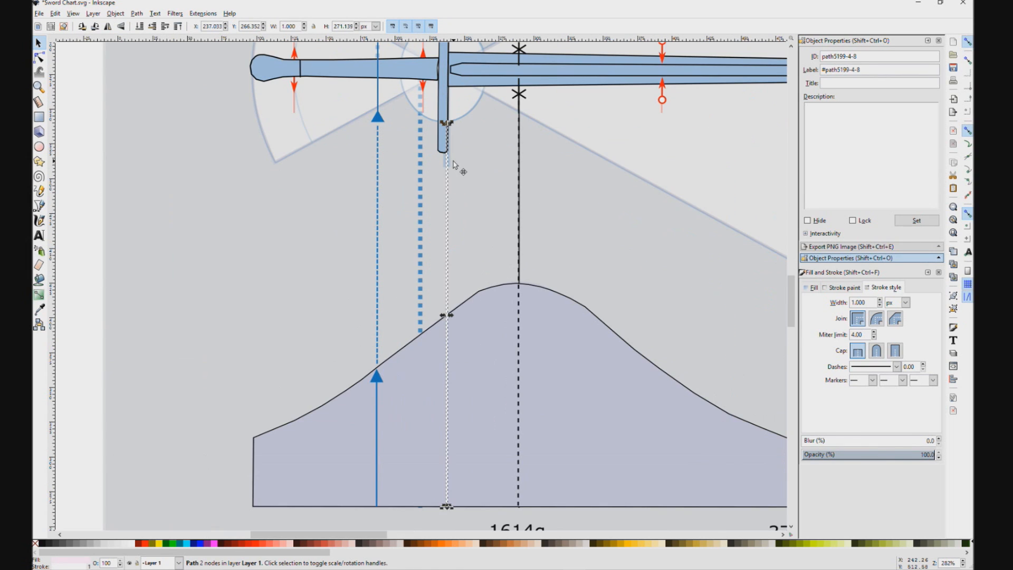
left_click(441, 164)
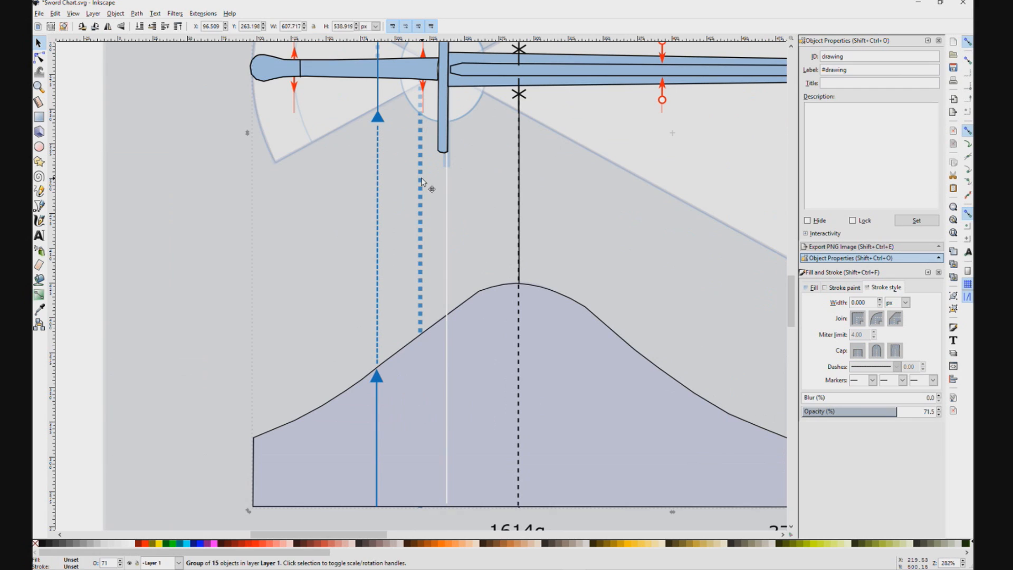
double_click(421, 197)
left_click(405, 198)
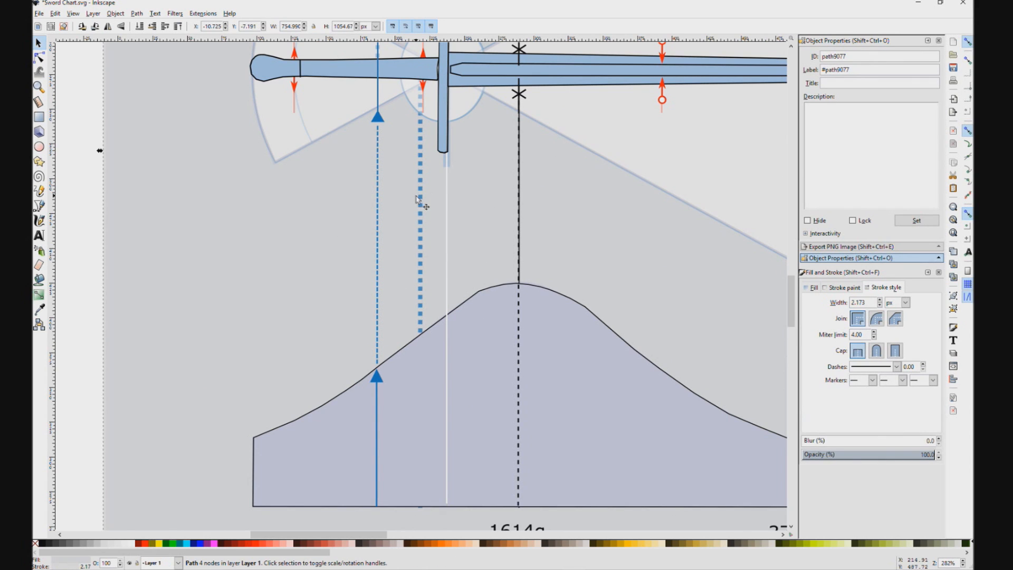
left_click(420, 196)
left_click_drag(421, 196, 264, 201)
scroll(302, 145, "down", 4)
mouse_move(278, 202)
left_mouse_down()
mouse_move(151, 349)
mouse_move(204, 557)
mouse_move(652, 368)
mouse_move(647, 404)
left_mouse_up()
scroll(376, 95, "up", 2)
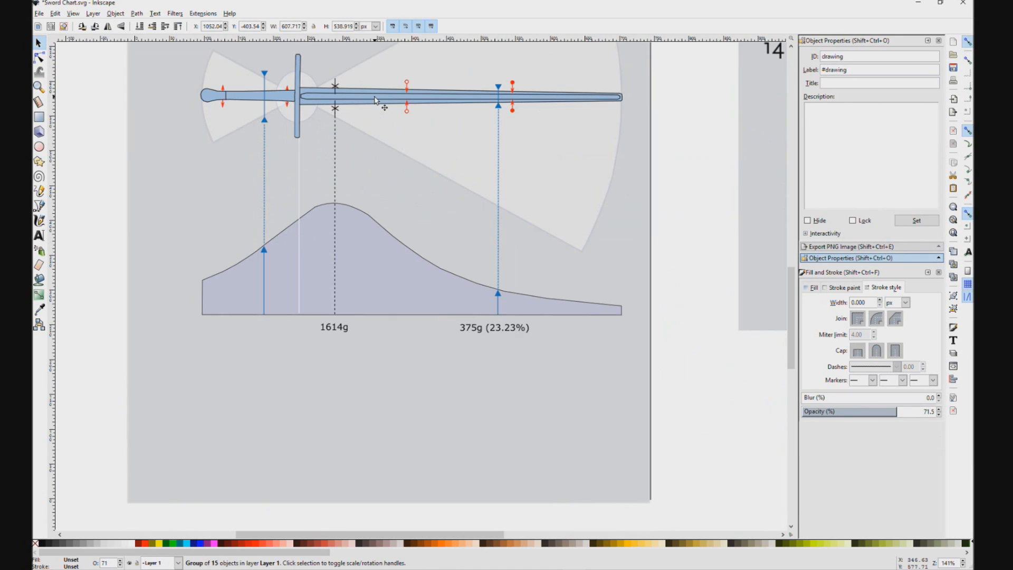
Step: Lower the blue sword in the stacking order beneath the handle's red circle markers while keeping it above the cones
left_click_drag(401, 131, 421, 179)
scroll(365, 135, "up", 1)
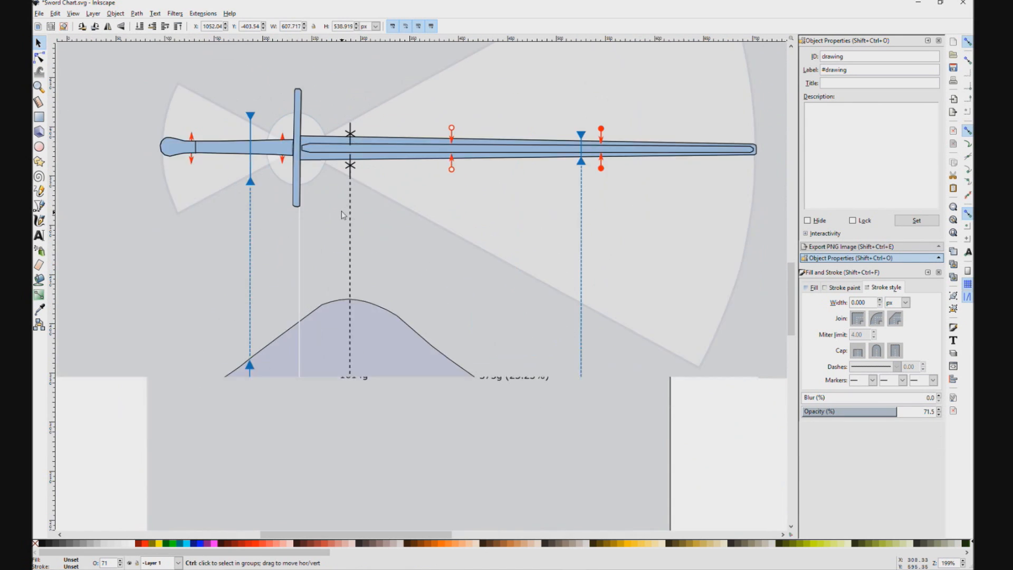
left_click(191, 142)
scroll(196, 140, "up", 2)
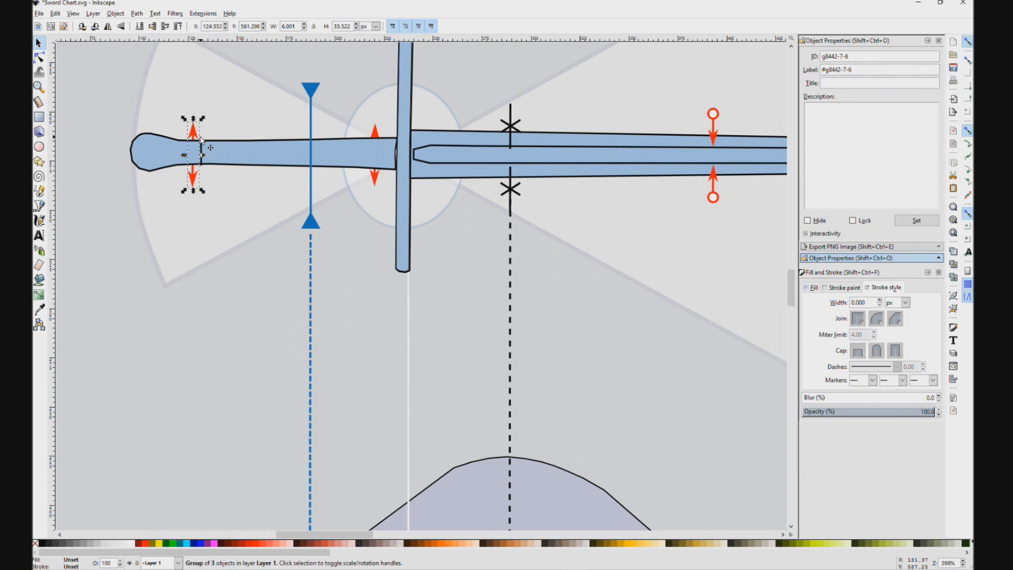
left_click(254, 160)
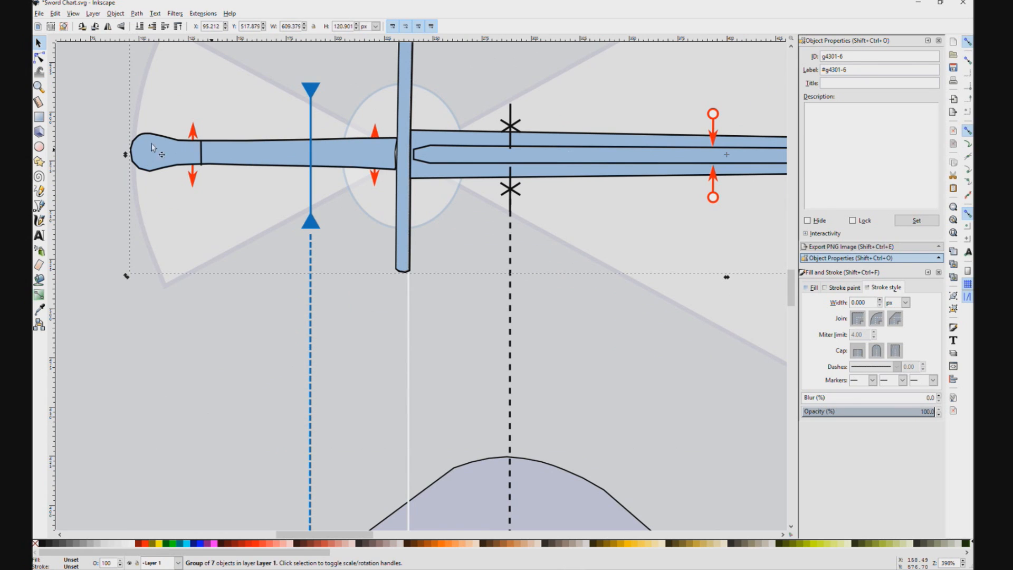
scroll(362, 208, "down", 1)
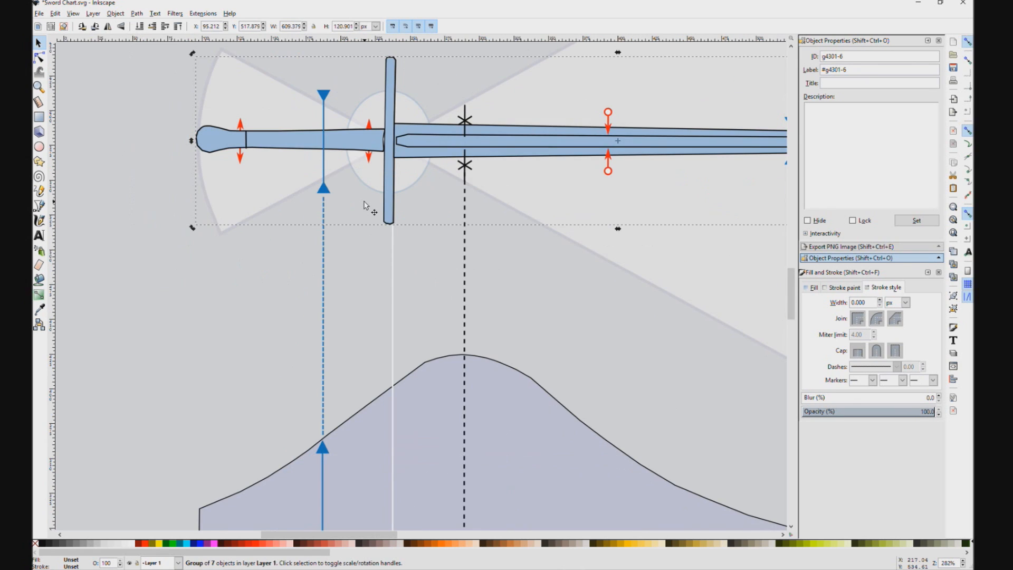
key("Page_Down")
key("Page_Up")
key("Page_Down")
key("Page_Down")
key("Page_Down")
key("Page_Up")
key("Page_Up")
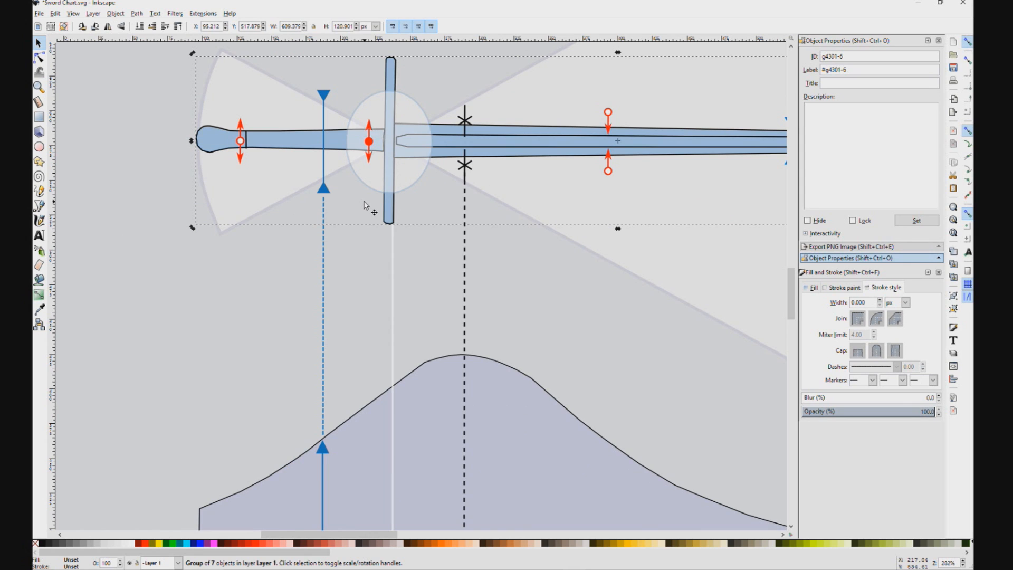
key("Page_Up")
Step: Nudge the two red double-arrow markers on the handle into line with the sword's axis
left_click_drag(376, 124, 342, 147)
left_click(206, 165, "ctrl")
left_click_drag(207, 165, 209, 163)
left_click(337, 168, "ctrl")
left_click_drag(337, 168, 337, 167)
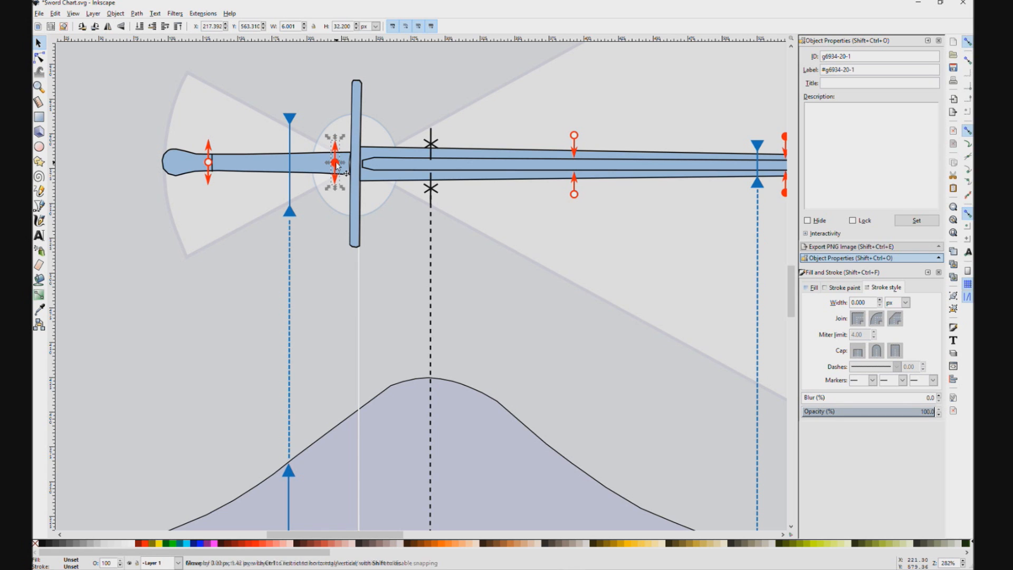
Step: Move the two black asterisk markers vertically outward so they sit just outside the blade's edges
left_click(435, 189, "ctrl")
left_click_drag(435, 188, 442, 212)
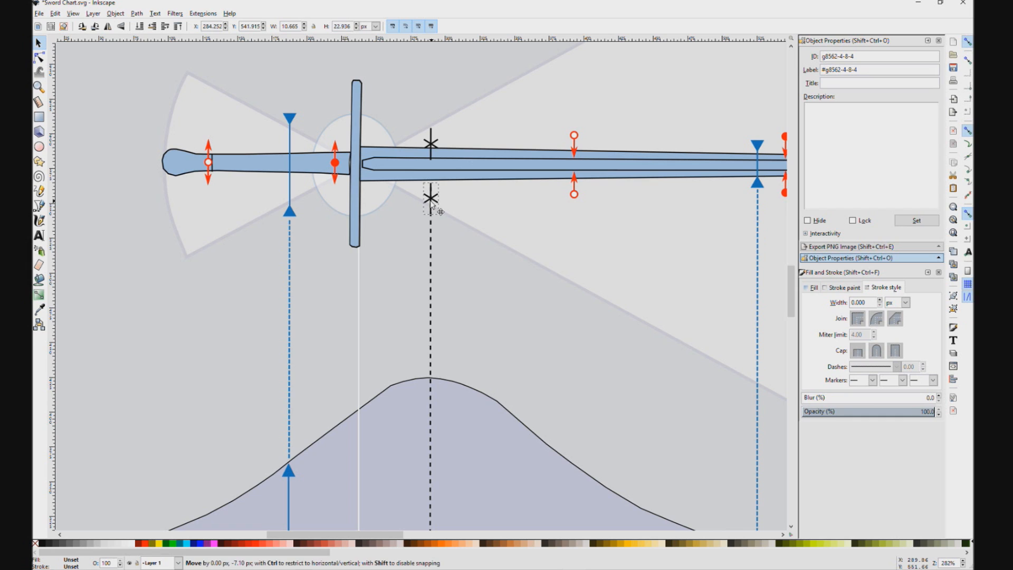
left_click(440, 153, "ctrl")
left_click_drag(440, 153, 439, 139)
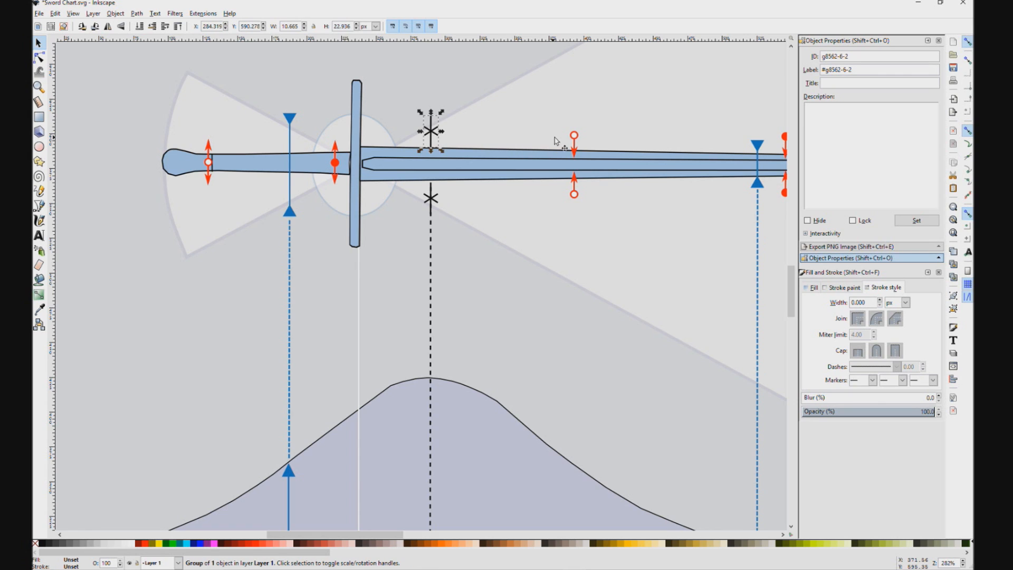
Step: Move the two red arrows with hollow circles vertically outward, clear of the blade's edges
left_click(580, 138, "ctrl")
left_click_drag(580, 138, 580, 129)
left_click_drag(574, 192, 573, 204)
Step: Compare with the reference chart and stretch the blue arrow pair near the blade's tip to about 40 px high
left_click(758, 185)
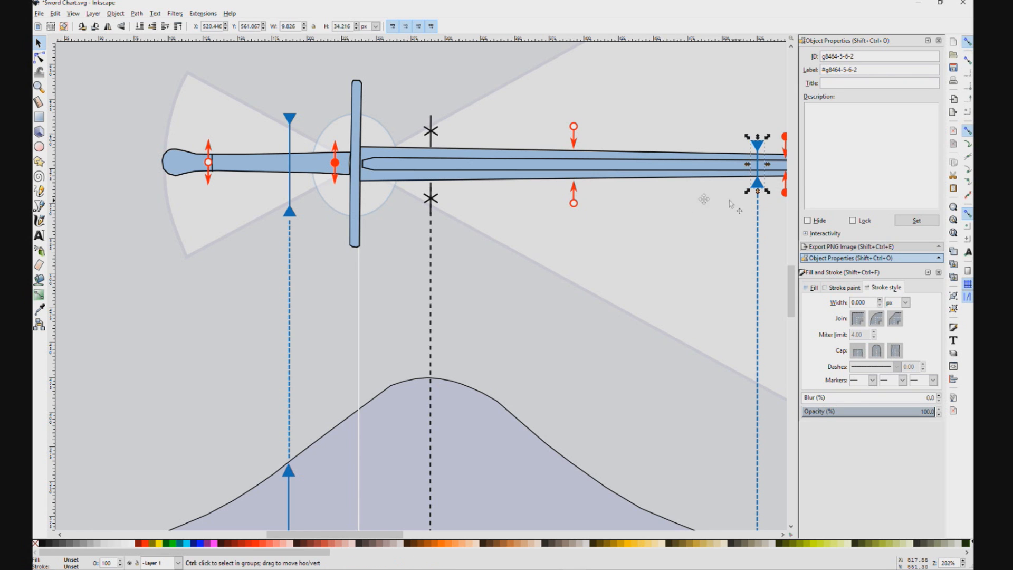
left_click_drag(731, 201, 620, 207)
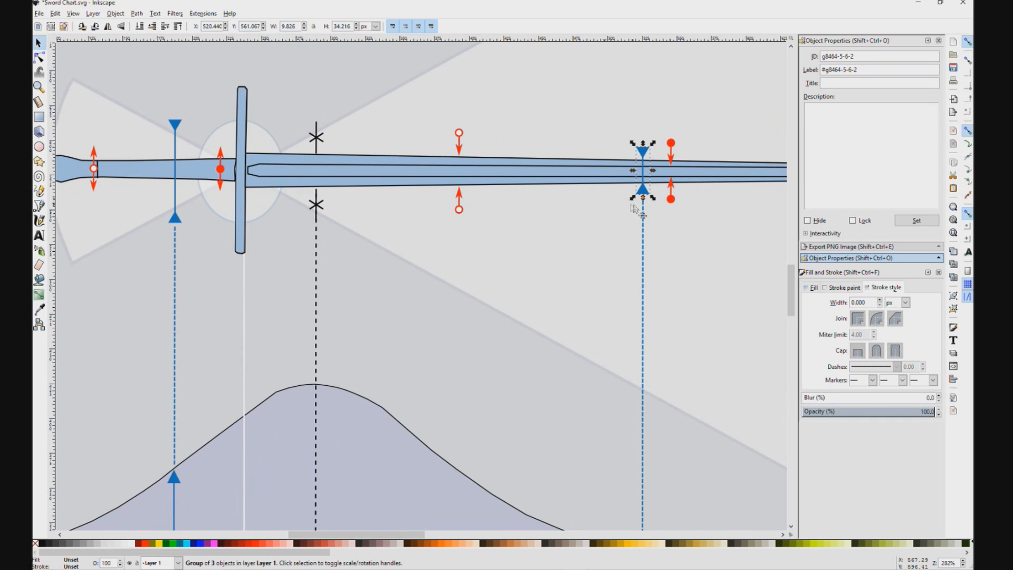
scroll(633, 208, "down", 4)
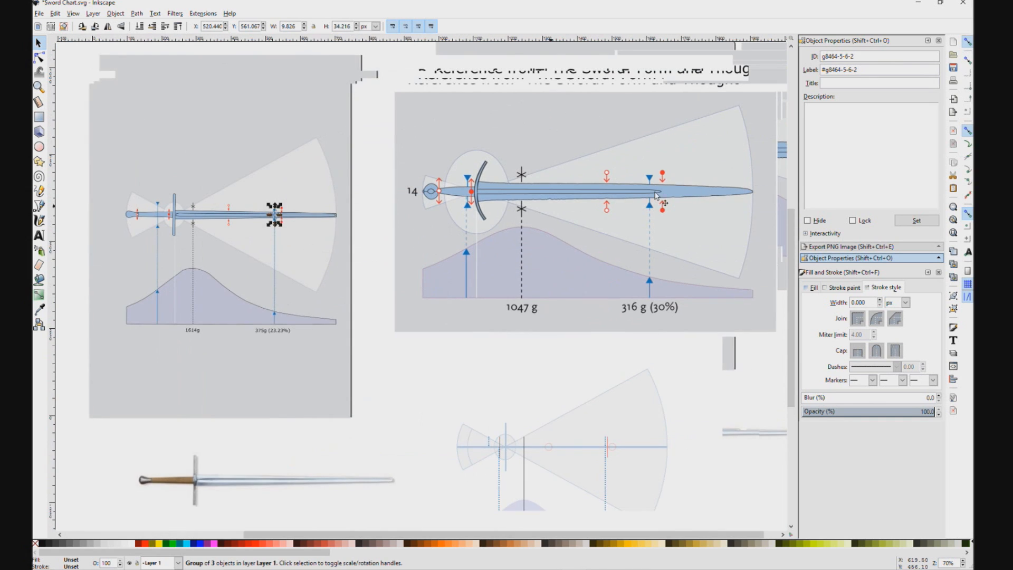
scroll(656, 196, "up", 2)
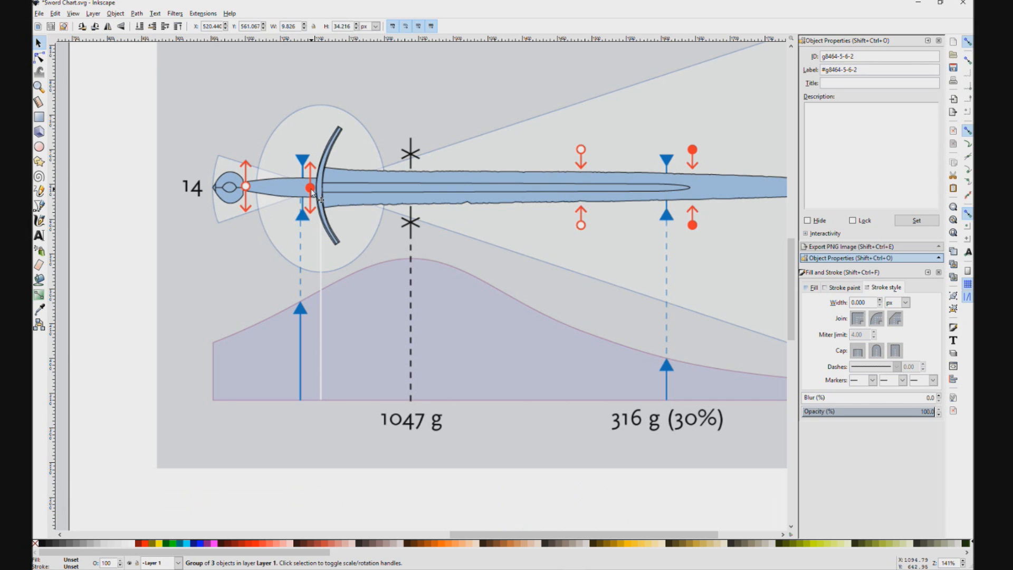
left_click_drag(173, 208, 658, 206)
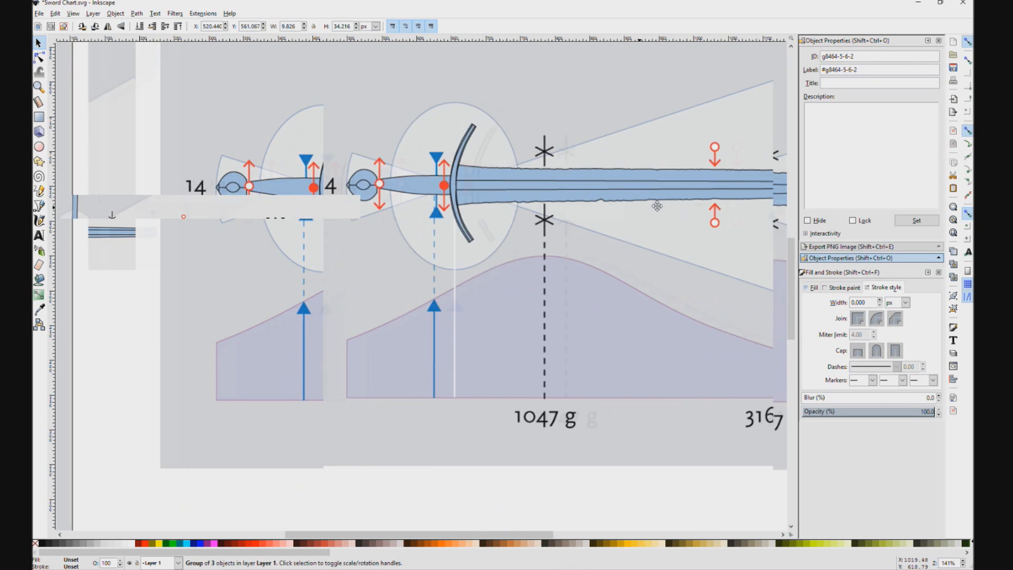
left_click_drag(247, 201, 274, 194)
scroll(268, 210, "up", 2)
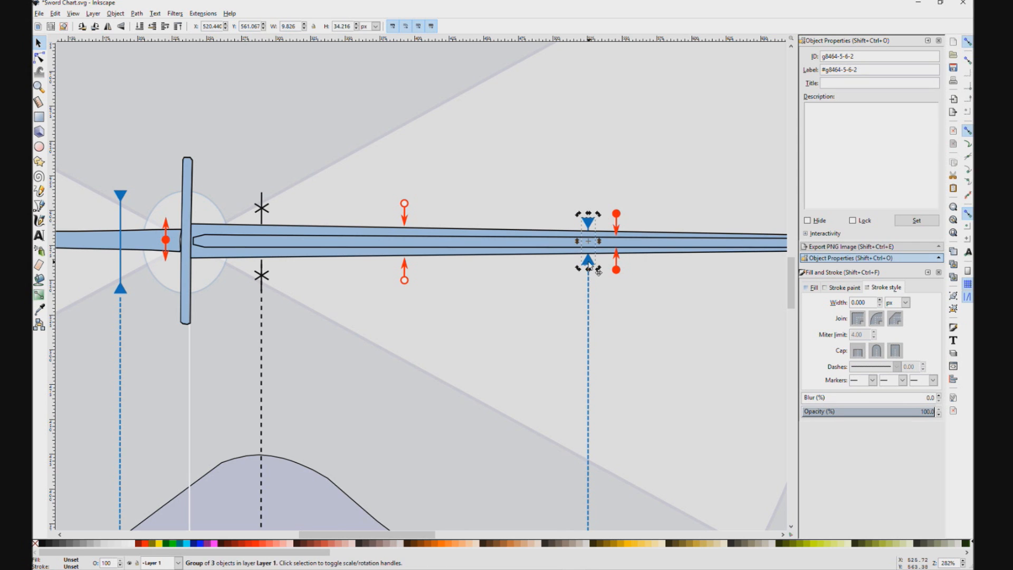
left_click_drag(588, 269, 589, 274)
left_click_drag(589, 214, 589, 212)
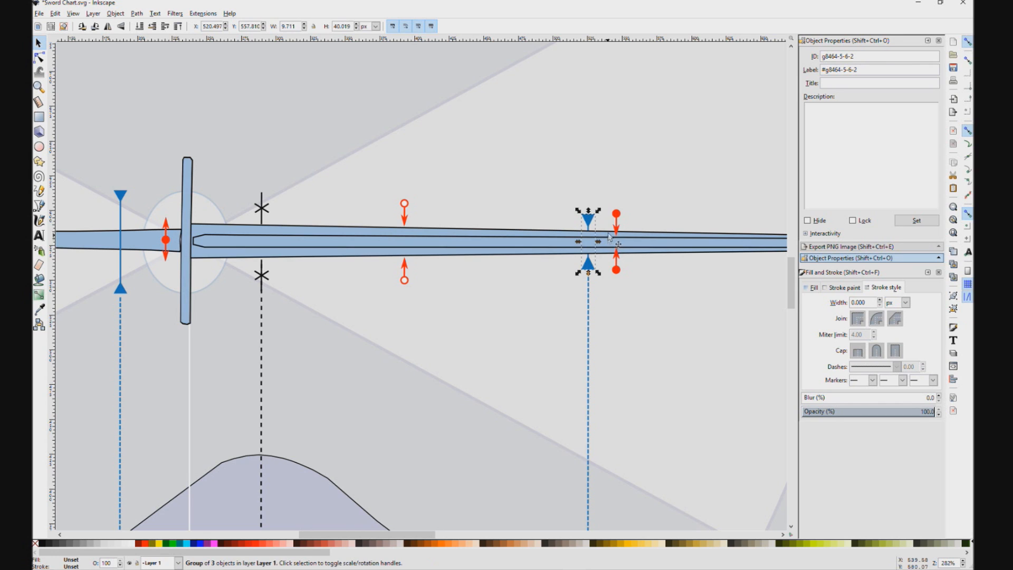
Step: Move the two red arrows with filled circles vertically outward, clear of the blade's edges
left_click(619, 213)
left_click_drag(618, 211, 618, 206)
left_click(618, 207)
left_click(618, 273)
left_click_drag(619, 278, 619, 283)
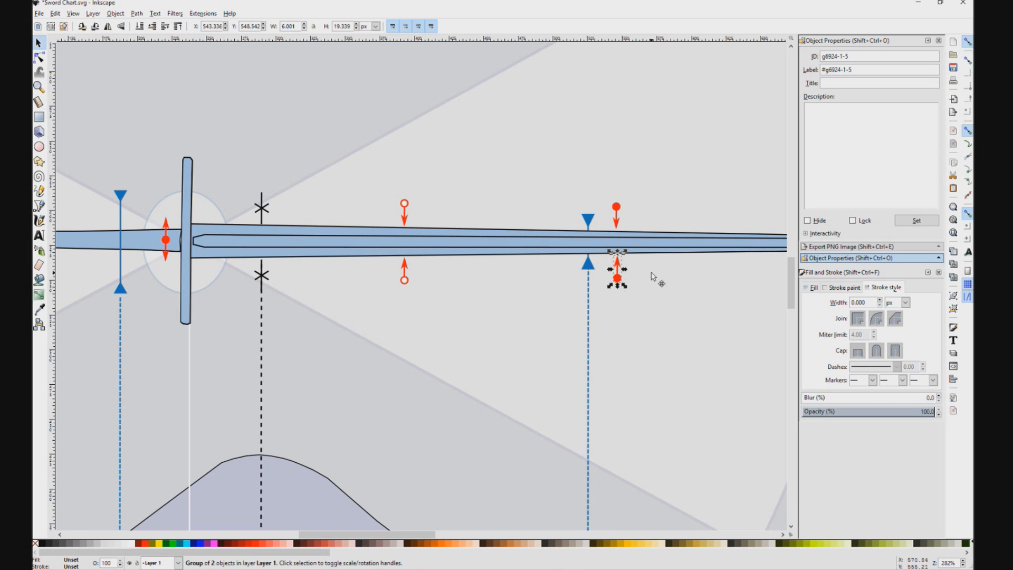
Step: Look over the whole sword chart, including the mass curve, its labels and the drawings around the page
left_click(667, 280)
scroll(668, 280, "down", 1)
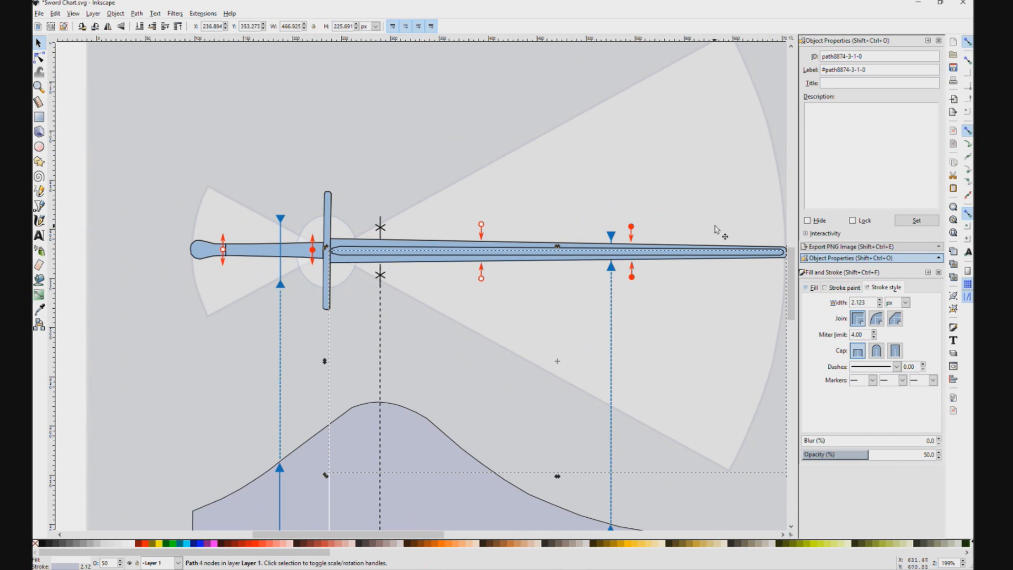
scroll(715, 225, "down", 1)
left_click(554, 318)
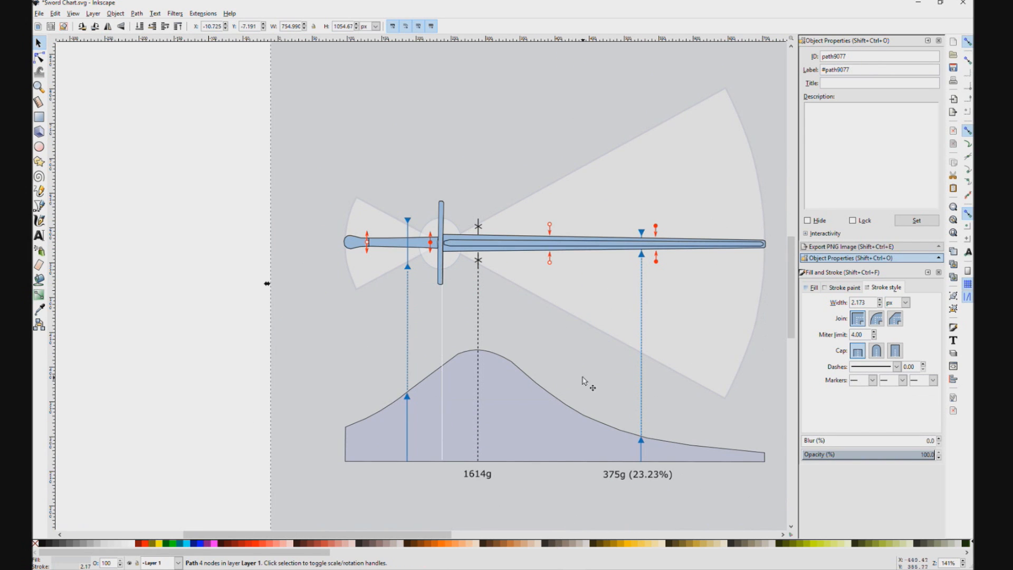
left_click_drag(600, 431, 559, 408)
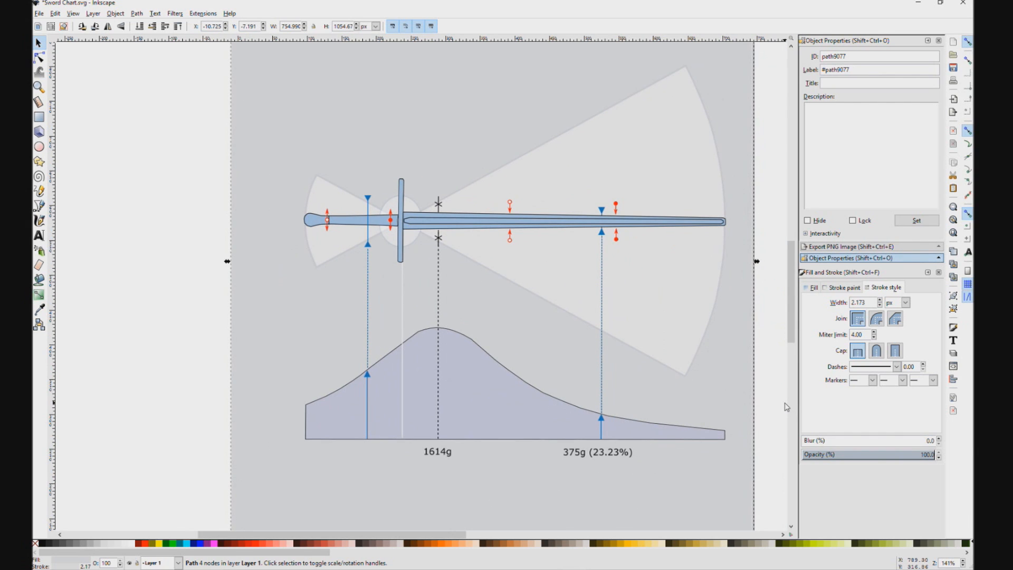
left_click_drag(301, 373, 275, 274)
scroll(341, 303, "down", 3)
scroll(417, 347, "down", 2)
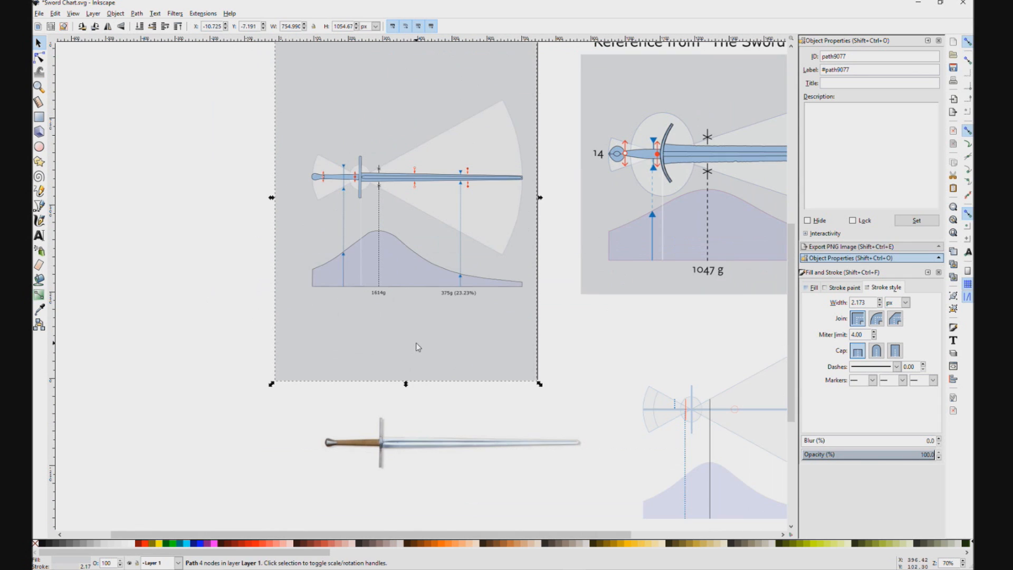
Step: Move the faded original dynamics drawing beside the sword chart and raise it to the top of the stacking order
left_click_drag(774, 413, 242, 177)
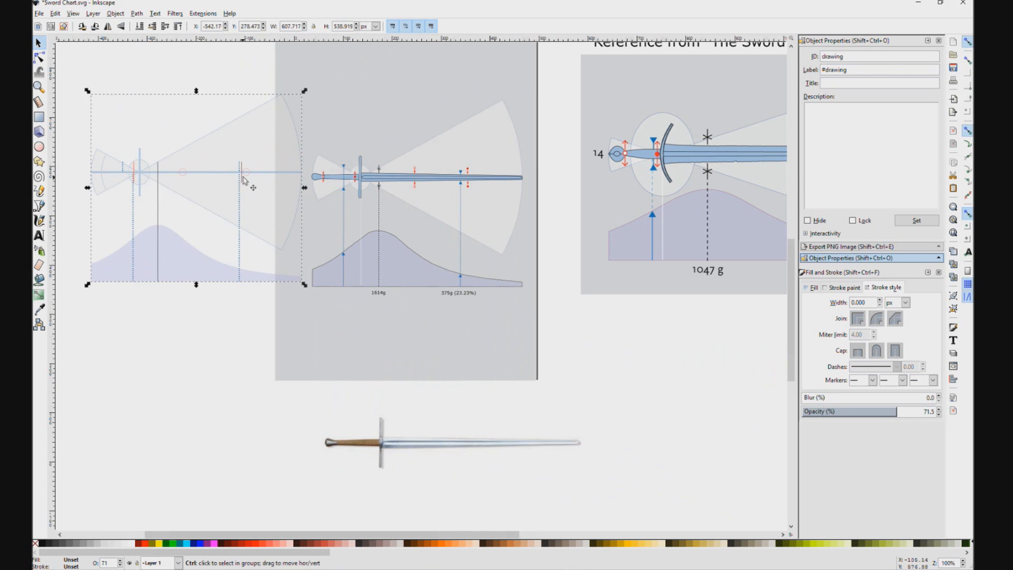
scroll(243, 177, "up", 2)
left_click_drag(323, 169, 242, 283)
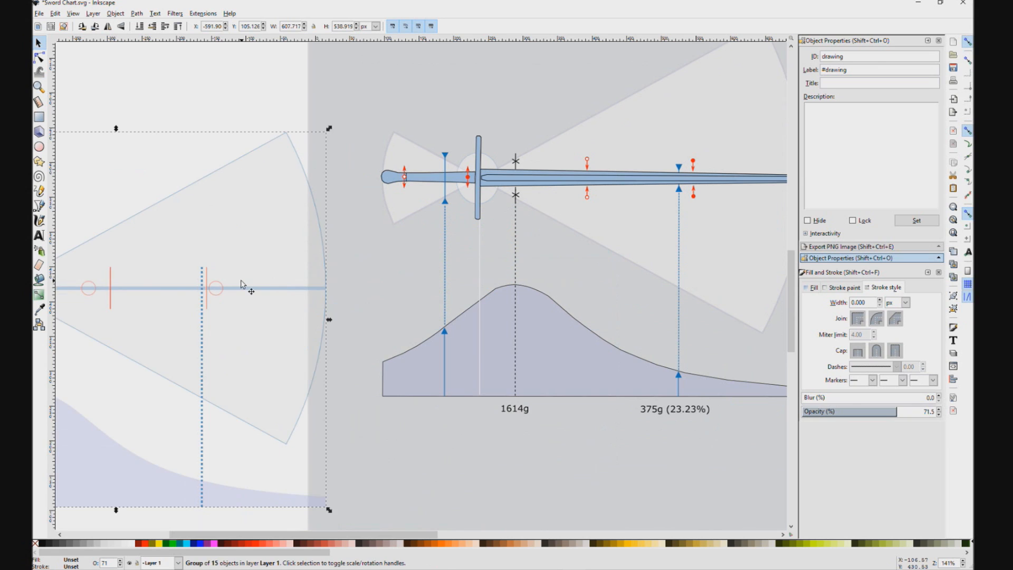
left_click(121, 15)
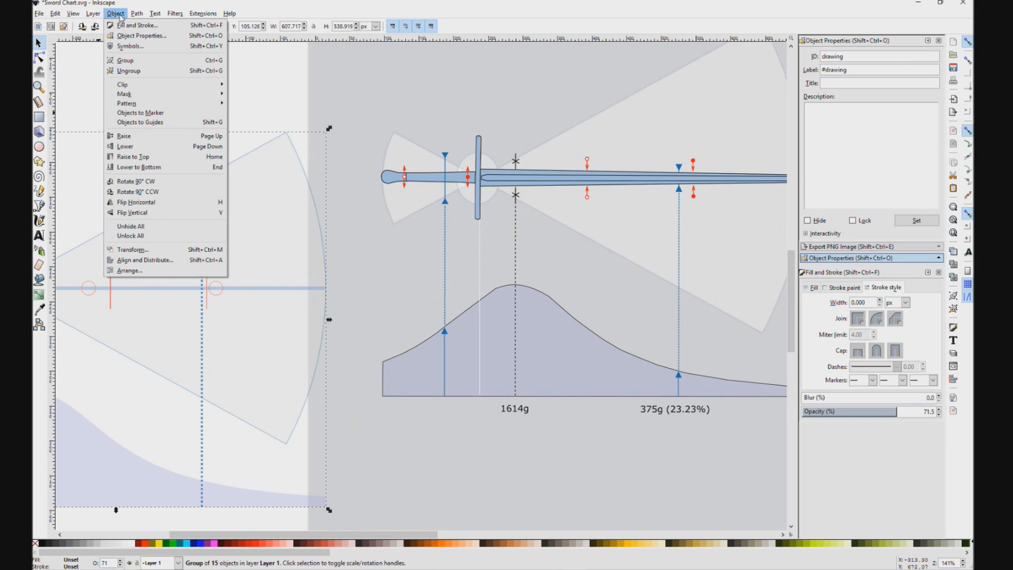
left_click(139, 157)
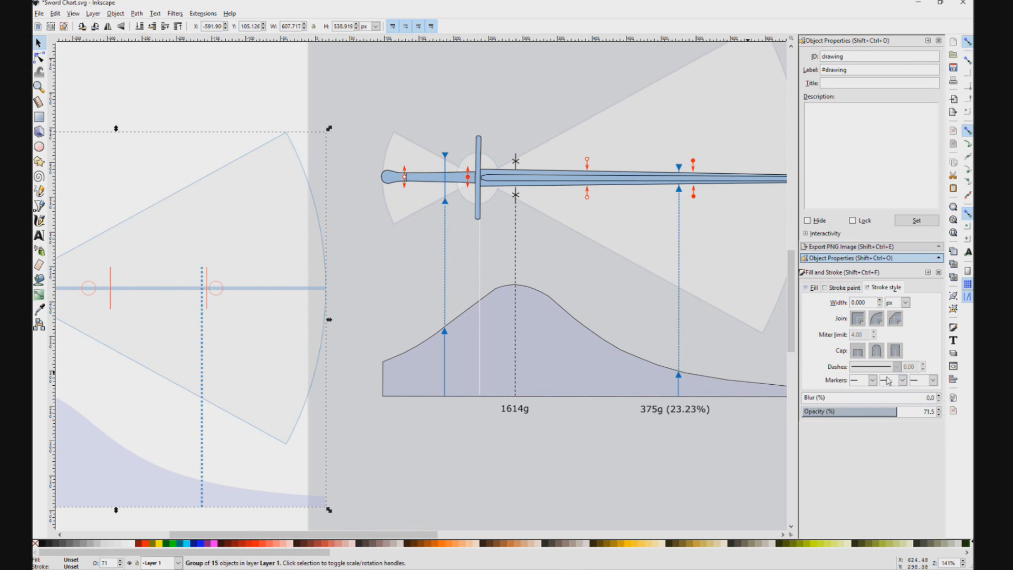
Step: Lower the original drawing's opacity to about 49% and move it onto the chart just below the sword, lining up both ends
left_click_drag(872, 414, 868, 414)
left_click_drag(207, 284, 366, 303)
left_click_drag(702, 269, 645, 283)
mouse_move(504, 300)
left_mouse_down()
mouse_move(440, 312)
mouse_move(531, 328)
left_mouse_up()
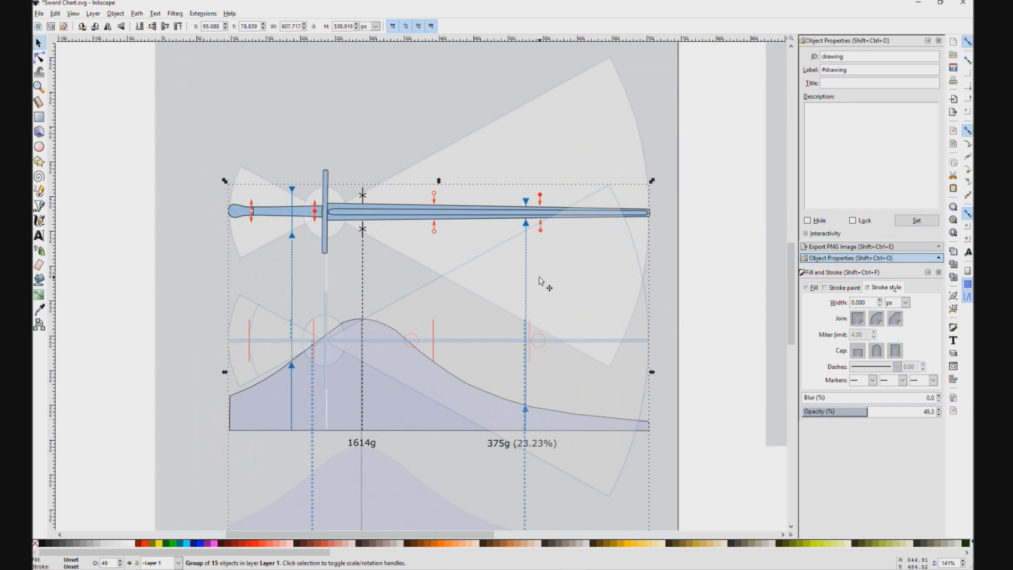
left_click_drag(460, 323, 462, 277)
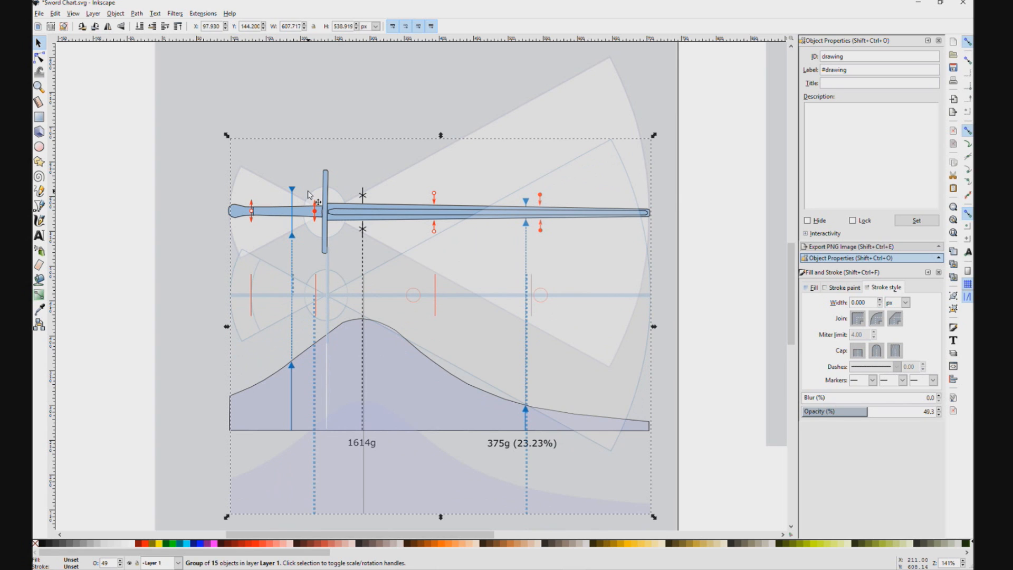
Step: Check the red markers on the handle against the overlaid drawing's red lines and nudge the overlay slightly up and left
left_click(315, 214)
left_click(253, 213)
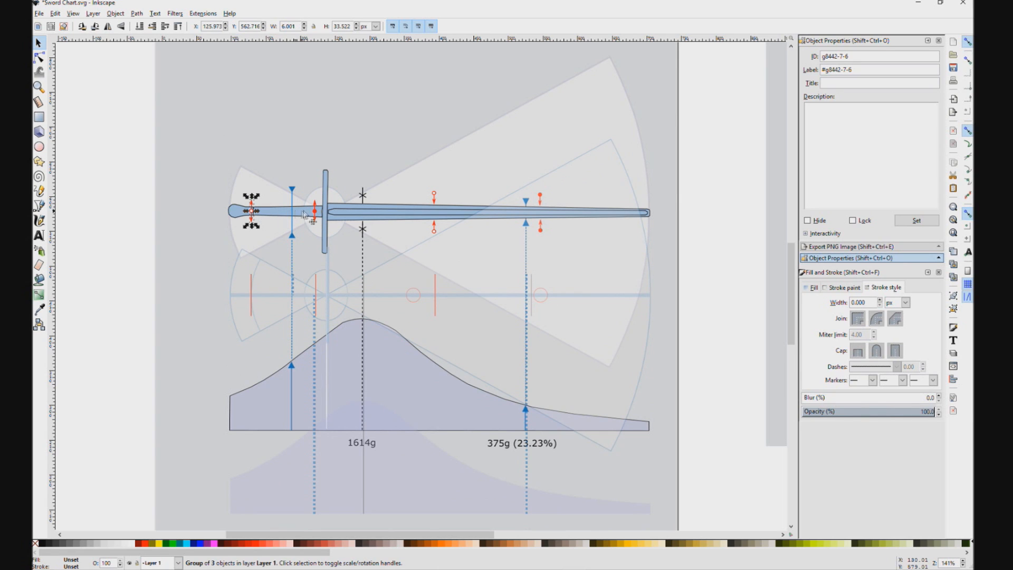
left_click(316, 214)
left_click(252, 213)
left_click_drag(435, 300, 437, 296)
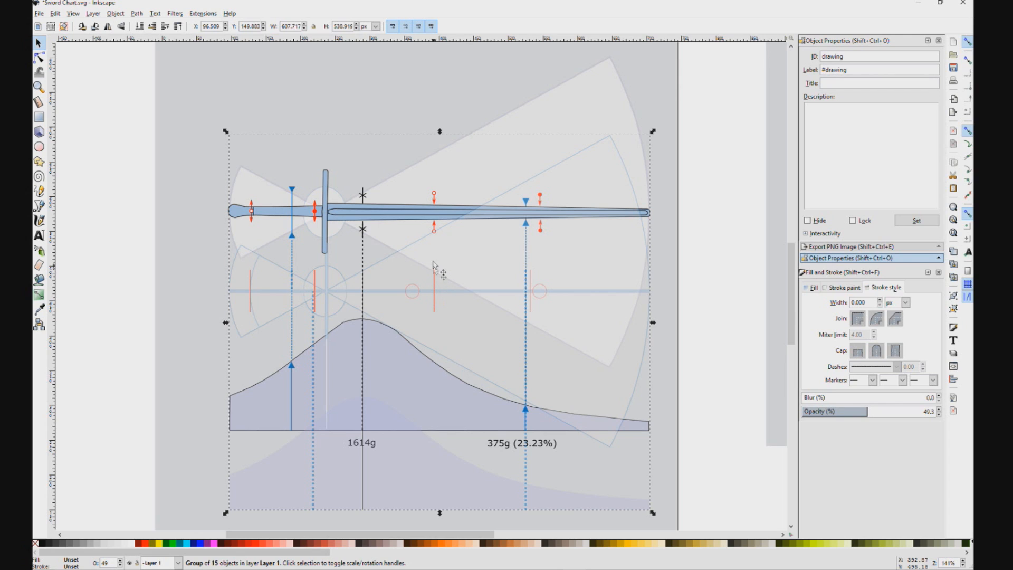
left_click(541, 298)
left_click(527, 226)
left_click(527, 226)
left_click_drag(505, 405, 179, 381)
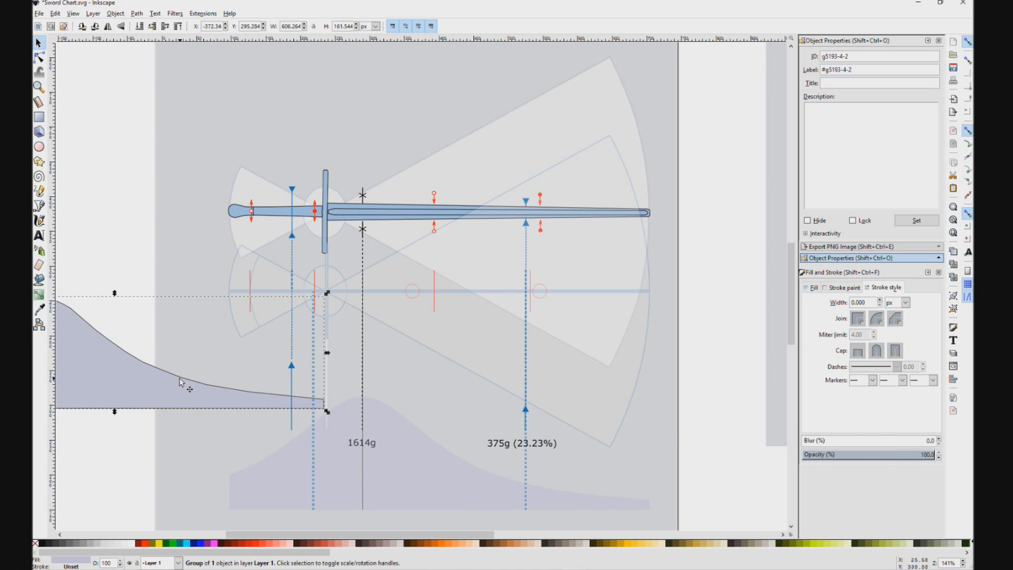
key("ctrl+z")
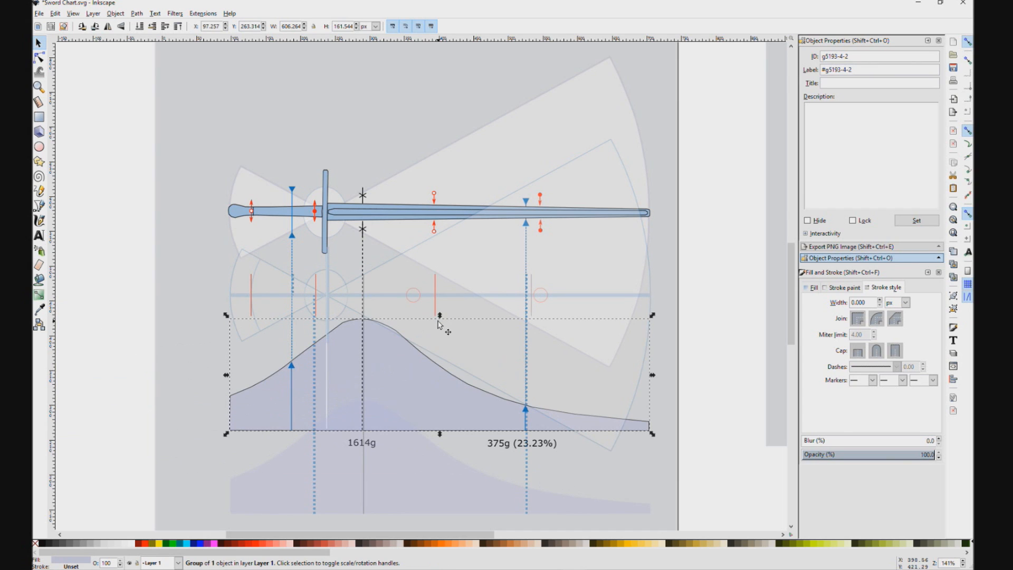
Step: Move the faded original dynamics drawing off the sword chart to the empty area below the reference picture
left_click(491, 264)
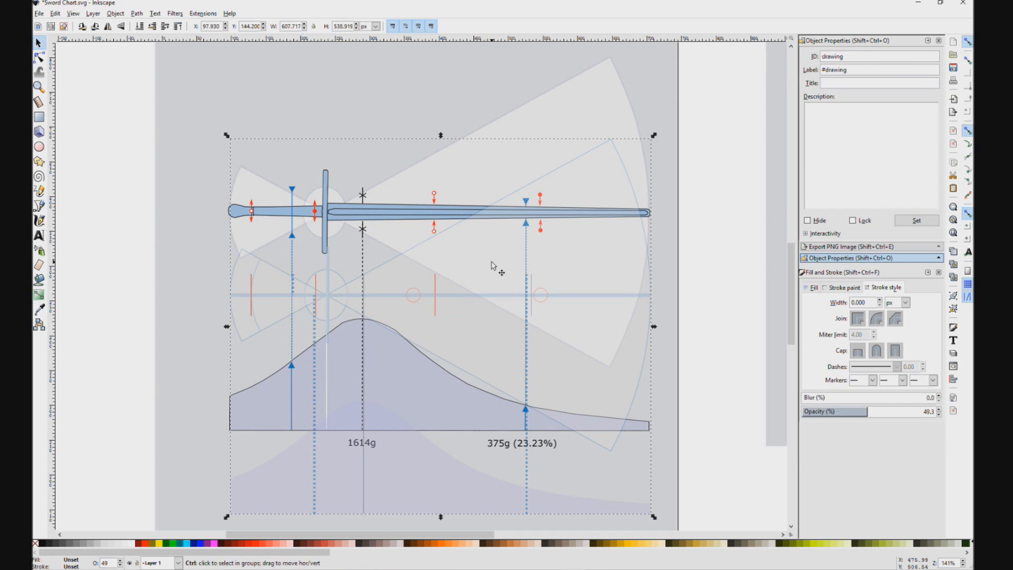
mouse_move(491, 264)
left_mouse_down()
mouse_move(268, 287)
mouse_move(279, 294)
mouse_move(236, 426)
mouse_move(201, 413)
mouse_move(558, 423)
mouse_move(473, 440)
left_mouse_up()
scroll(201, 413, "down", 2)
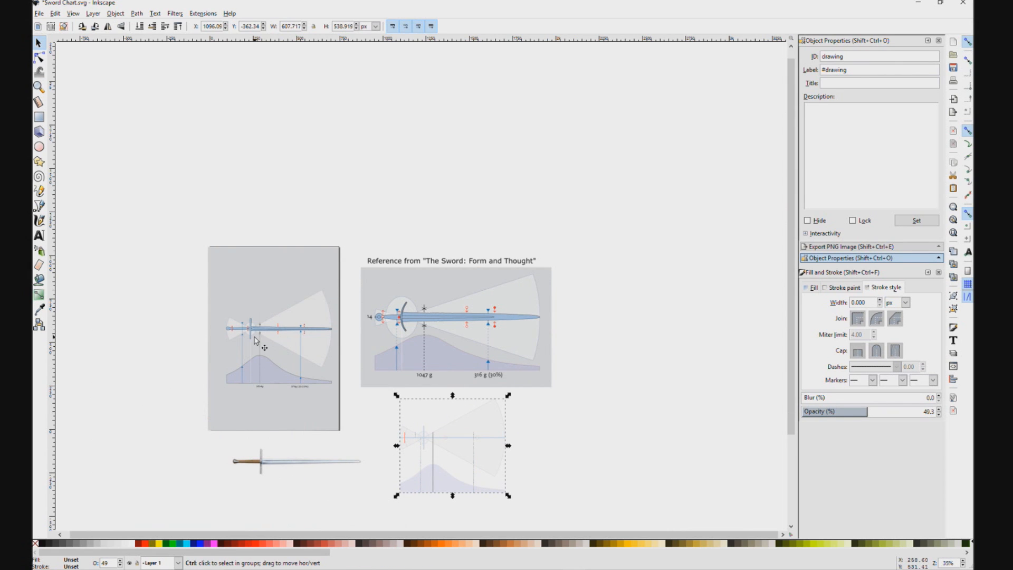
scroll(255, 338, "up", 3)
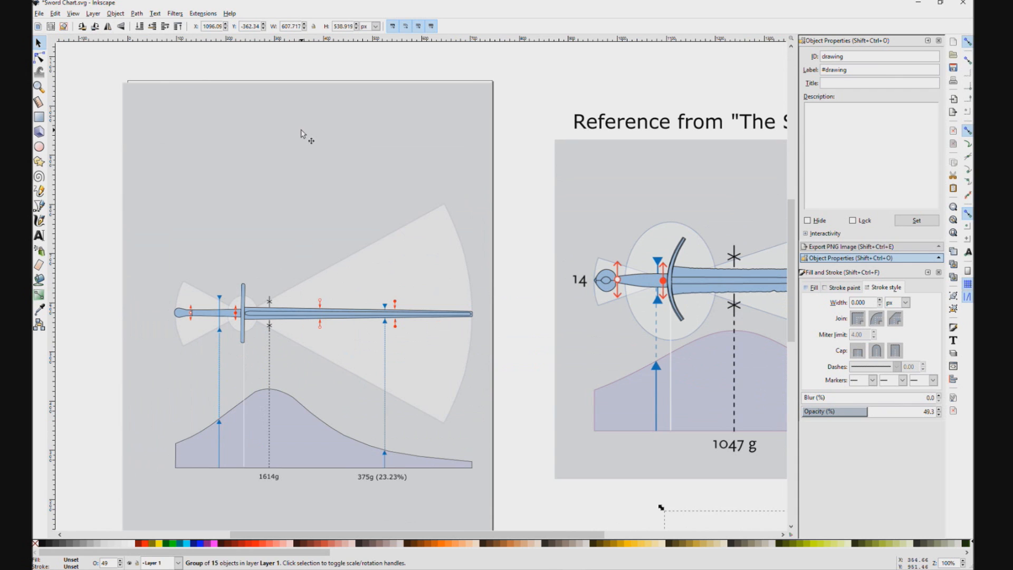
left_click(296, 136, "ctrl")
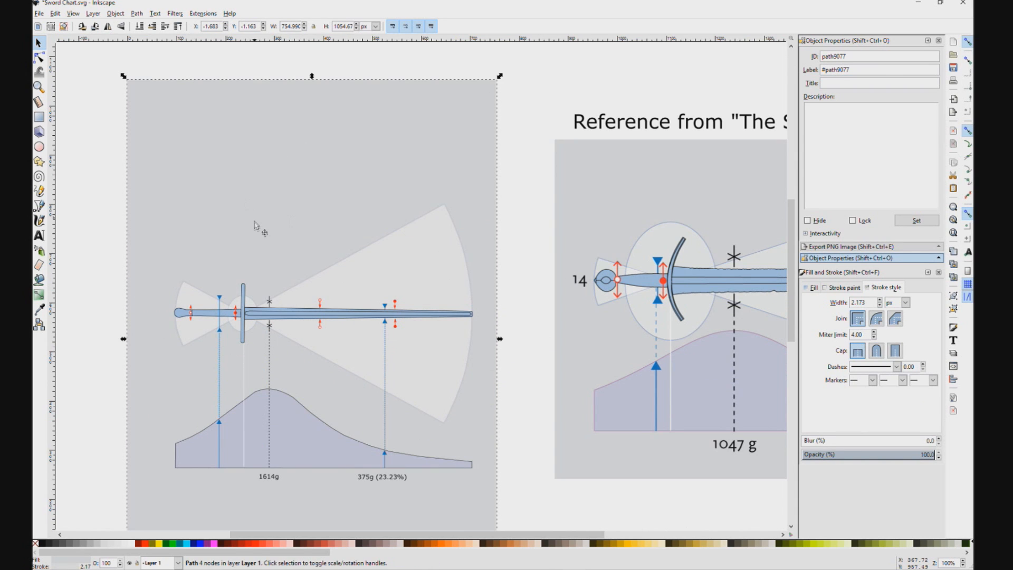
Step: Try to stretch the solid red double-arrow marker beside the crossguard vertically in both directions
scroll(254, 220, "up", 1)
left_click_drag(306, 229, 378, 116)
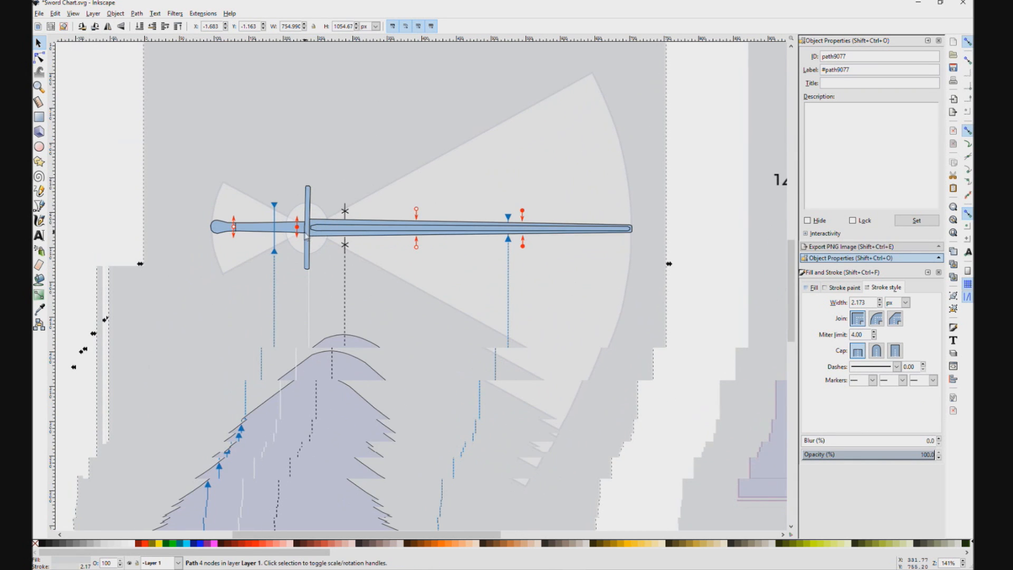
left_click(297, 227, "ctrl")
scroll(299, 227, "up", 4)
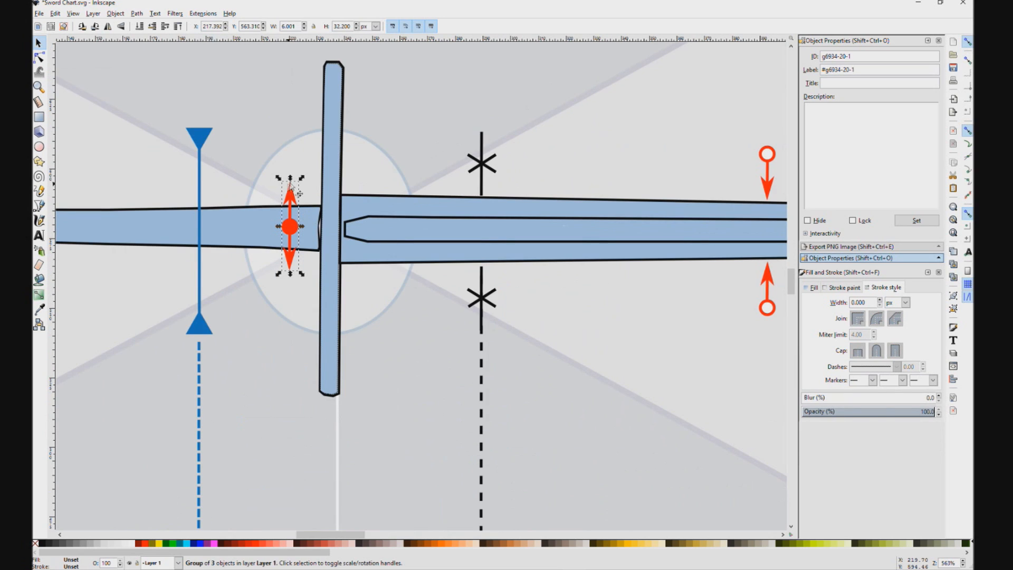
left_click_drag(291, 179, 290, 169)
left_click_drag(290, 273, 290, 288)
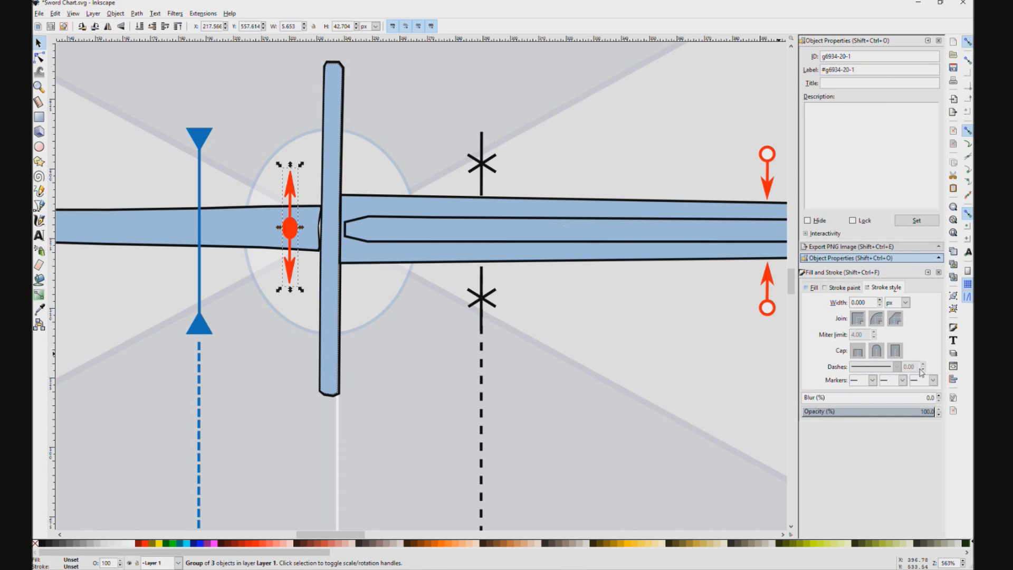
left_click(845, 288)
key("ctrl+z")
key("ctrl+z")
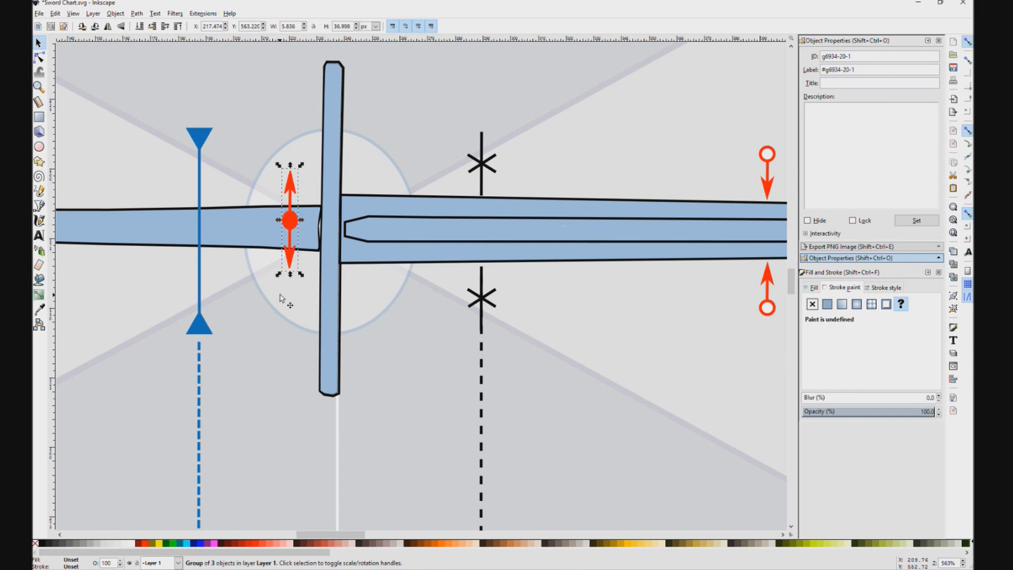
Step: Try to reshape the solid handle marker by adjusting its lower arrow and centre dot separately inside the group
left_click(289, 279)
left_click(290, 262)
double_click(290, 262)
left_click_drag(288, 282, 290, 277)
left_click(290, 258)
key("ctrl+z")
left_click(290, 258)
double_click(291, 261)
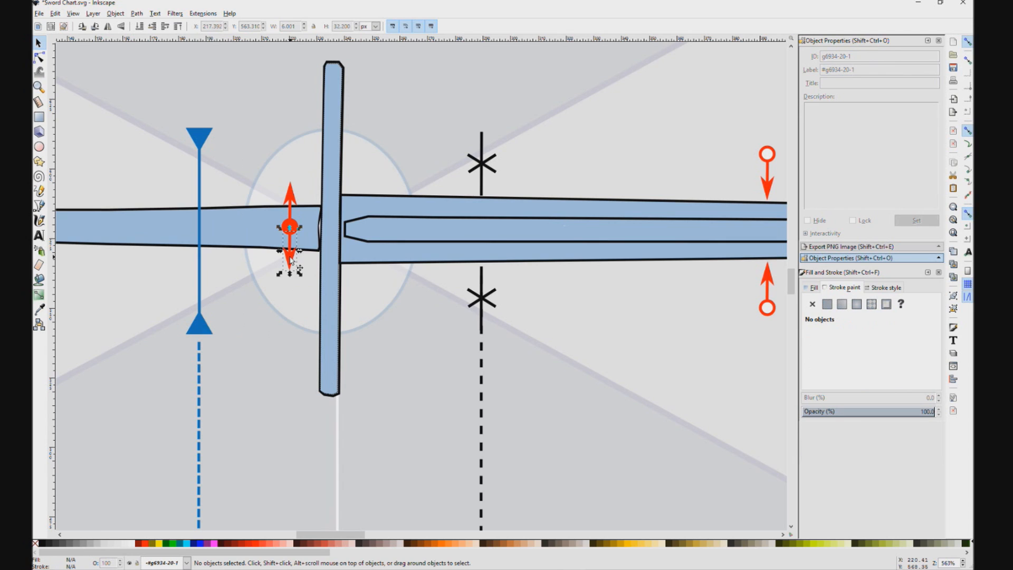
left_click(291, 265)
left_click_drag(292, 264, 291, 243)
left_click(291, 225)
key("ctrl+z")
key("ctrl+z")
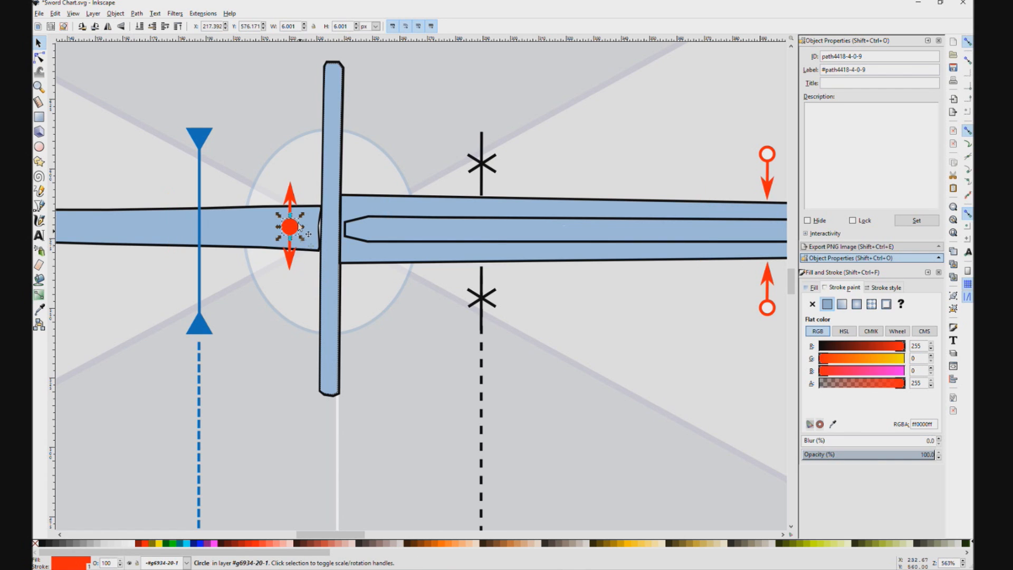
Step: Try to lengthen the upper arrow of the solid handle marker, and undo the marker changes
left_click(294, 198)
left_click_drag(291, 180, 291, 171)
scroll(218, 198, "down", 2)
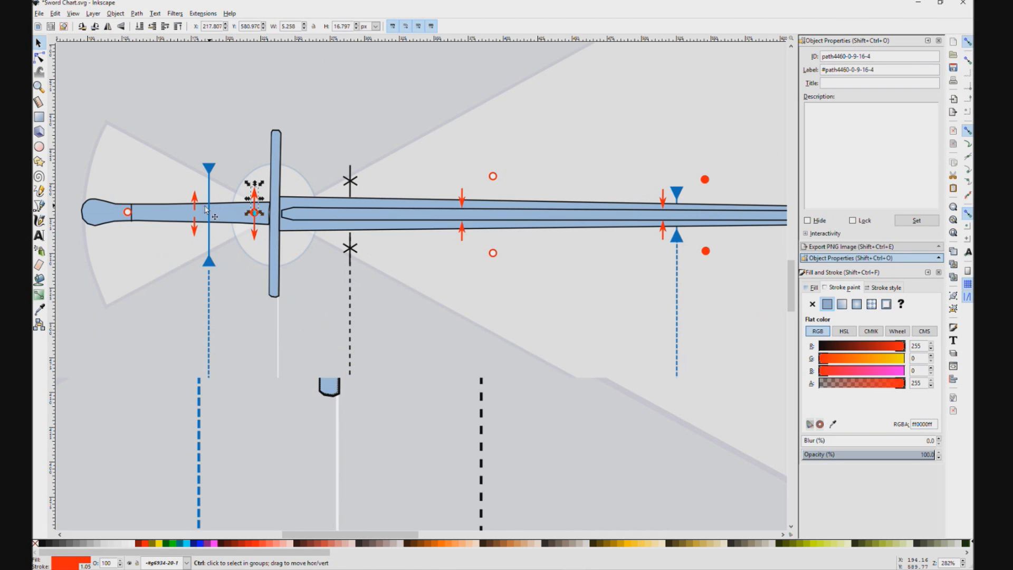
left_click(196, 206)
left_click_drag(196, 200, 178, 203)
key("ctrl+z")
key("ctrl+z")
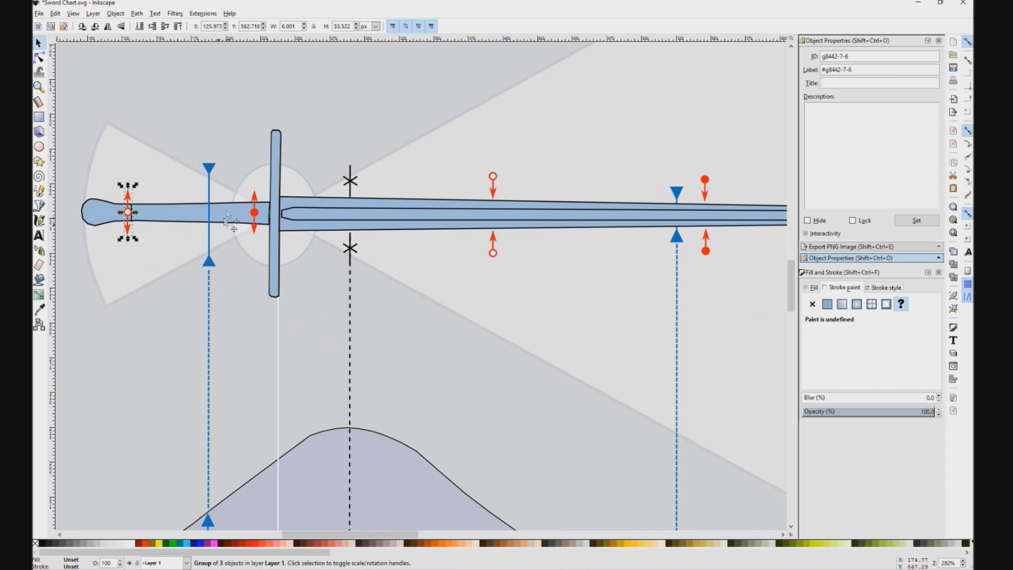
left_click(219, 239)
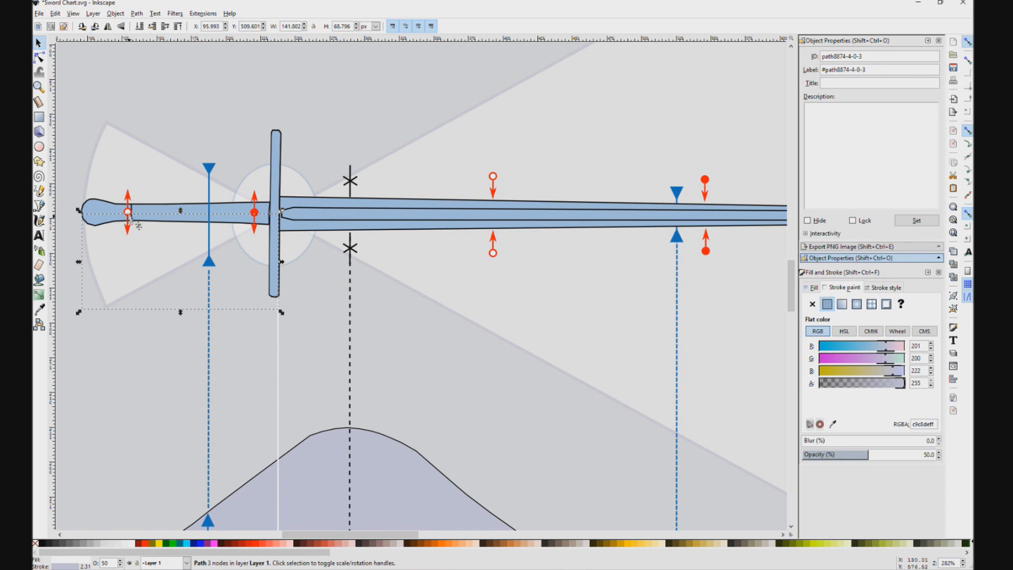
scroll(310, 254, "down", 1)
scroll(311, 253, "down", 1, "ctrl")
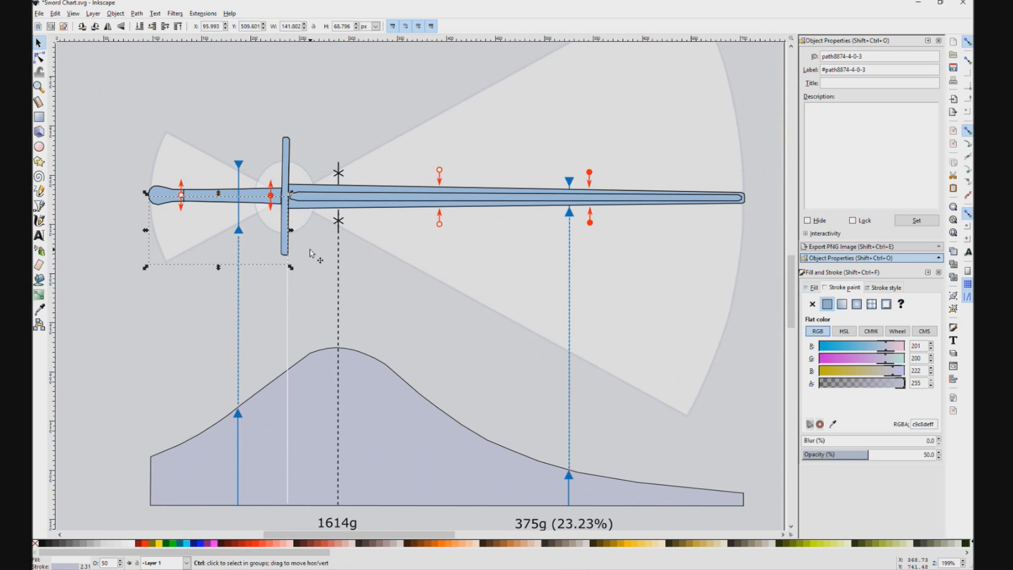
left_click(139, 241)
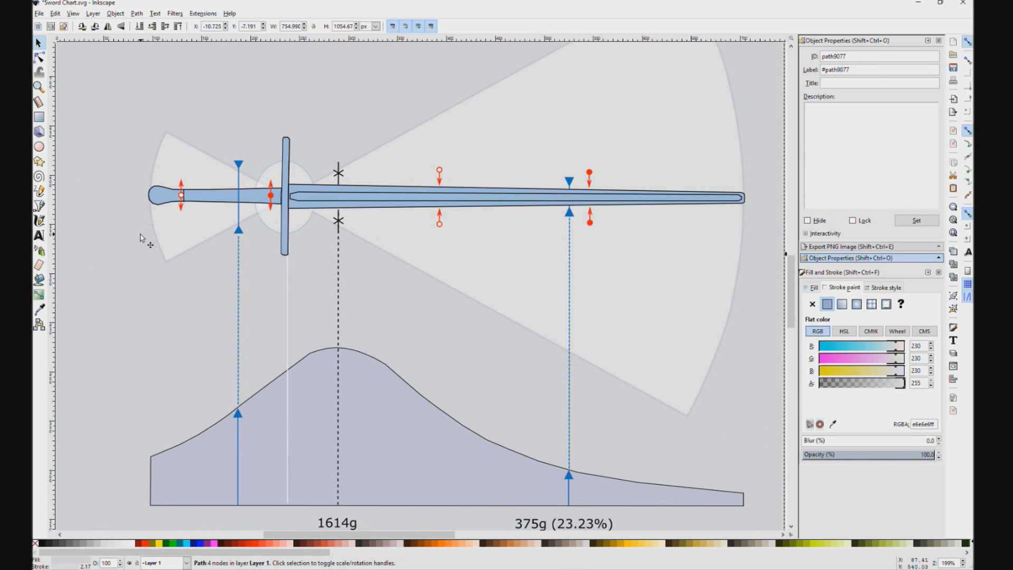
Step: Enlarge the 1614g label beneath the dashed line under the mass curve
scroll(165, 241, "down", 2, "ctrl")
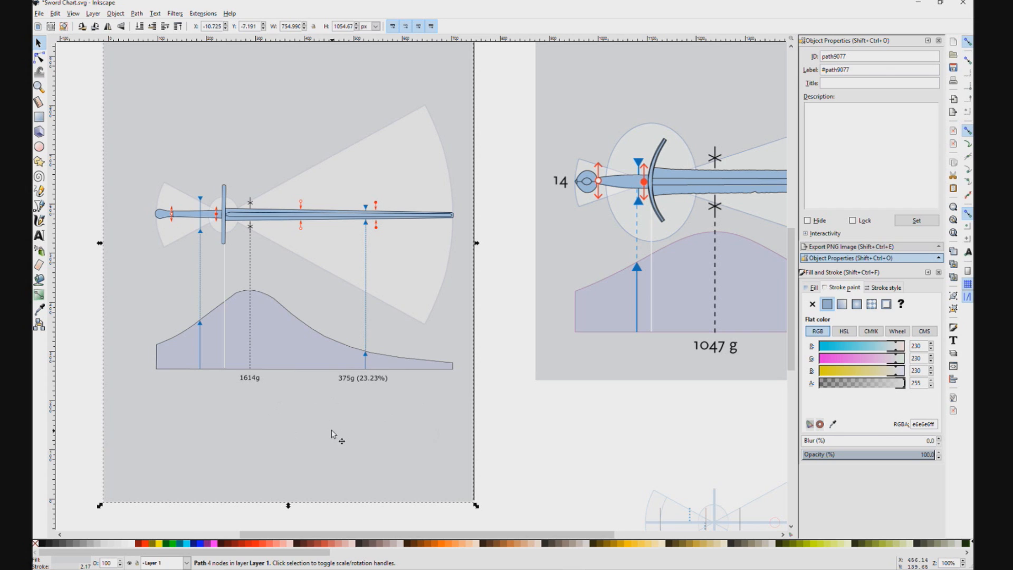
left_click(256, 378)
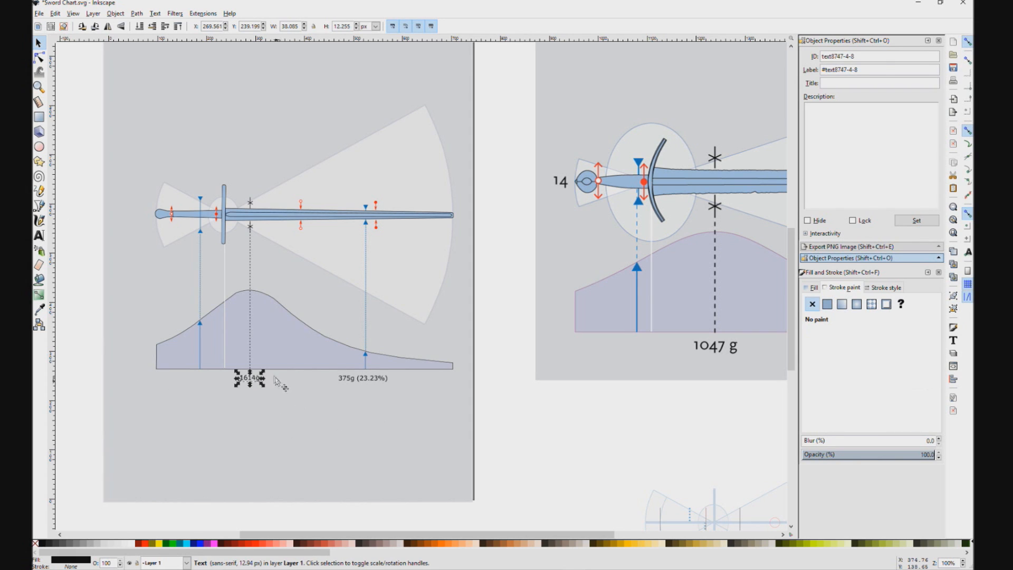
mouse_move(263, 387)
left_mouse_down()
mouse_move(290, 396)
mouse_move(260, 386)
left_mouse_up()
Step: Enlarge the 375g (23.23%) label to about 28.91 px text size and center it beneath the blue blade marker
left_click(361, 379)
left_click_drag(391, 386, 412, 391)
left_click(367, 357)
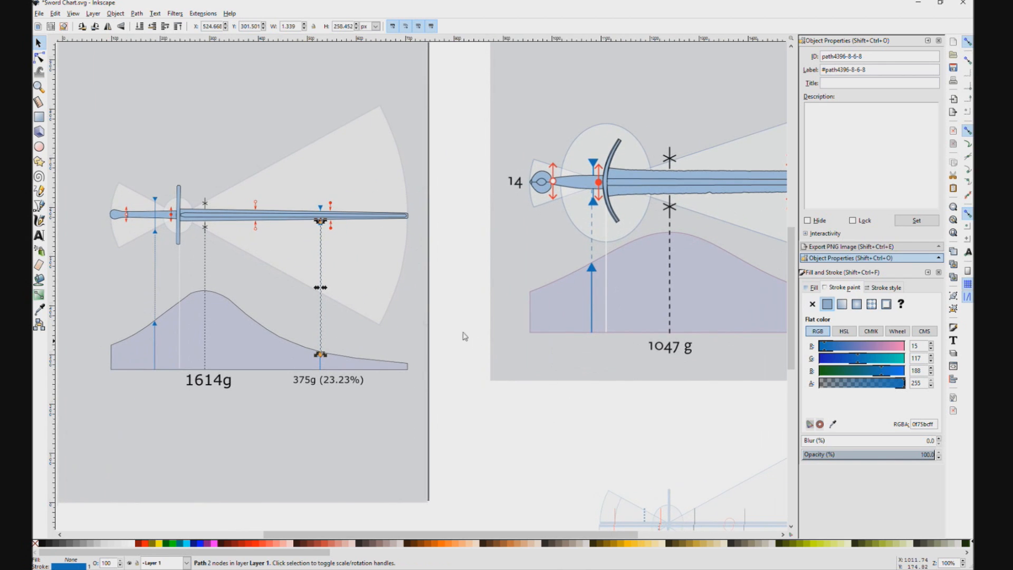
scroll(311, 274, "down", 2)
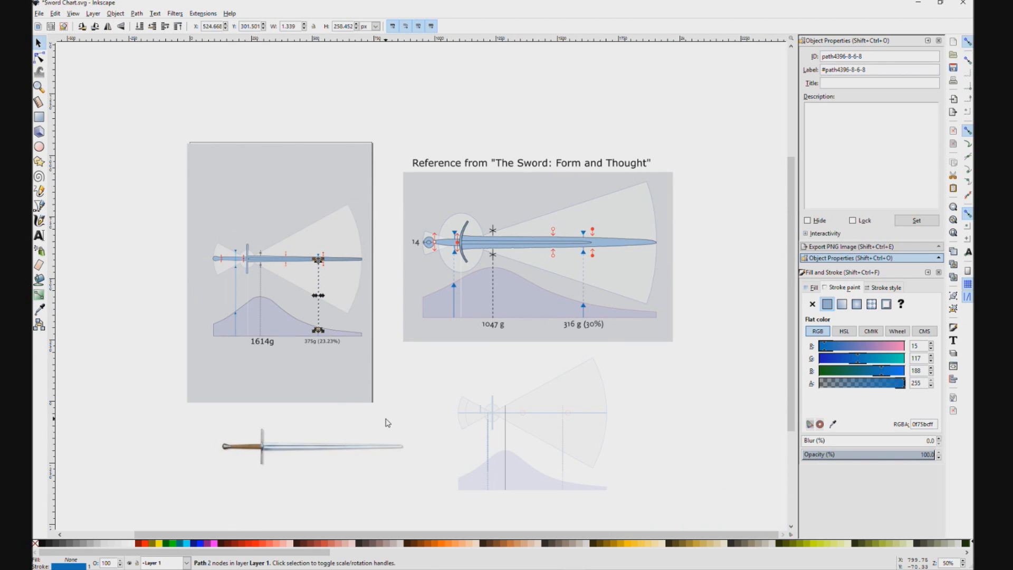
left_click(300, 341)
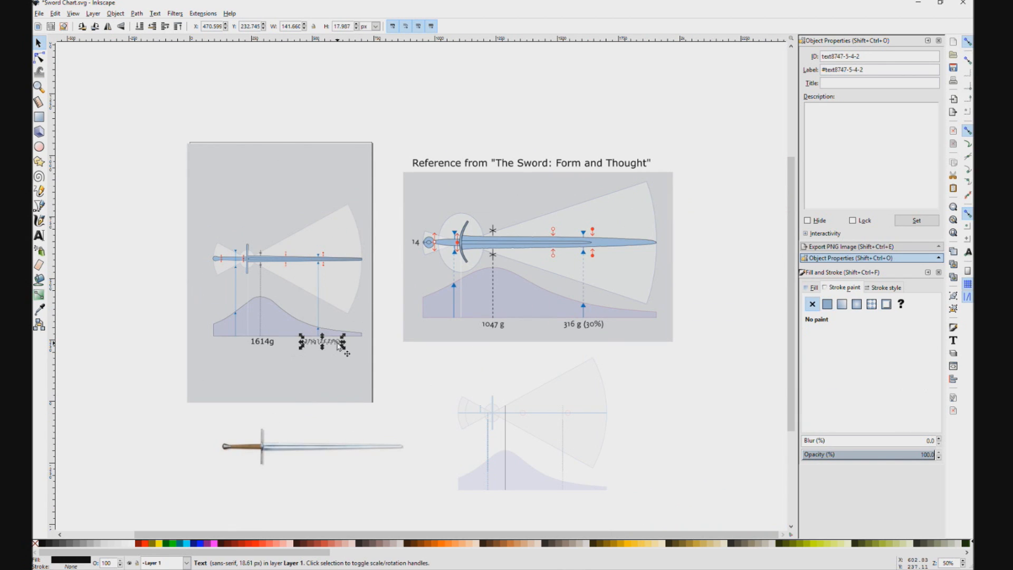
left_click_drag(344, 348, 364, 350)
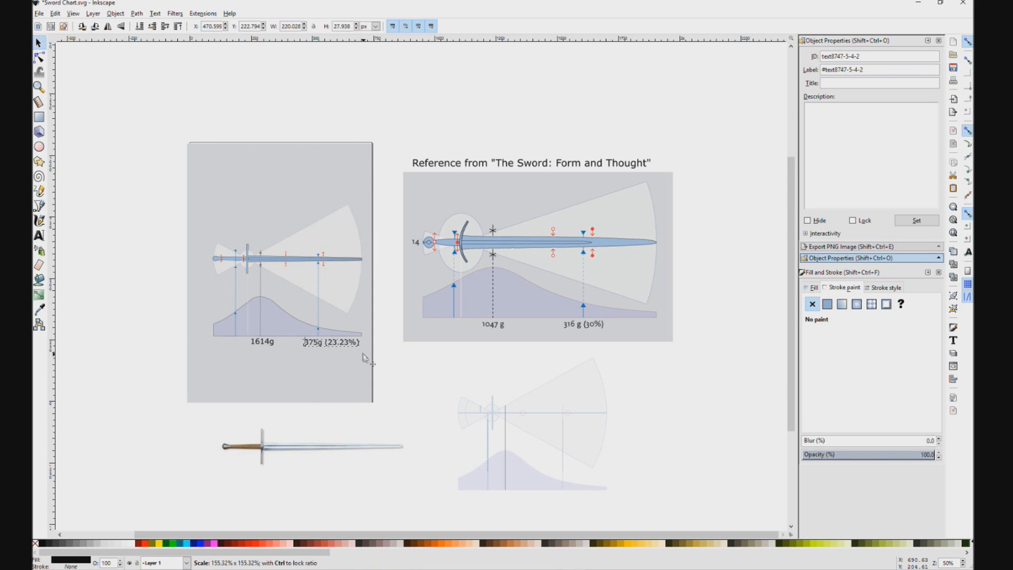
scroll(348, 353, "up", 2)
left_click_drag(334, 422, 389, 375)
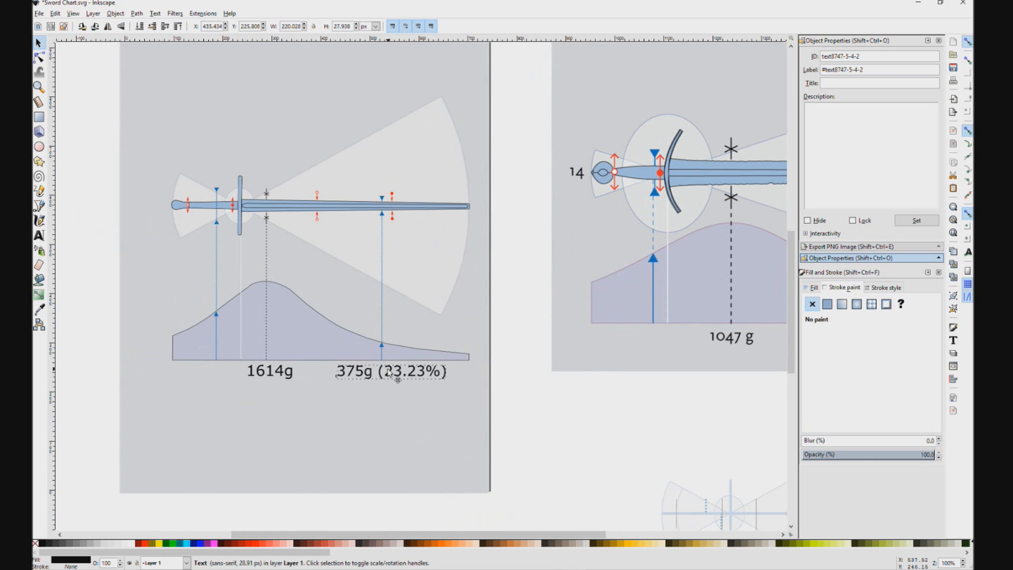
Step: Draw two semi-transparent circles near the sword, one about 265 px across and the other about 328 px across
scroll(211, 269, "up", 2)
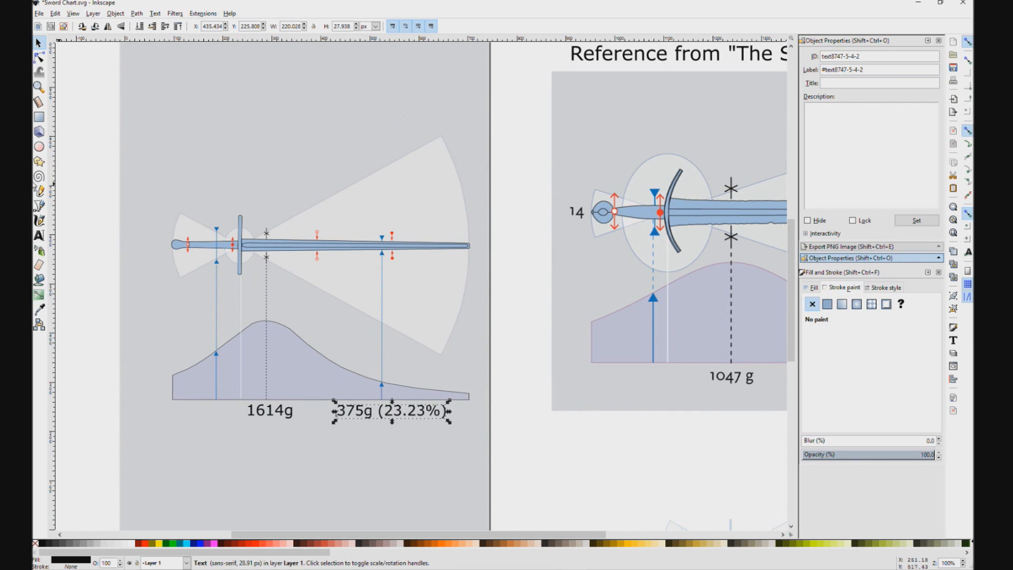
left_click(43, 148)
mouse_move(115, 136)
left_mouse_down()
mouse_move(221, 240)
mouse_move(305, 227)
mouse_move(220, 302)
mouse_move(245, 265)
left_mouse_up()
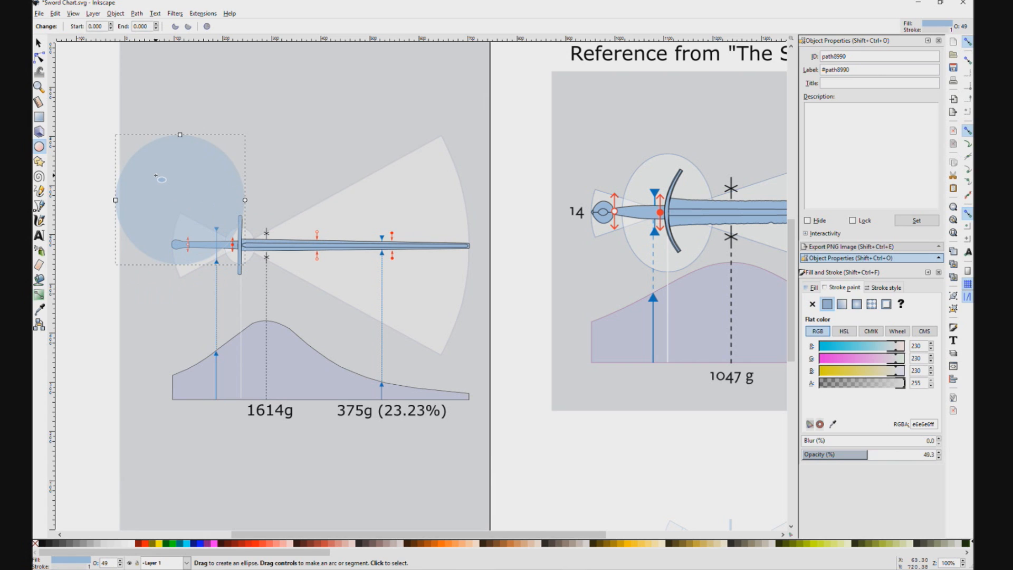
left_click_drag(241, 93, 393, 216)
Step: Place both circles over the sword and fit the smaller one between the two hollow red markers
left_click(38, 42)
left_click_drag(276, 140, 231, 252)
left_click_drag(190, 187, 263, 229)
scroll(213, 241, "up", 3)
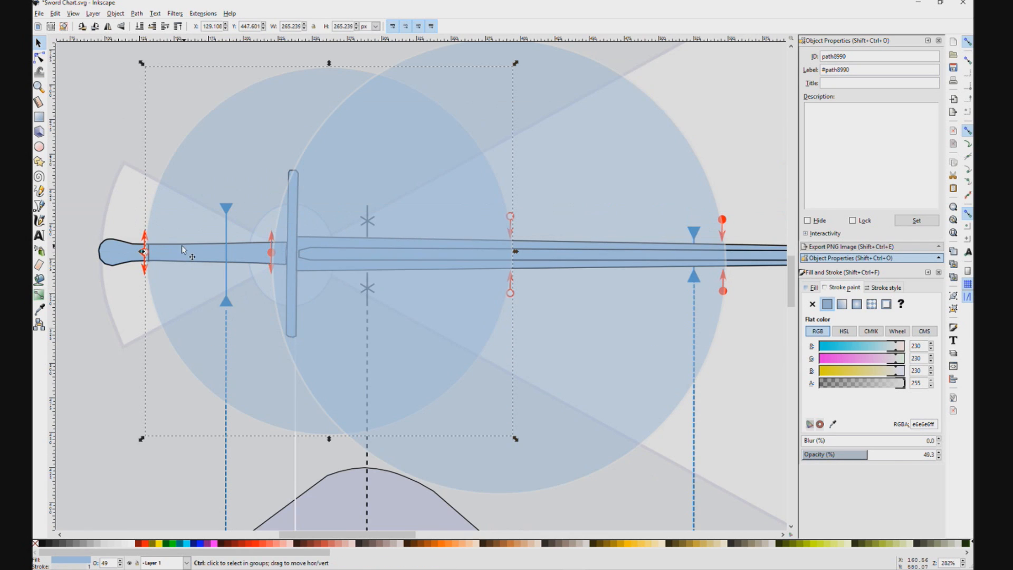
left_click_drag(168, 228, 174, 226)
left_click_drag(459, 264, 459, 264)
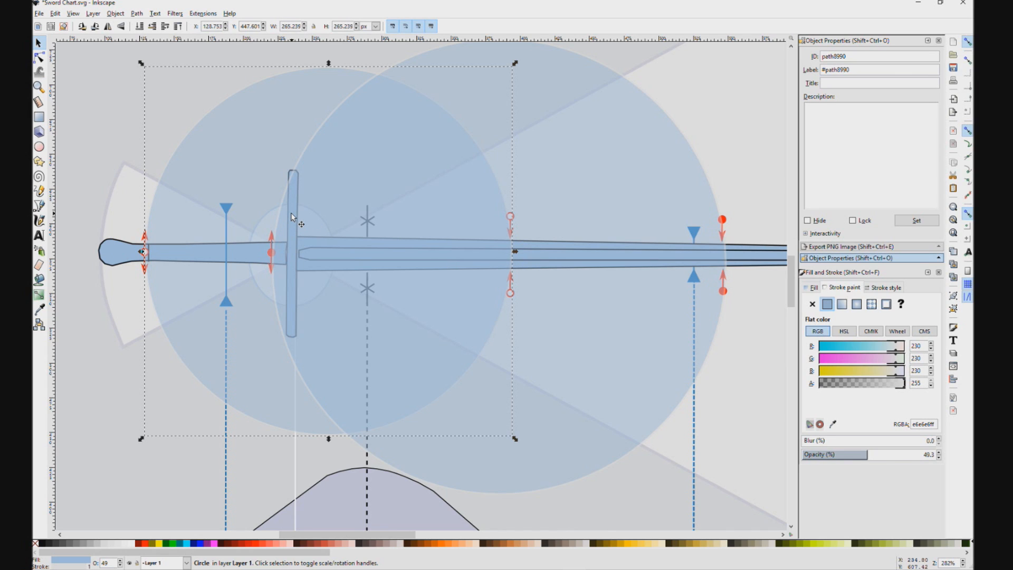
Step: Fit the larger circle between the two solid red markers, keeping it about 328.5 px across and centered on the blade
left_click(533, 205)
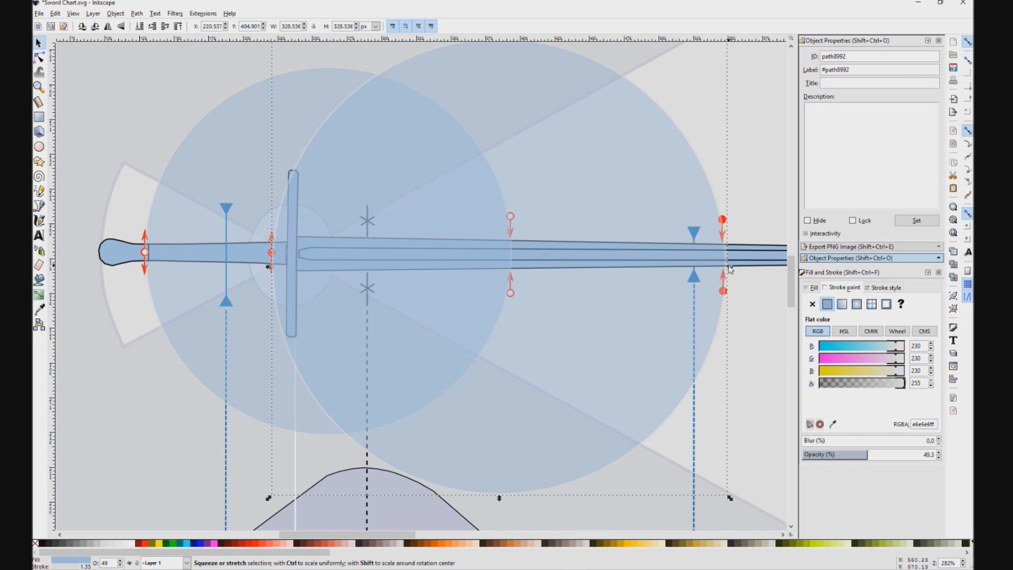
left_click_drag(731, 270, 728, 270)
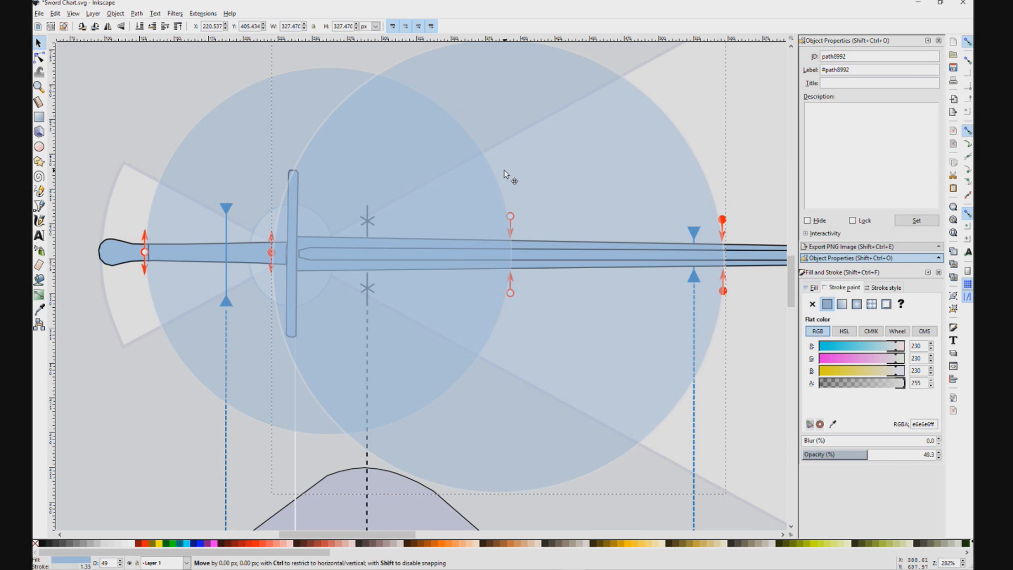
left_click_drag(508, 170, 595, 190)
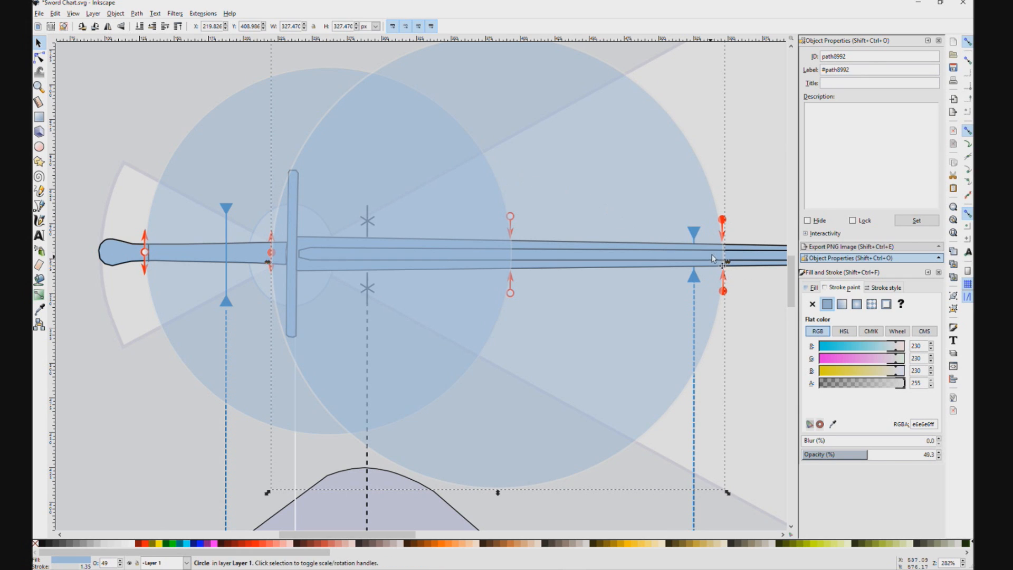
left_click_drag(728, 264, 729, 265)
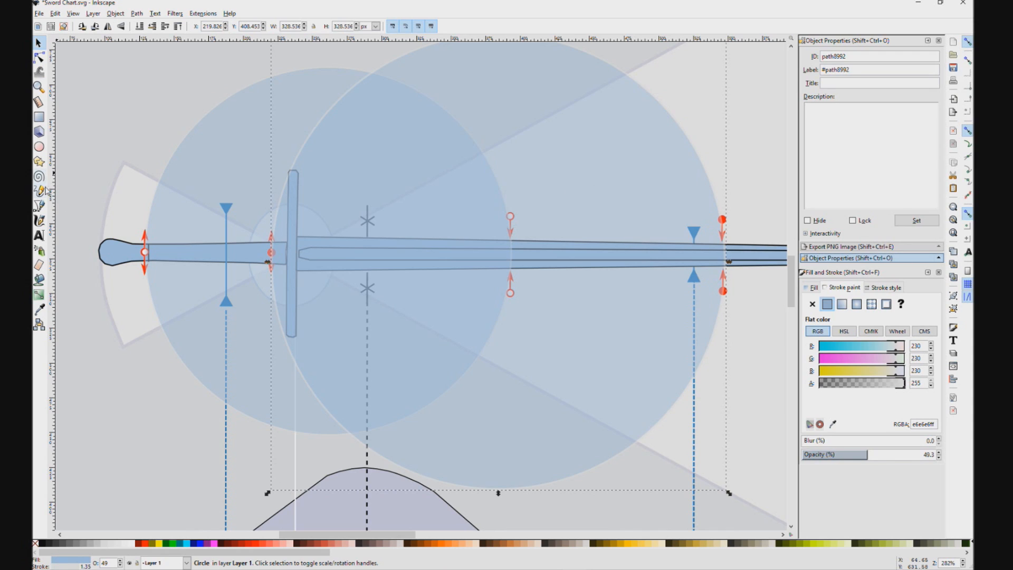
left_click(372, 78)
Step: Move the faded original drawing back onto the chart just below the sword to compare its red lines with the markers
scroll(454, 311, "down", 3)
key("1")
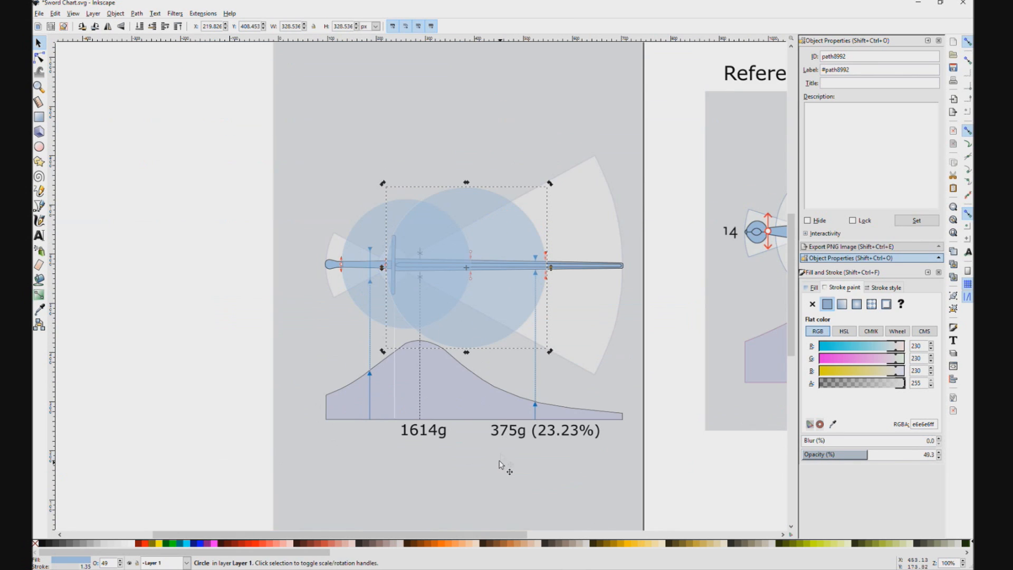
scroll(501, 462, "down", 1)
left_click_drag(624, 441, 557, 262)
left_click_drag(687, 361, 378, 163)
scroll(377, 163, "up", 3)
left_click_drag(591, 219, 595, 161)
left_click_drag(596, 153, 459, 176)
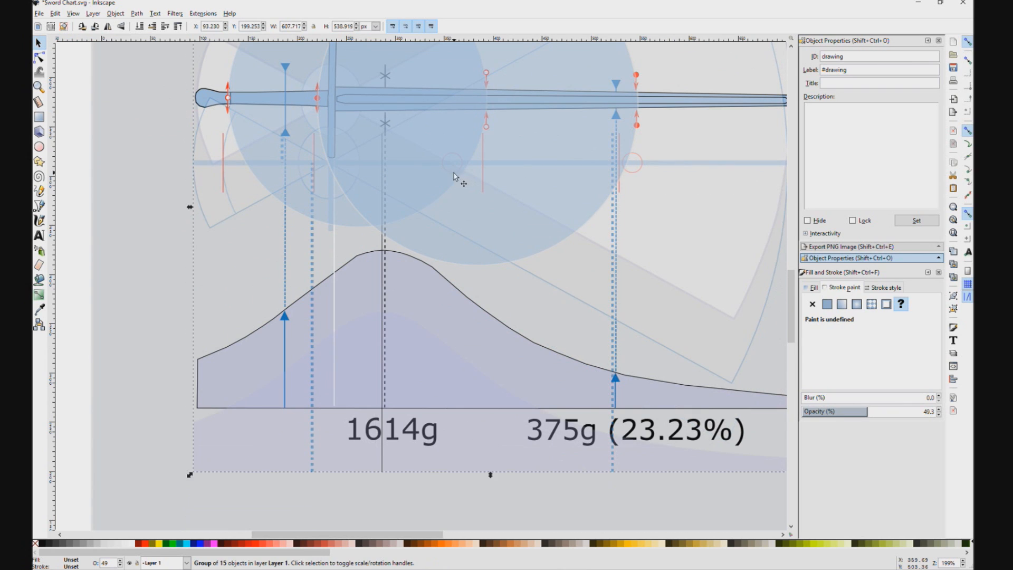
scroll(484, 175, "up", 8)
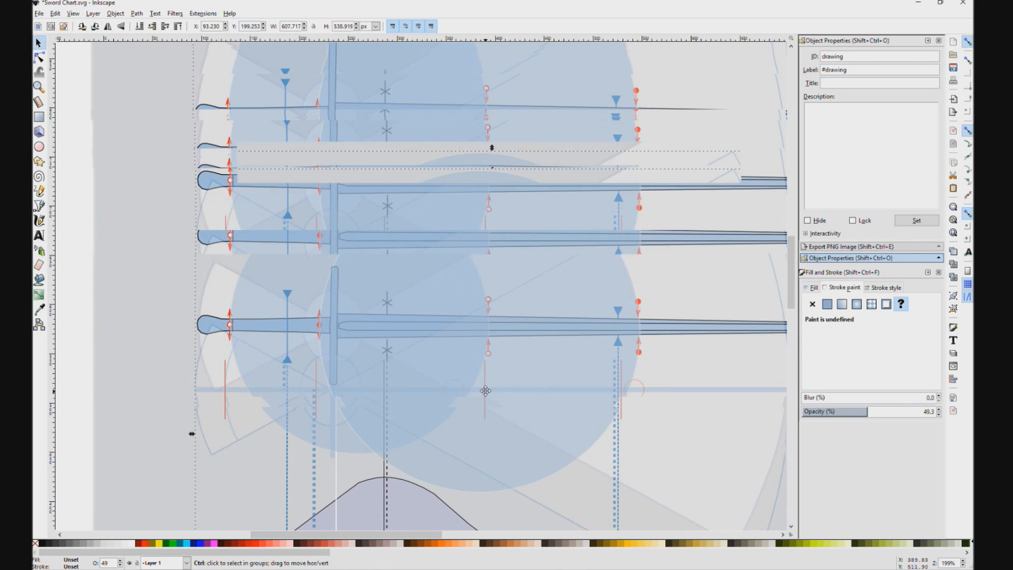
Step: Undo the accidental move of the larger circle, then set the original drawing to 100% opacity and align it over the sword
left_click(527, 349, "ctrl")
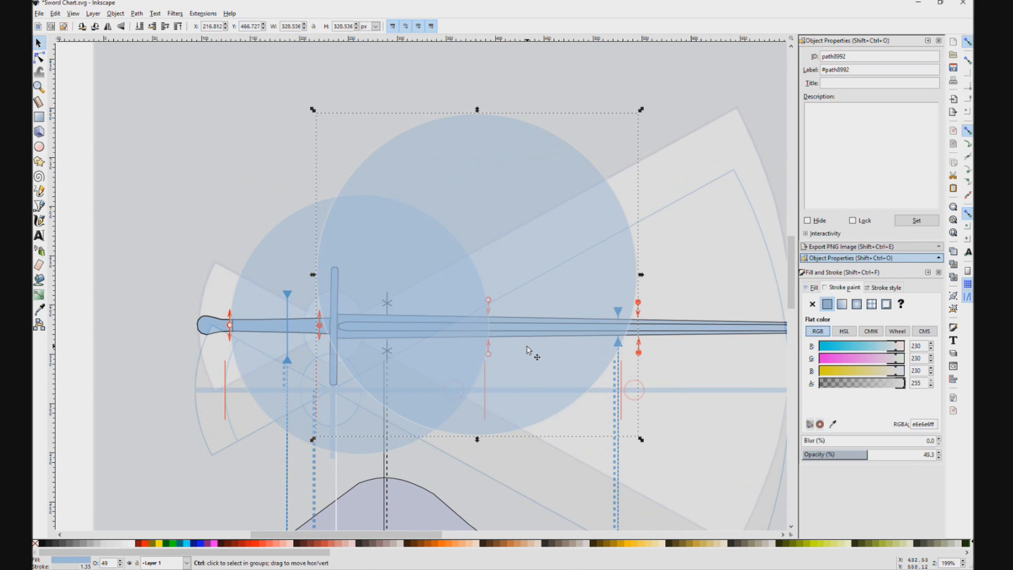
key("ctrl+z")
left_click(722, 427)
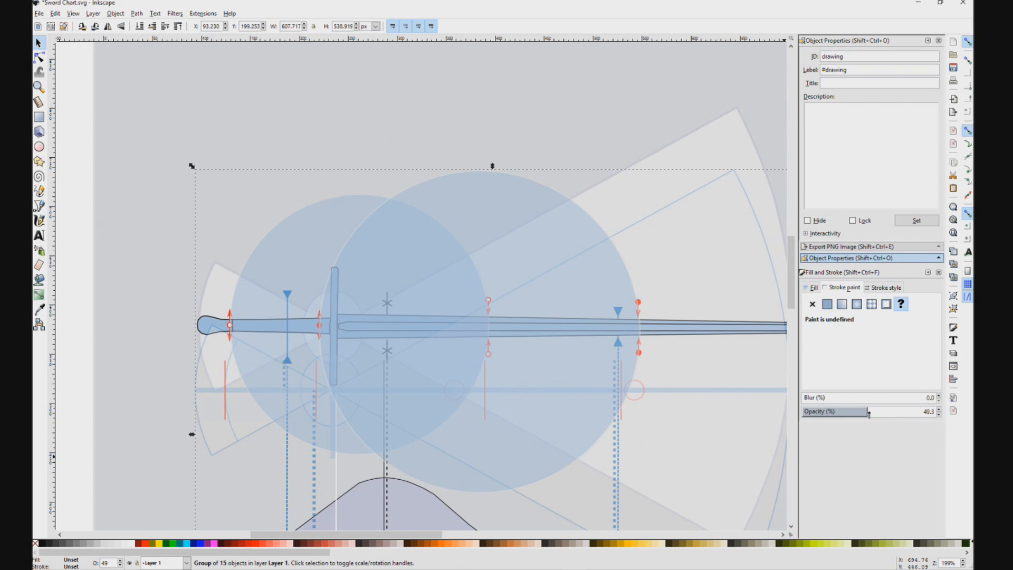
left_click_drag(869, 413, 947, 415)
left_click_drag(743, 448, 731, 386)
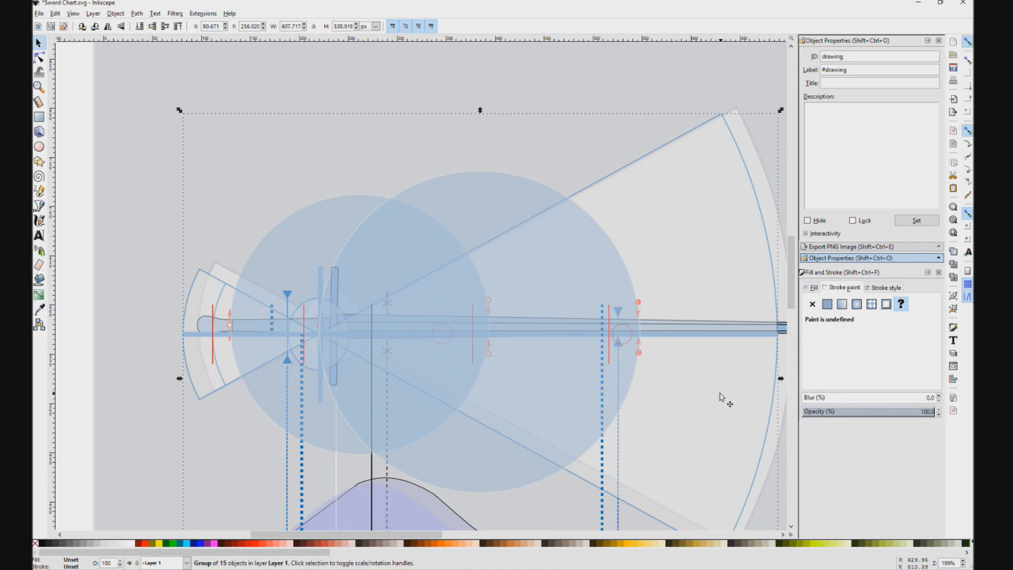
left_click_drag(721, 396, 722, 392)
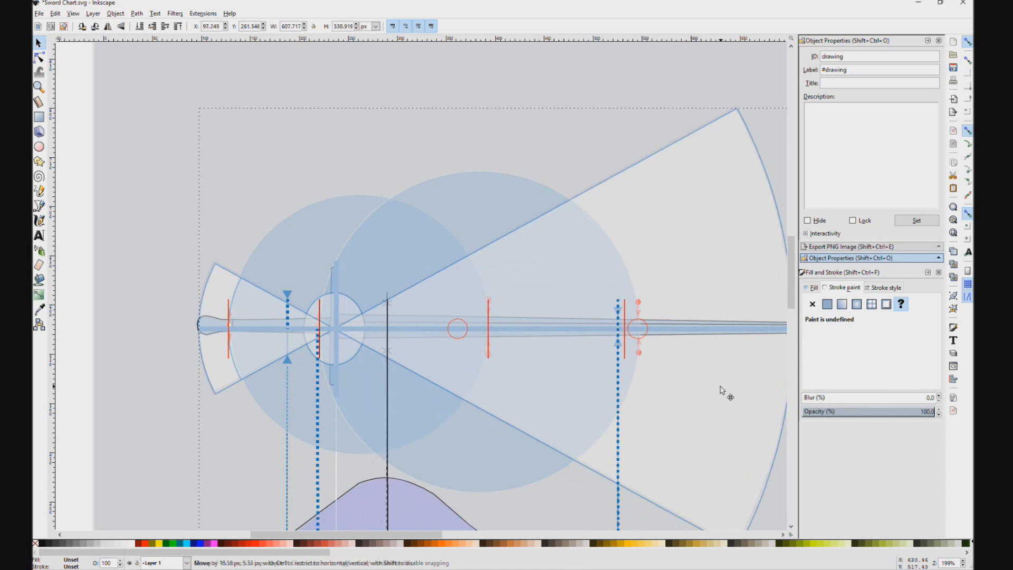
Step: Resize the smaller circle to about 263.5 px across so it spans from the pommel-side red line to the mid-blade red line
left_click(333, 240, "ctrl")
left_click_drag(495, 325, 464, 326)
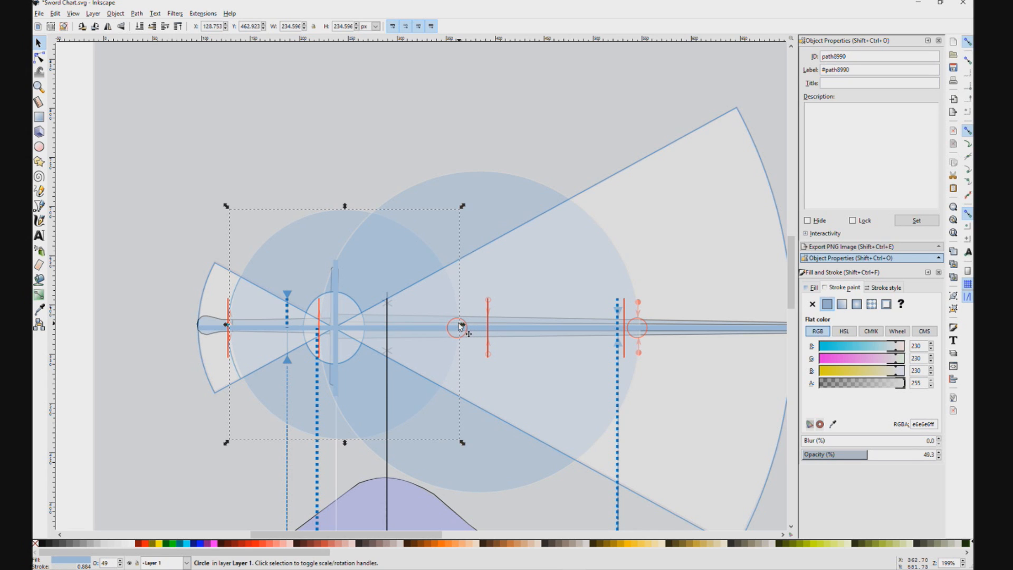
scroll(373, 226, "up", 2)
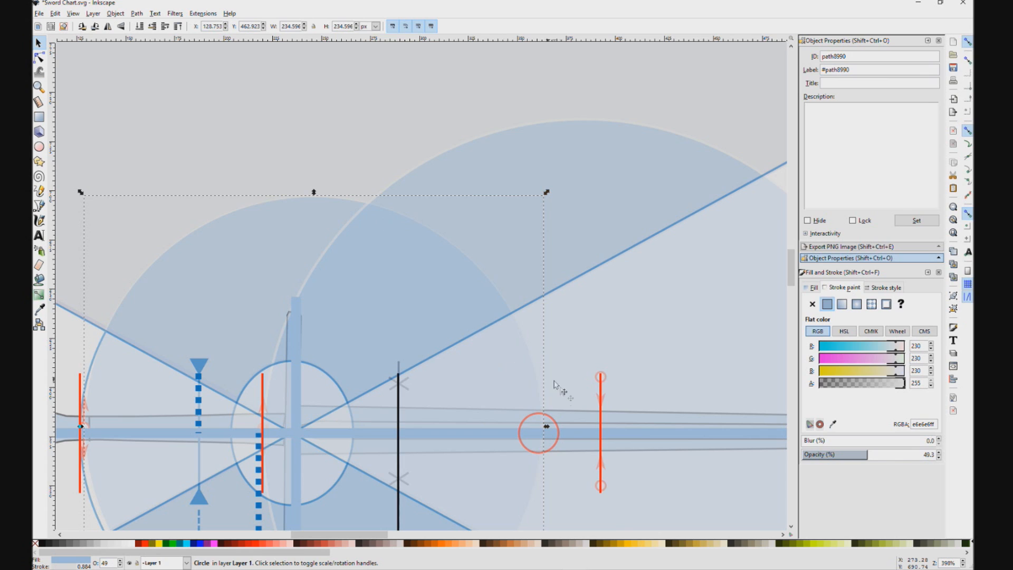
left_click_drag(547, 427, 605, 433)
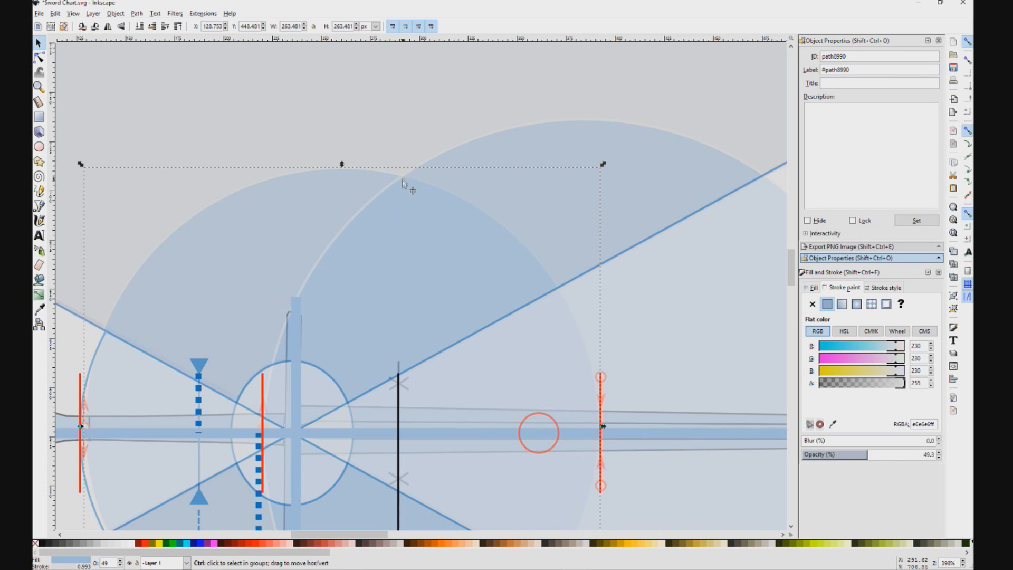
scroll(406, 258, "down", 3)
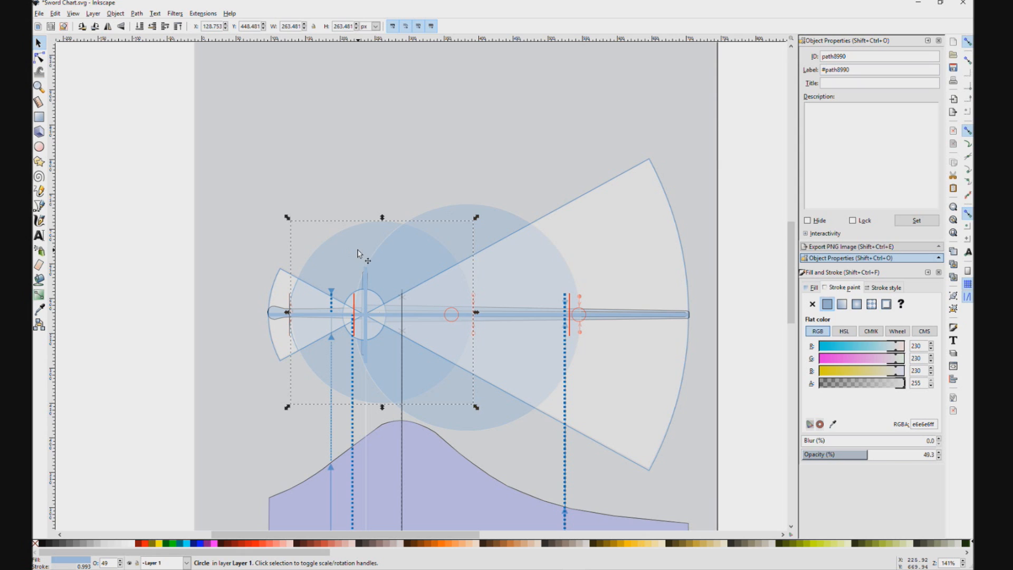
Step: Delete both semi-transparent comparison circles from the sword chart
left_click(292, 261)
left_click(352, 247)
left_click(481, 237)
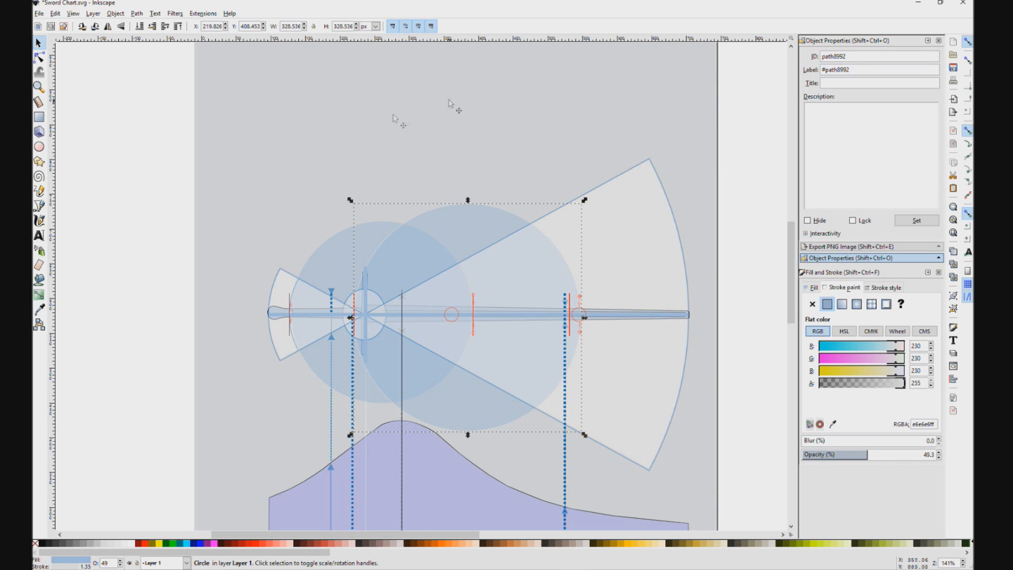
left_click(326, 253)
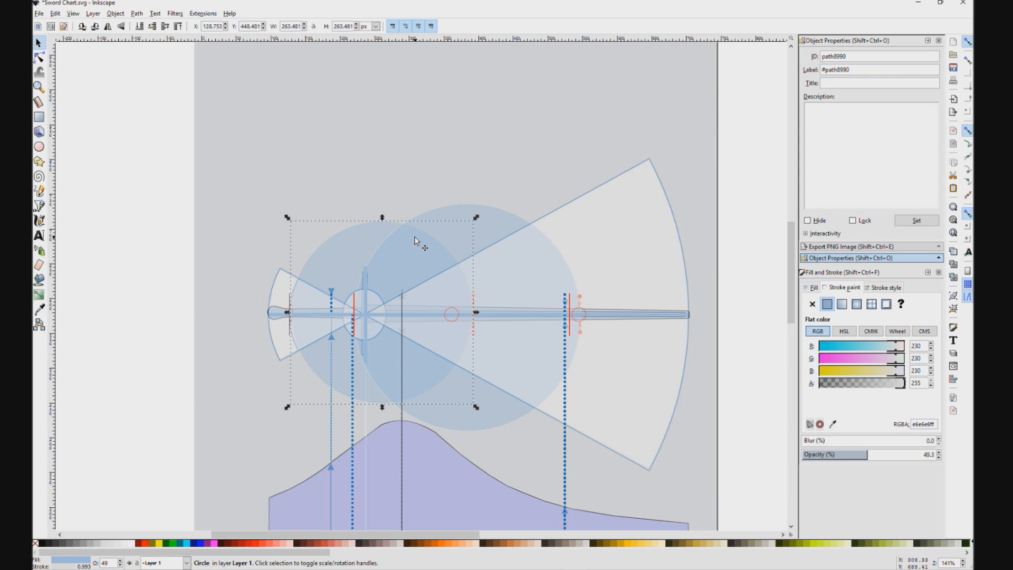
key("Delete")
left_click(440, 227)
key("Delete")
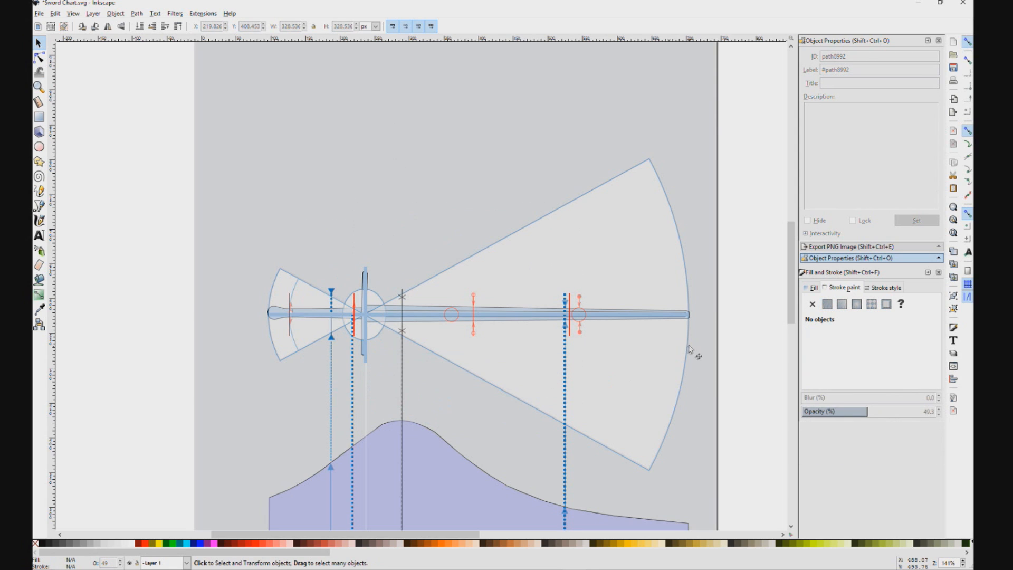
Step: Move the overlaid original dynamics drawing off the chart and delete it
left_click(687, 348)
mouse_move(659, 362)
left_mouse_down()
mouse_move(570, 396)
mouse_move(210, 430)
mouse_move(111, 222)
left_mouse_up()
key("Delete")
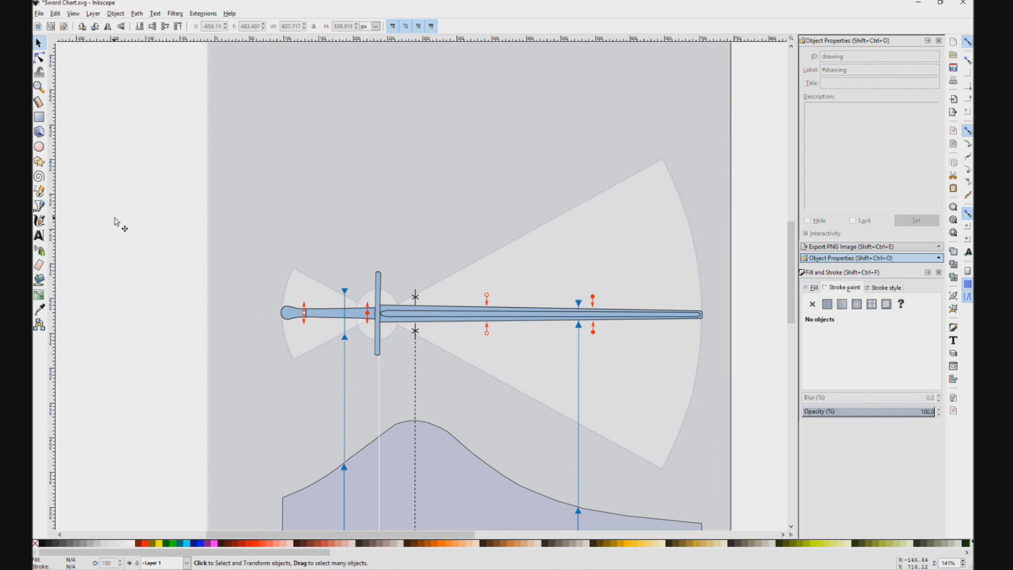
Step: Compare the cleaned-up sword chart's markers, mass curve and labels with the reference from "The Sword: Form and Thought"
scroll(437, 331, "down", 1)
left_click_drag(685, 361, 331, 291)
scroll(452, 238, "down", 1)
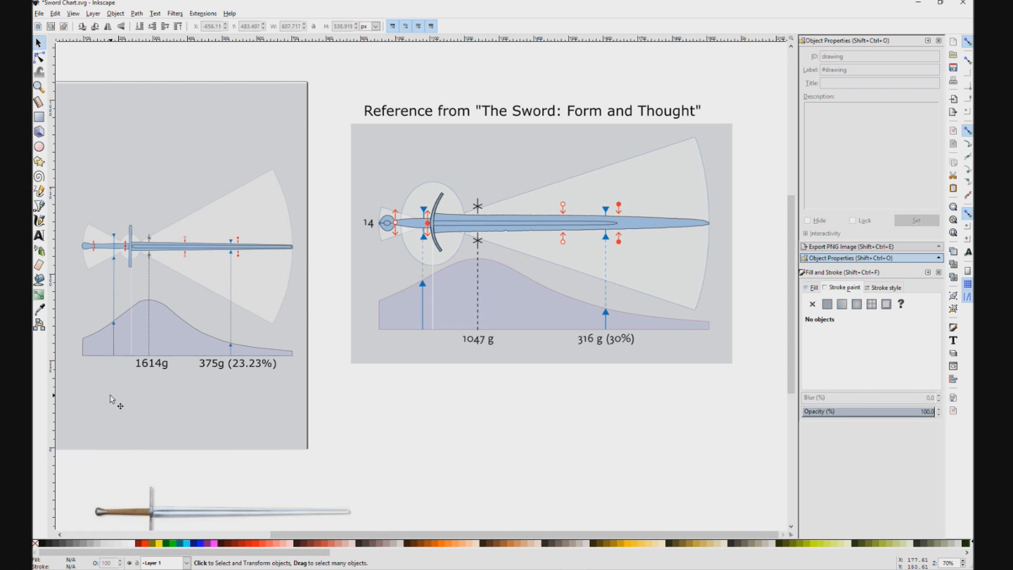
left_click_drag(292, 446, 393, 426)
scroll(193, 268, "up", 2, "ctrl")
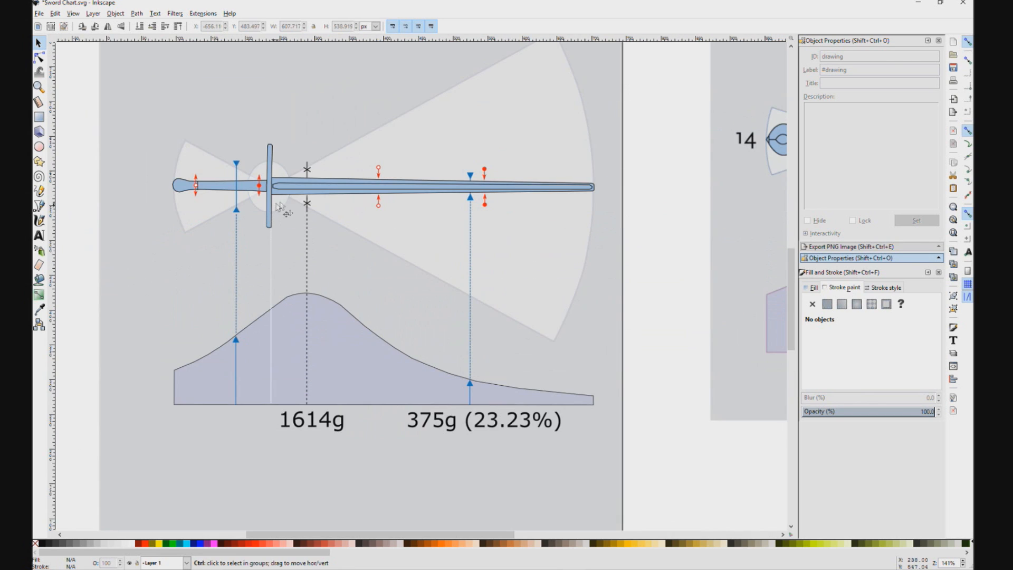
scroll(475, 211, "down", 1, "ctrl")
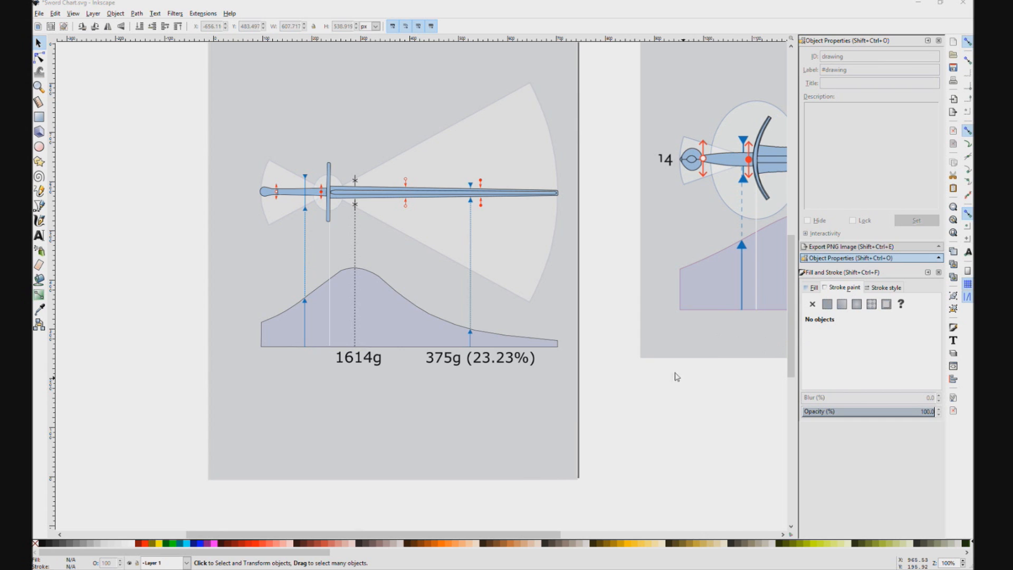
left_click_drag(610, 211, 597, 246)
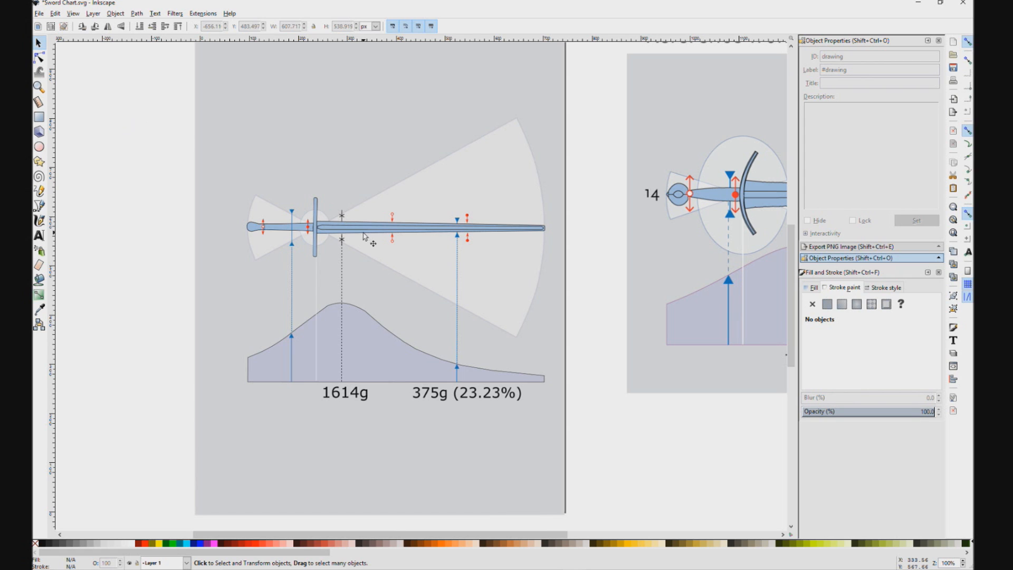
Step: Examine the hollow red marker above the blade up close, and review the whole chart and its background beside the reference
scroll(387, 223, "up", 5, "ctrl")
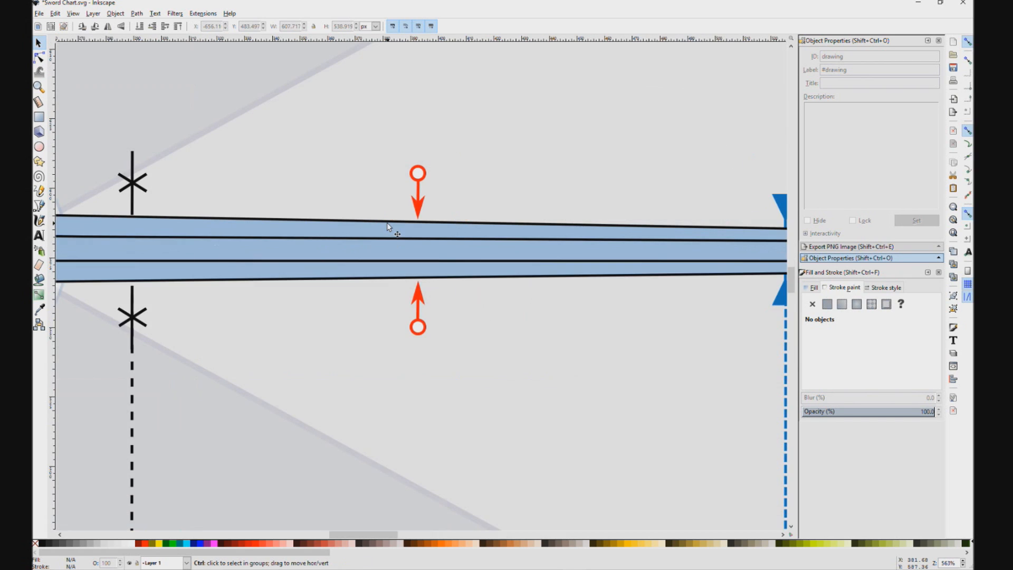
left_click(422, 179, "ctrl")
left_click(419, 215, "ctrl")
scroll(414, 214, "down", 4, "ctrl")
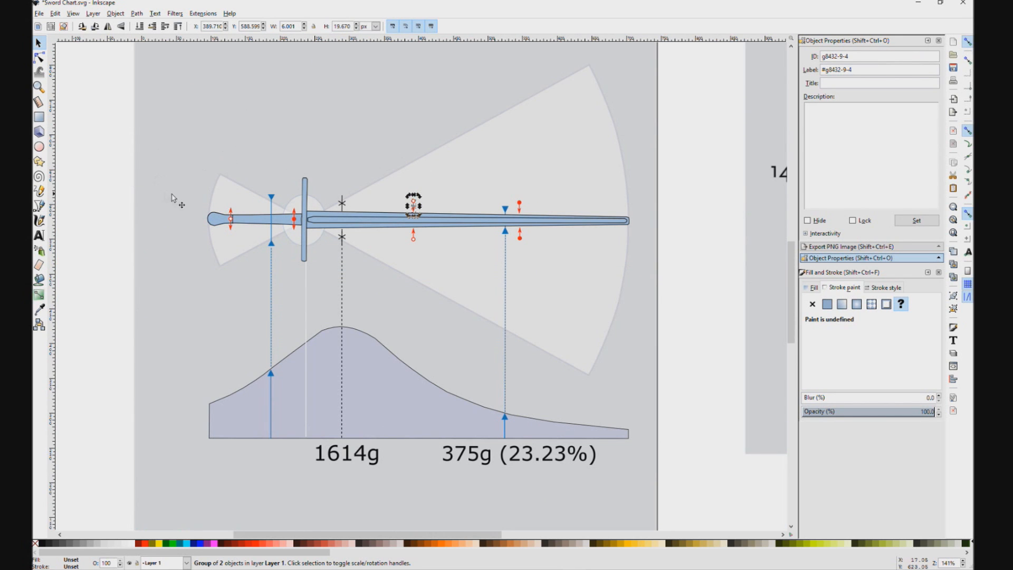
scroll(178, 197, "down", 2, "ctrl")
scroll(134, 182, "up", 3)
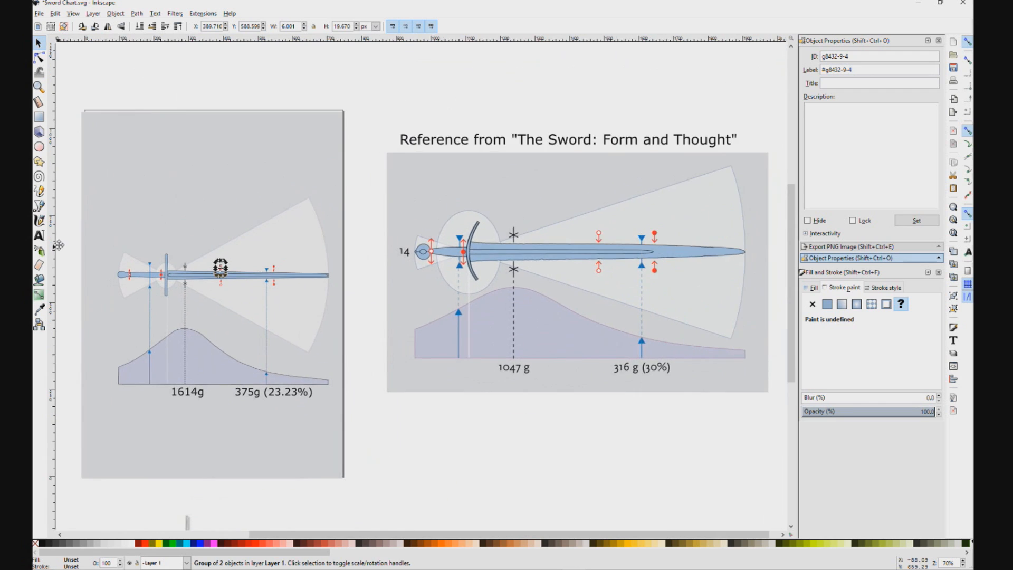
left_click(141, 236)
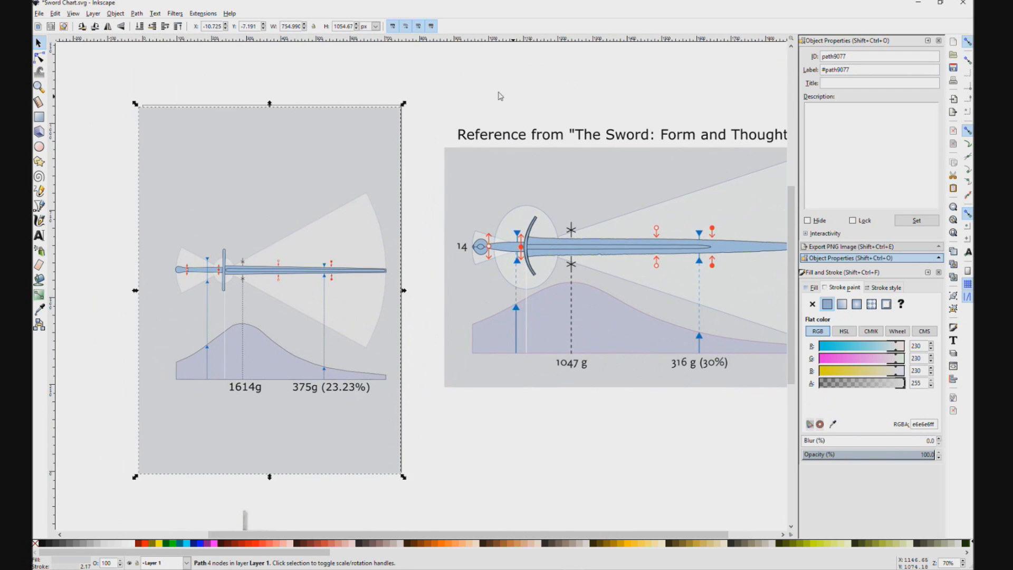
left_click(467, 91)
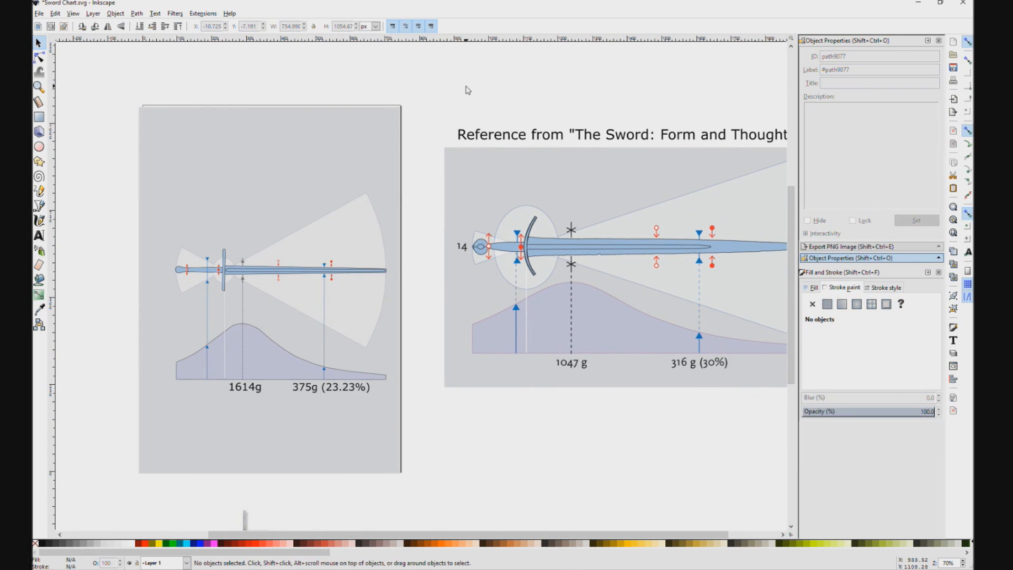